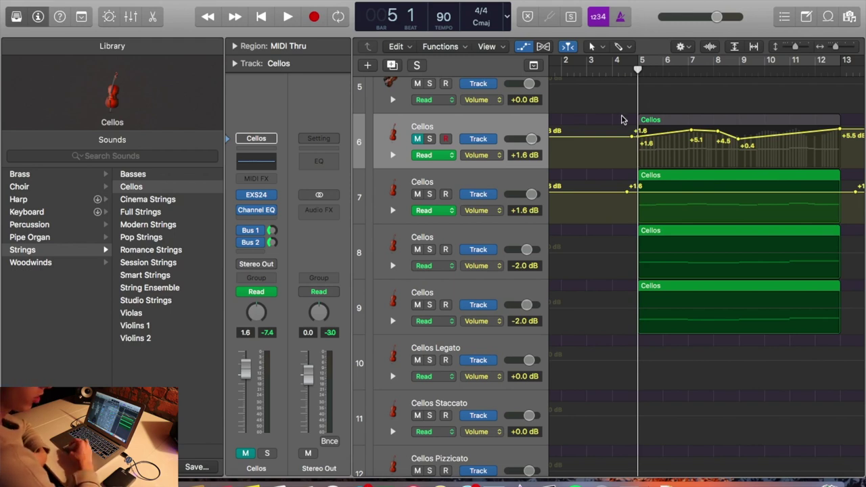
Add a new software instrument track to the project from the Track menu.
left_click(623, 120)
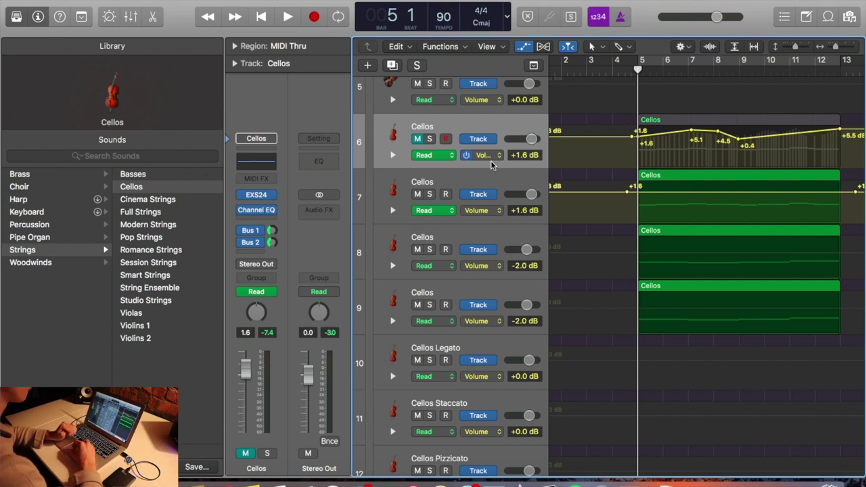
scroll(501, 155, "up", 2)
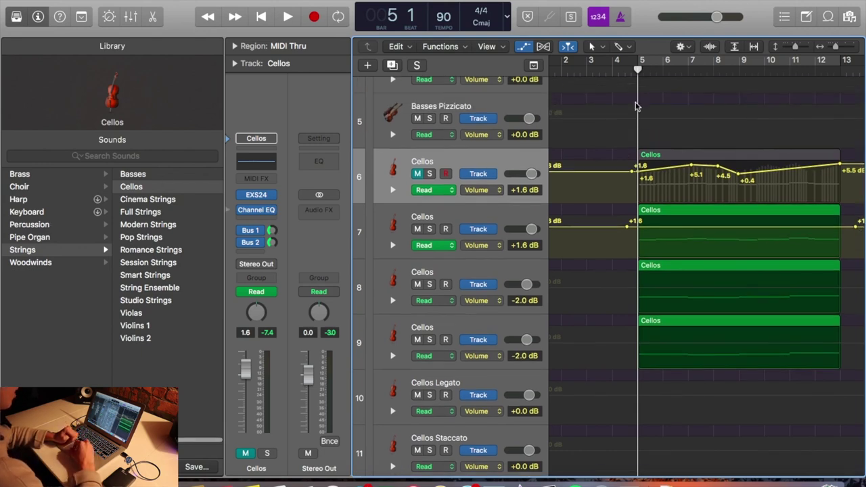
left_click(156, 0)
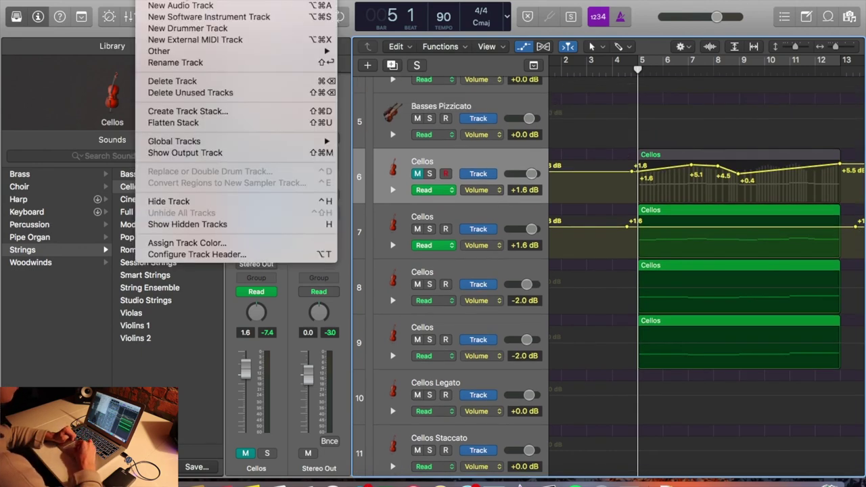
left_click(457, 125)
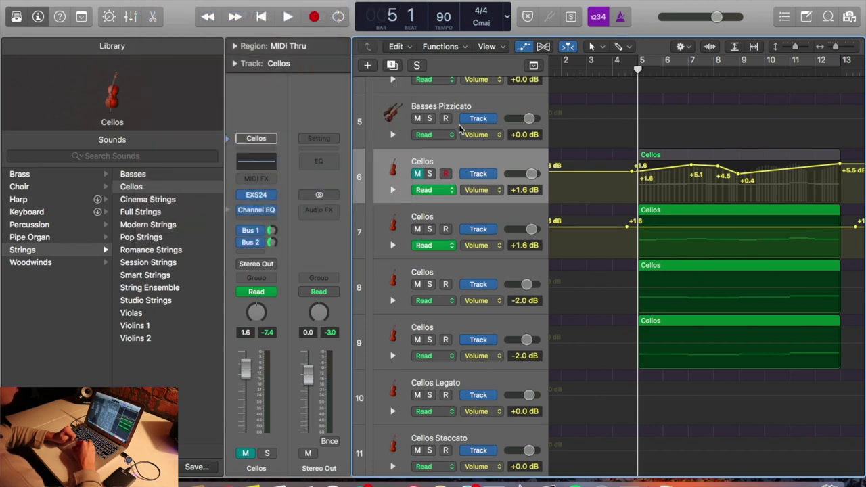
Show the Orchestral > Strings sounds in the Library.
scroll(433, 436, "down", 2)
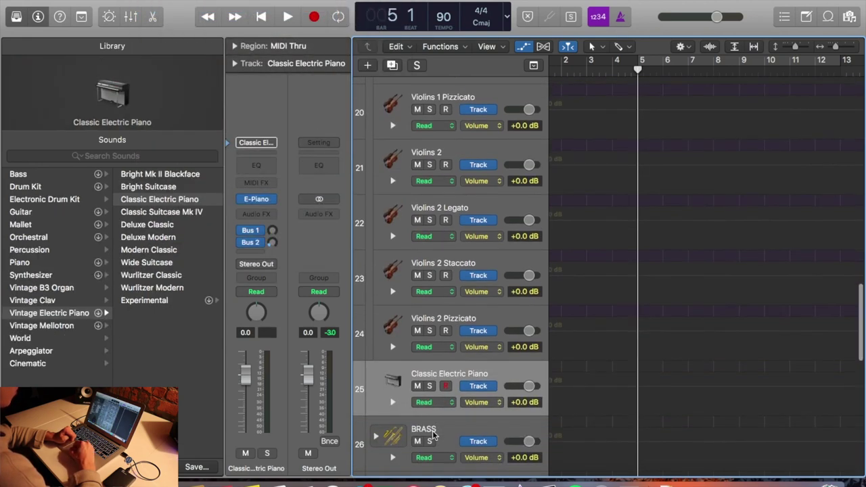
scroll(64, 325, "left", 2)
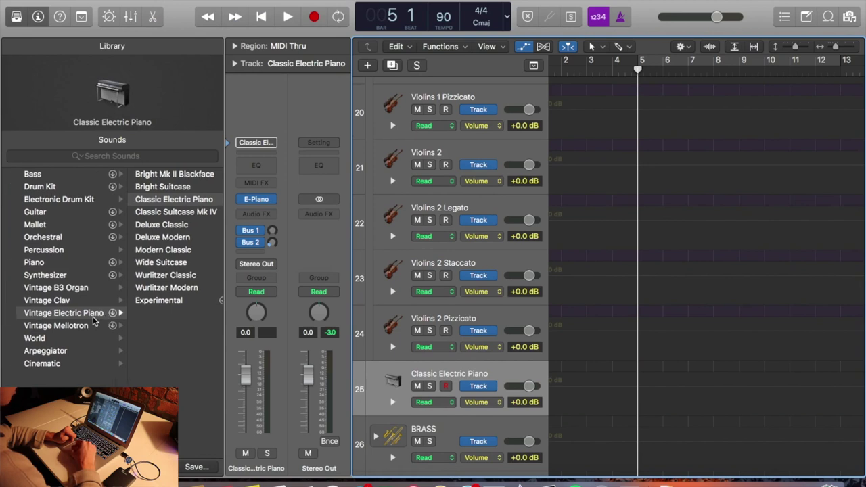
scroll(71, 210, "up", 2)
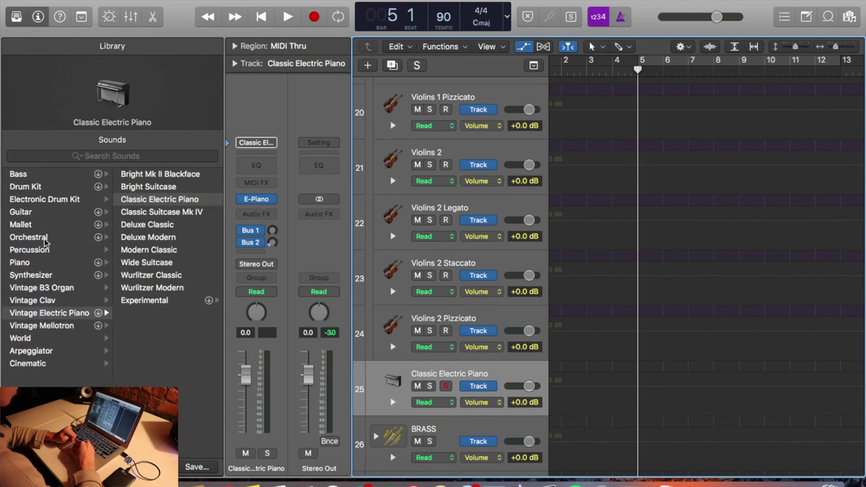
left_click(39, 238)
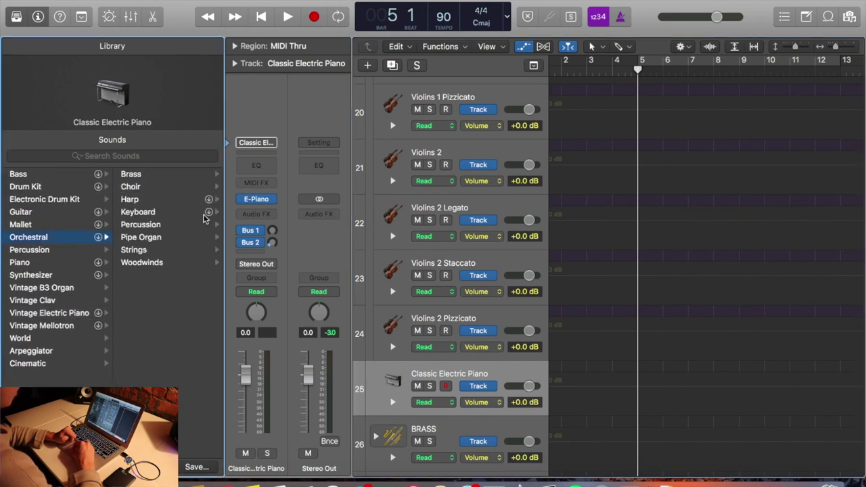
left_click(152, 250)
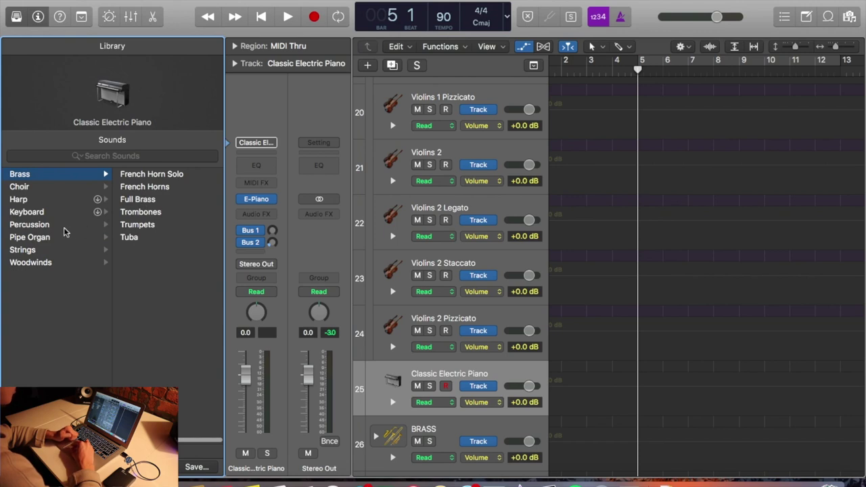
left_click(39, 249)
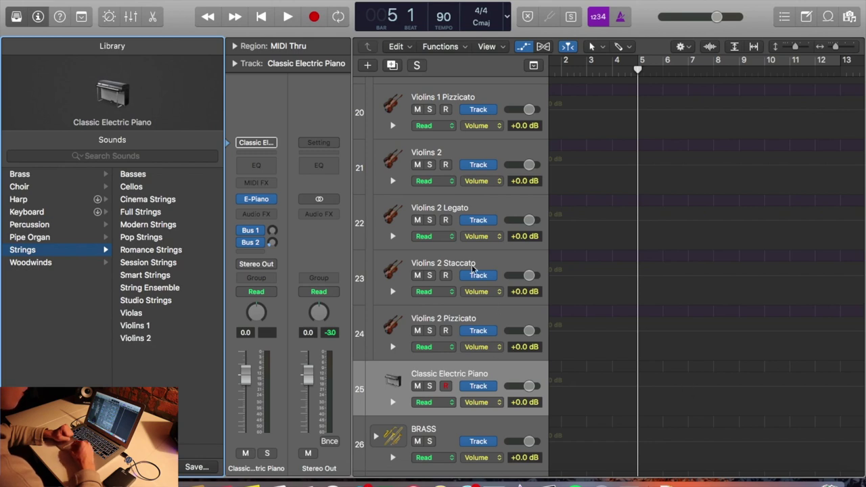
Delete the extra Classic Electric Piano track.
scroll(471, 264, "up", 3)
scroll(472, 263, "down", 3)
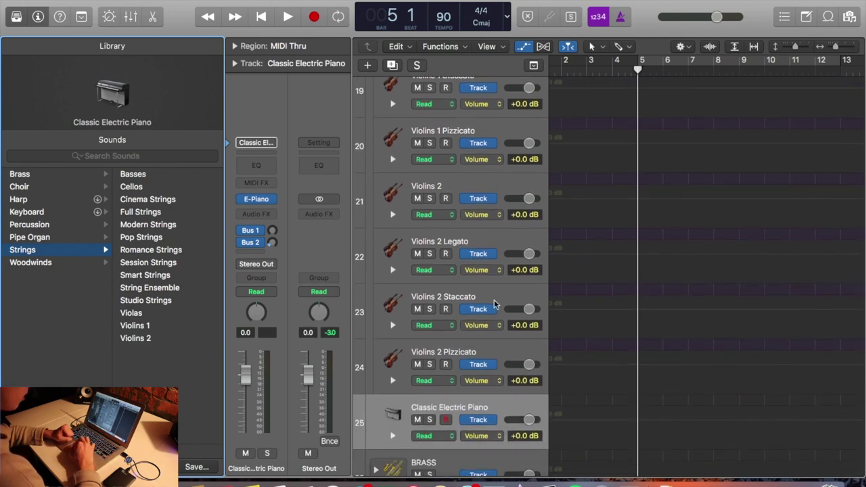
left_click(498, 404)
key("super+BackSpace")
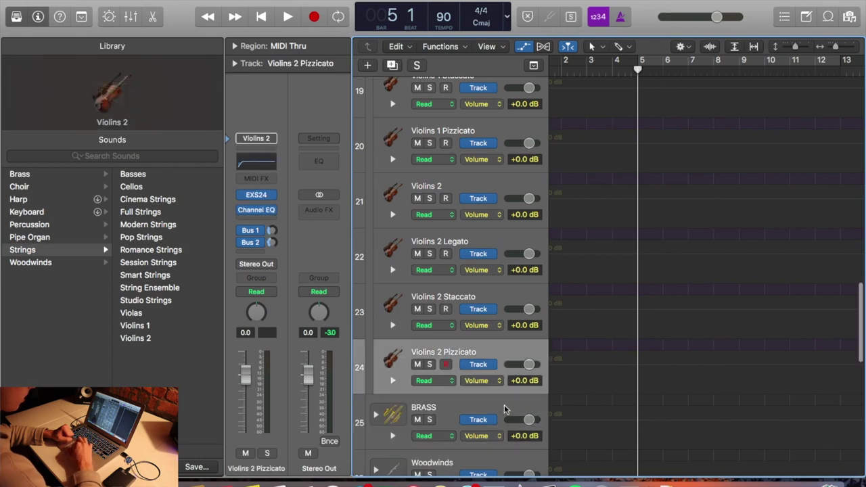
Step through the Violins 2 track headers, ending on Violins 2 Pizzicato.
scroll(497, 210, "up", 2)
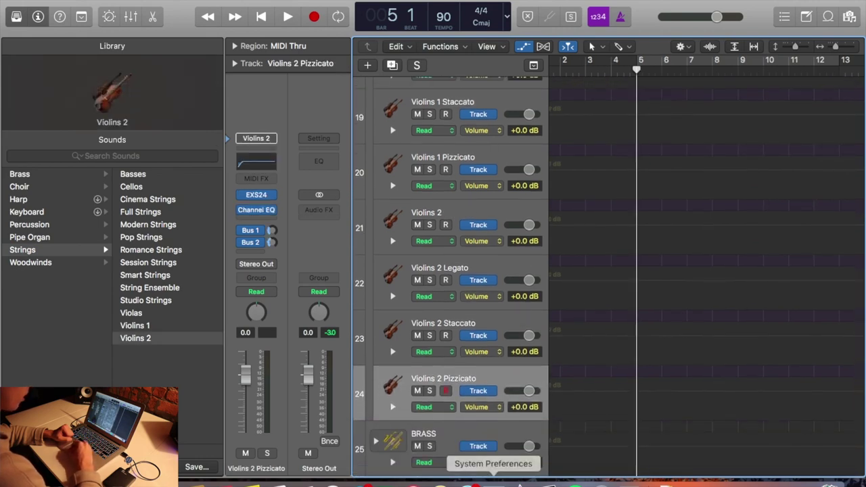
scroll(504, 324, "down", 3)
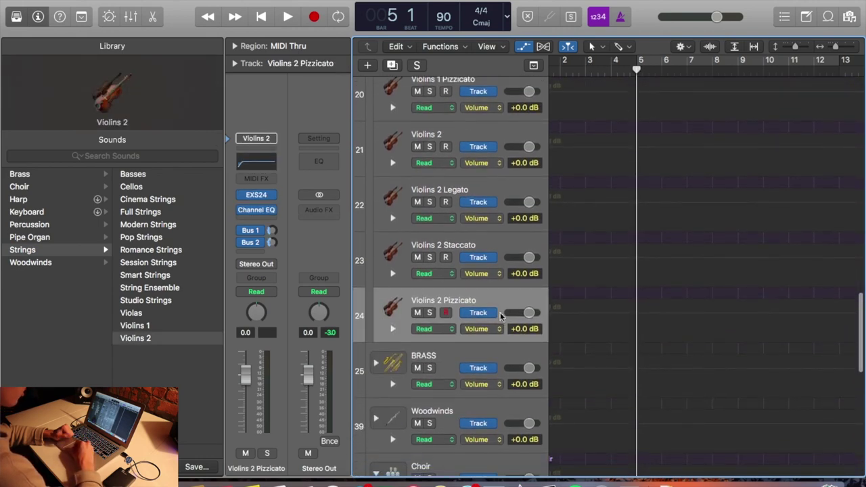
left_click(498, 244)
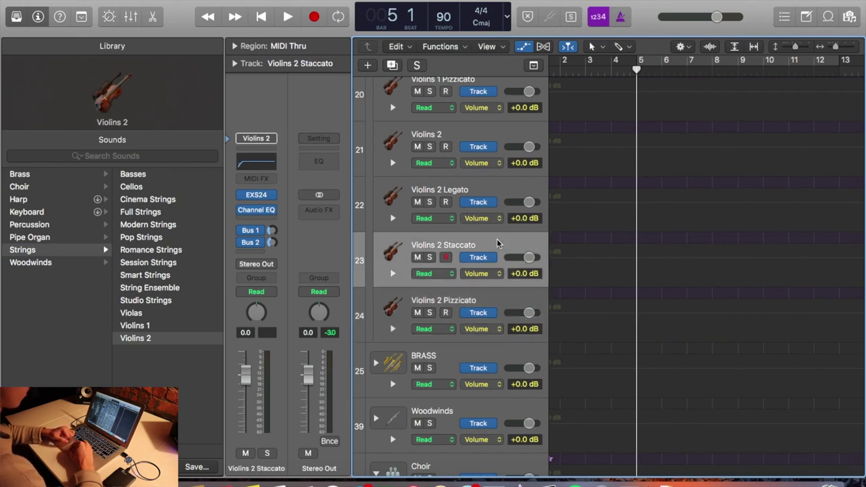
left_click(490, 187)
left_click(504, 130)
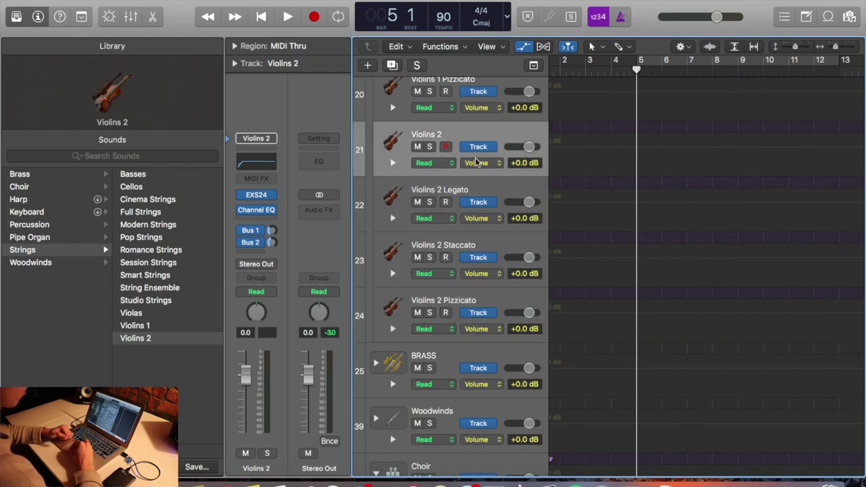
left_click(501, 188)
left_click(496, 260)
left_click(500, 300)
Select the Violins 2 group, then the Violins 1 tracks, and scroll back up to the Cellos.
scroll(521, 218, "up", 5)
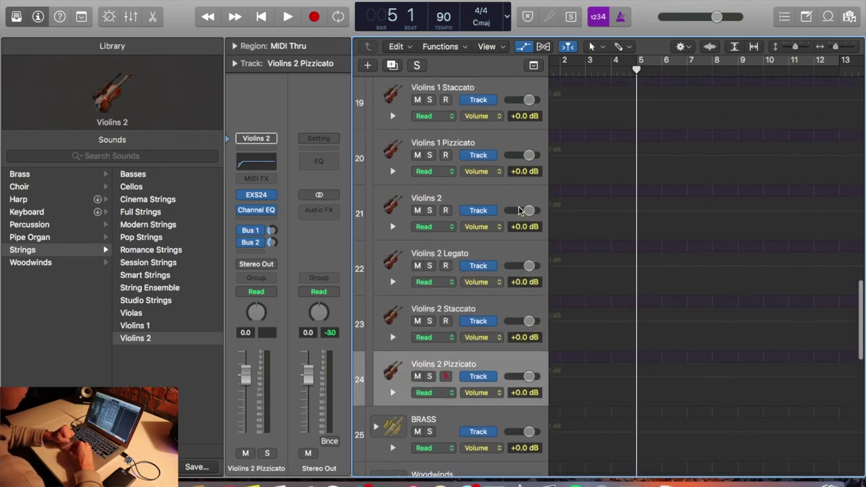
scroll(522, 211, "up", 5)
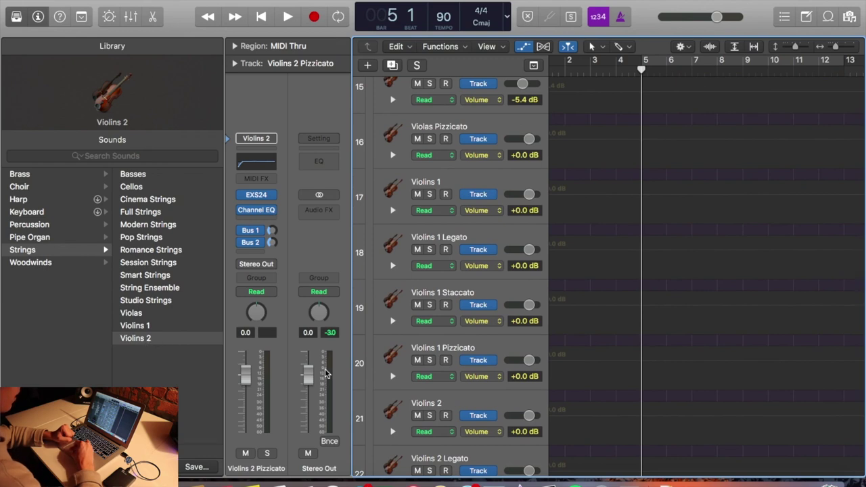
scroll(514, 362, "down", 5)
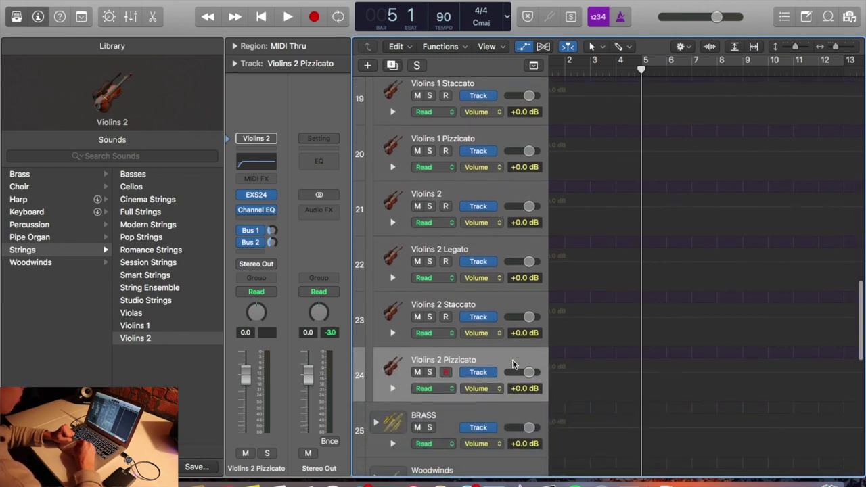
left_click(504, 195, "shift")
left_click(504, 150)
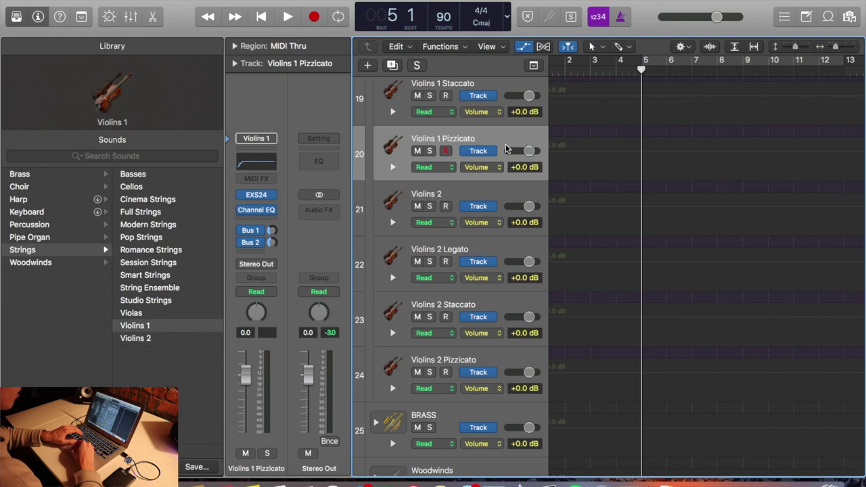
scroll(505, 150, "up", 3)
left_click(508, 149, "shift")
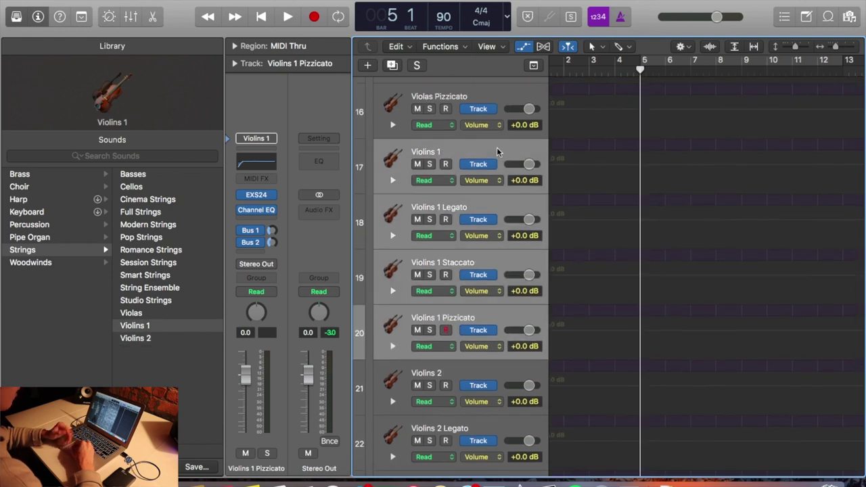
left_click(497, 147)
scroll(497, 149, "up", 15)
scroll(498, 153, "down", 10)
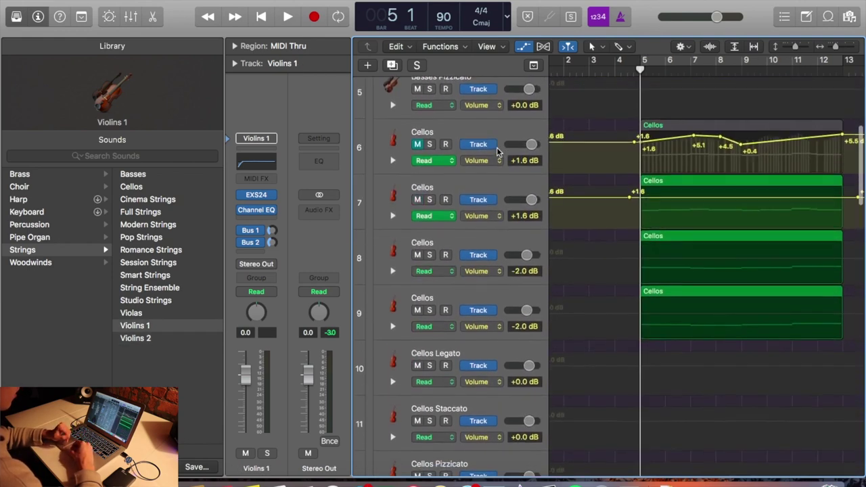
scroll(497, 147, "up", 5)
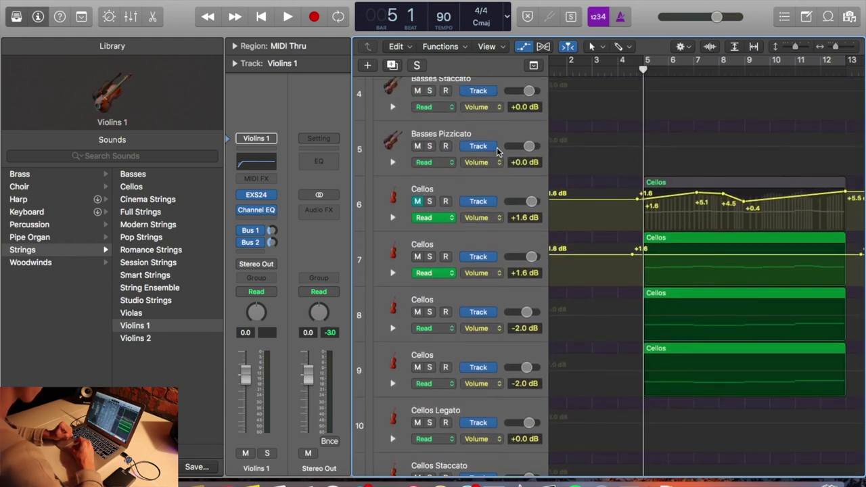
Select the second Cellos track and play the cello part to listen.
left_click(514, 184)
left_click(521, 234)
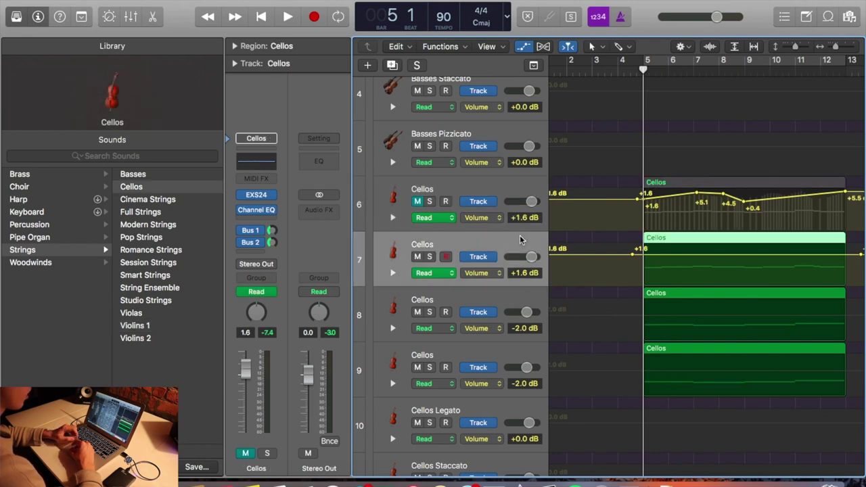
left_click(628, 240)
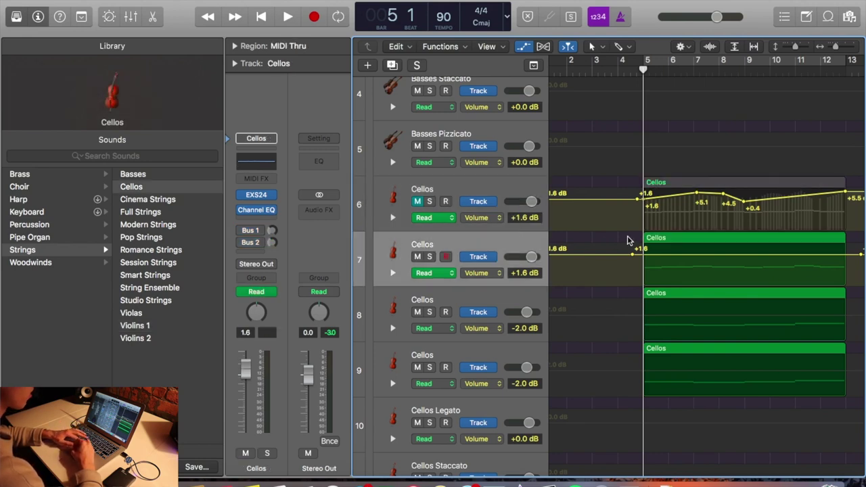
key("space")
key("XF86AudioRaiseVolume")
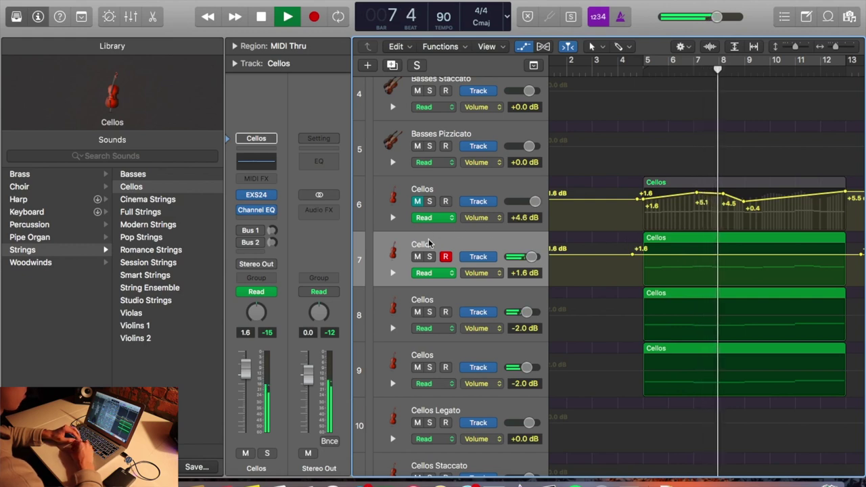
key("space")
Mute Cellos track 7, unmute track 6, and replay from bar 5.
left_click(416, 256)
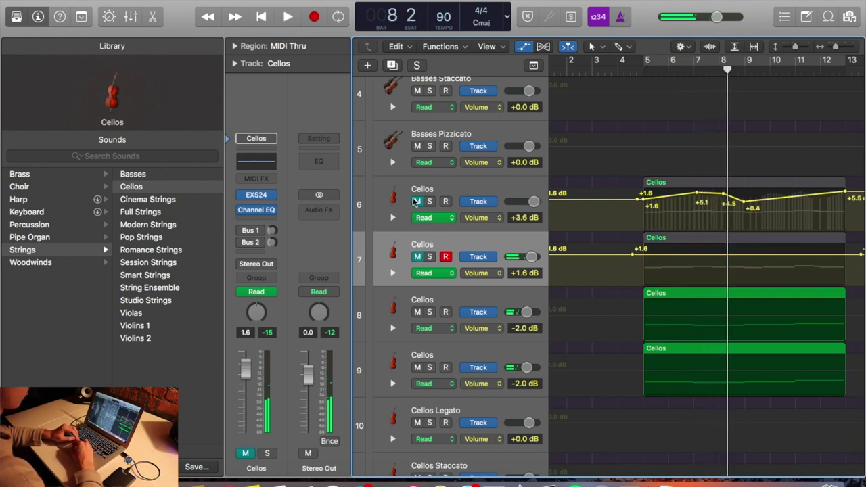
left_click(417, 201)
left_click(649, 69)
key("space")
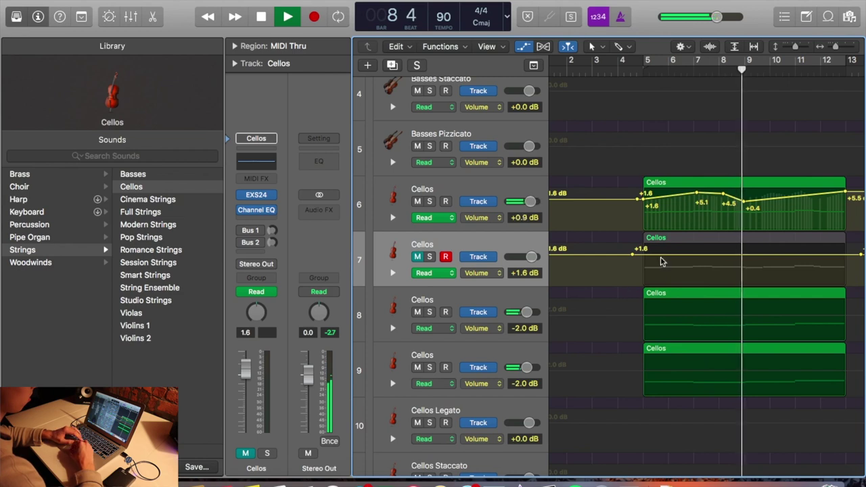
Stop playback, open the track 6 Cellos region in the Piano Roll, and check a long note's velocity.
key("space")
double_click(676, 203)
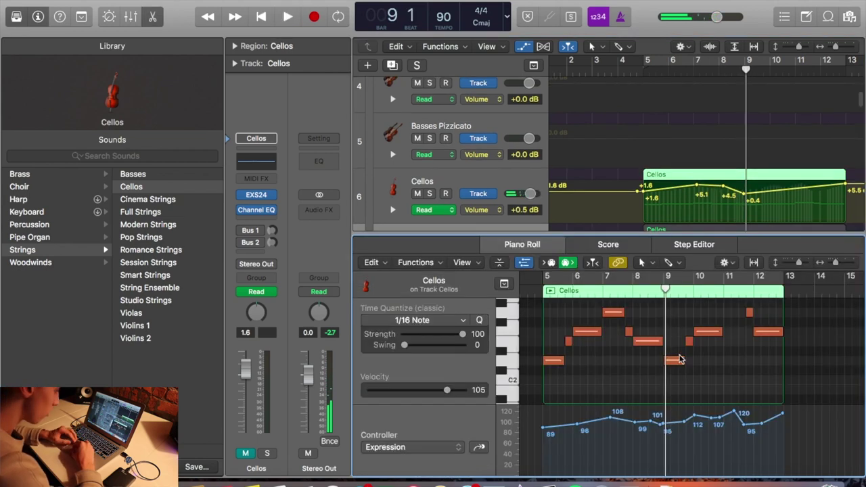
key("super+Right")
key("super+Right")
key("super+Right")
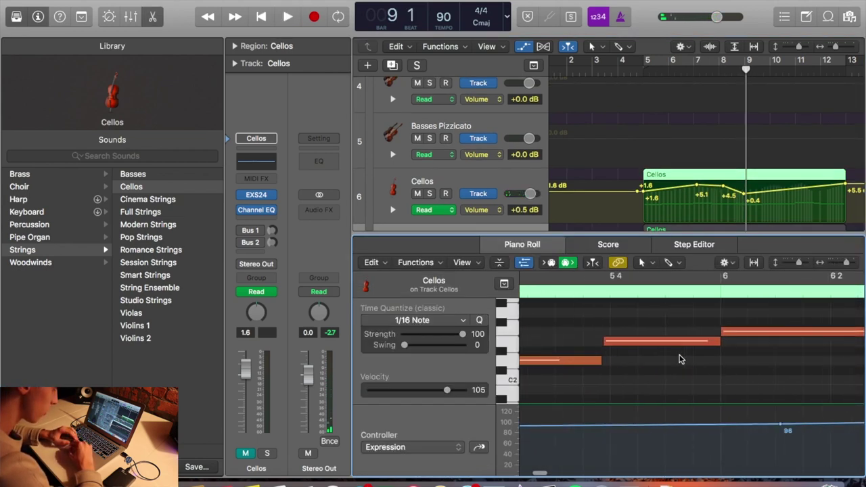
scroll(681, 360, "right", 10)
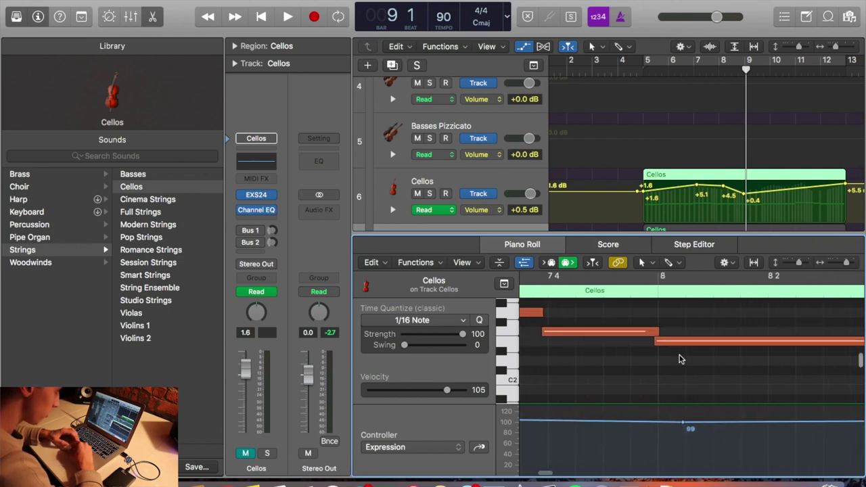
left_click_drag(643, 342, 647, 344)
key("super+Left")
key("super+Left")
left_click(704, 310)
Close the Piano Roll, mute Cellos track 6, and unmute Cellos track 7.
key("e")
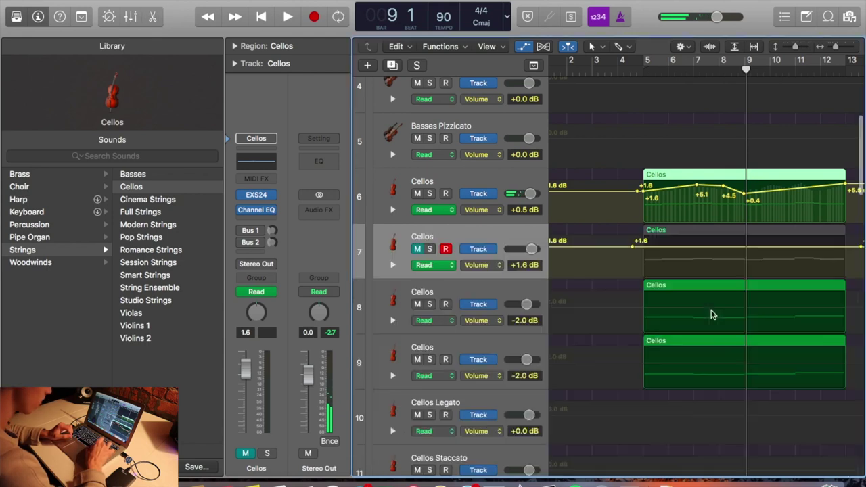
left_click(630, 281)
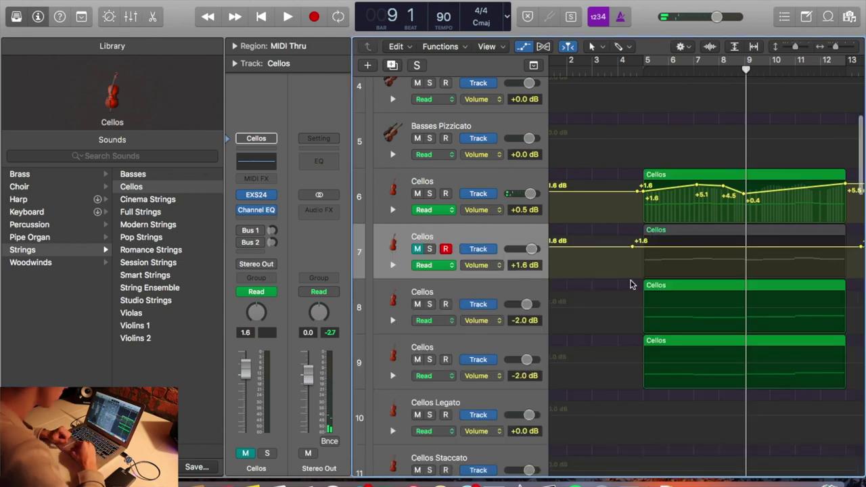
left_click(417, 194)
left_click(418, 249)
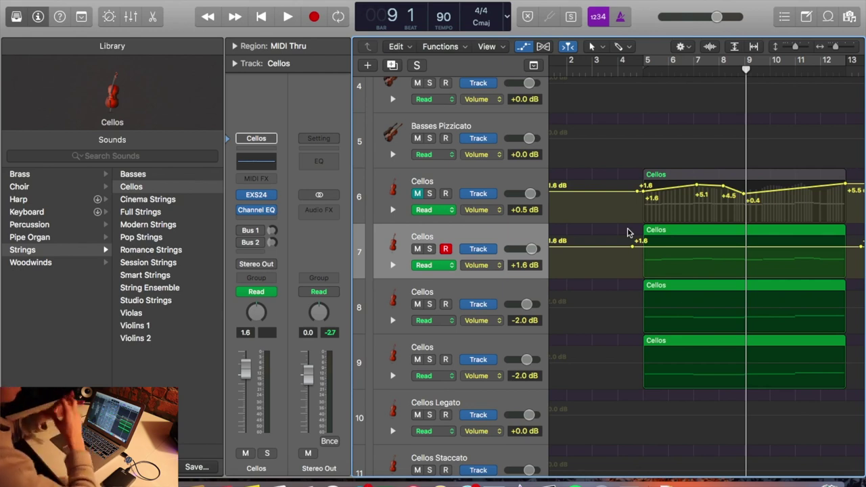
scroll(628, 233, "up", 2)
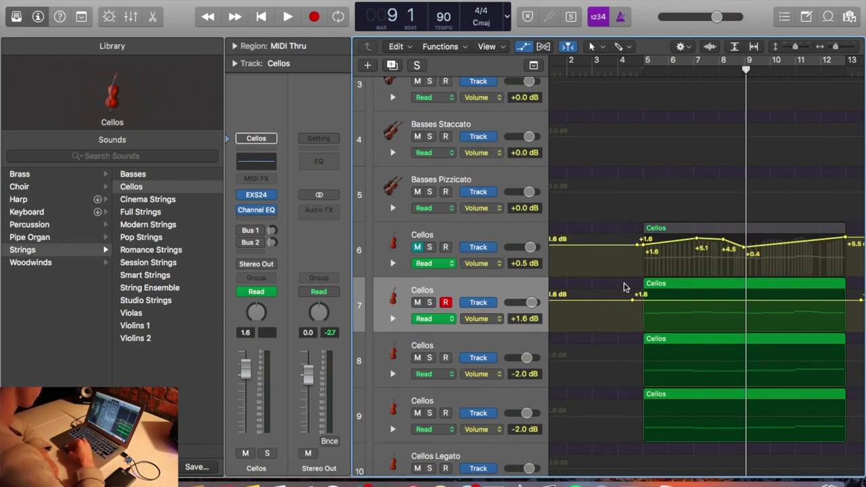
left_click(624, 287)
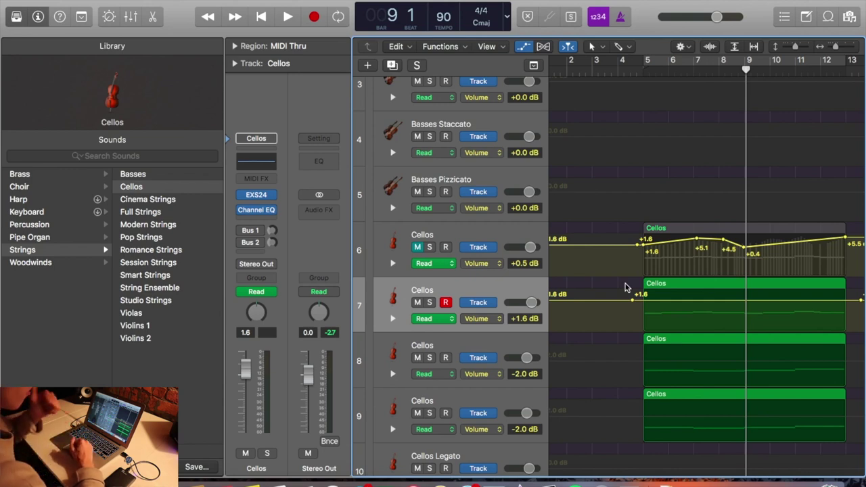
left_click(630, 285)
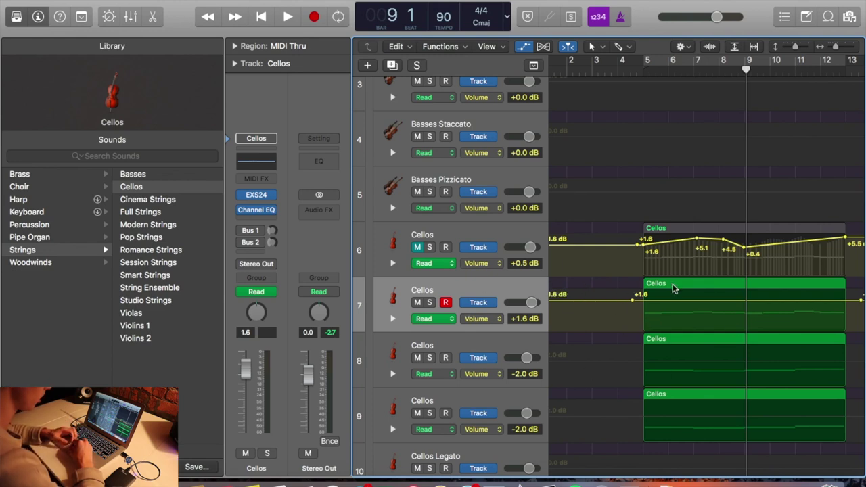
Reselect Cellos track 7, put the playhead at bar 5, and open its region in the Piano Roll.
left_click(499, 338)
left_click(506, 290)
left_click(503, 144)
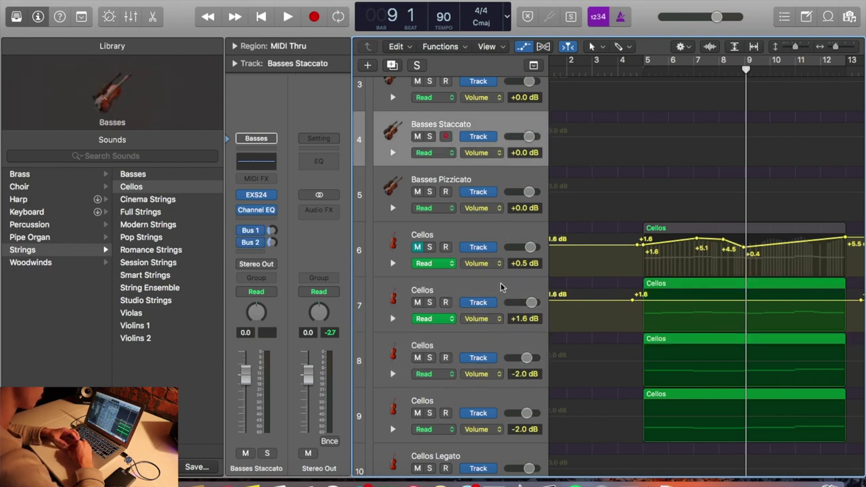
left_click(504, 288)
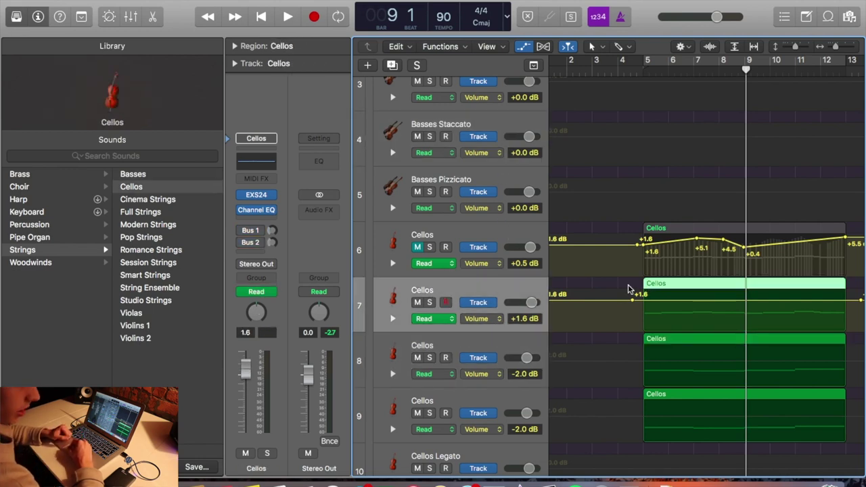
left_click(629, 289)
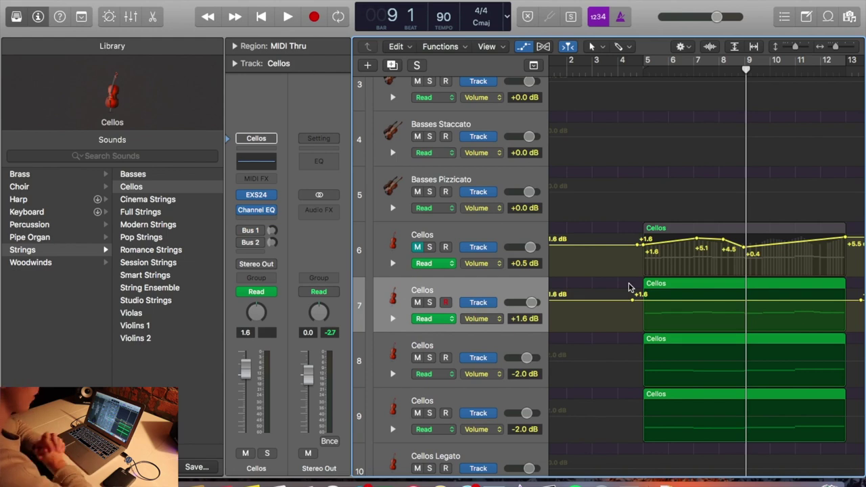
left_click(647, 69)
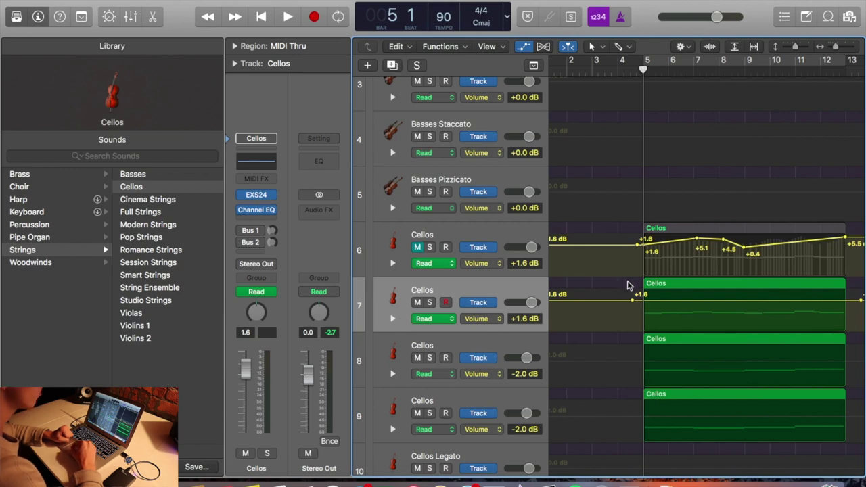
scroll(628, 285, "right", 3)
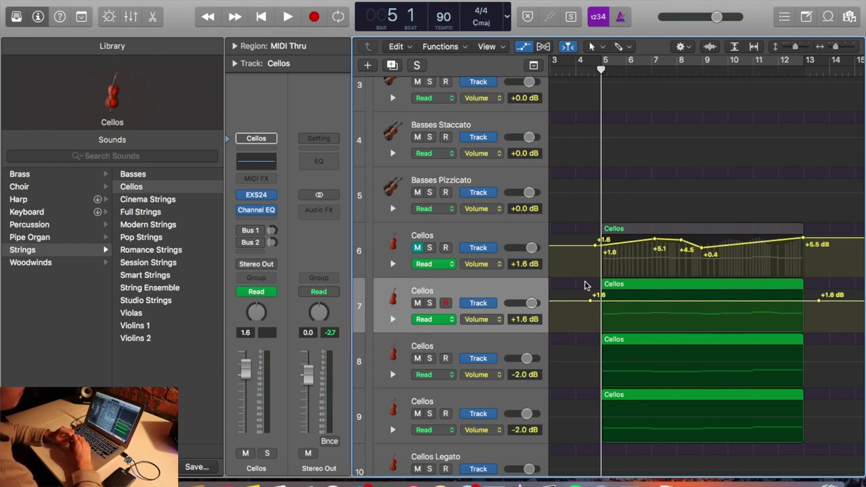
double_click(623, 290)
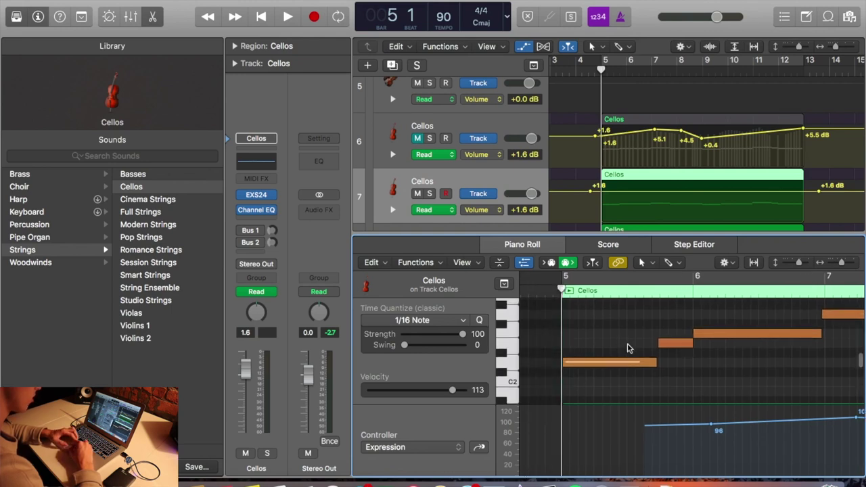
Select all 12 cello notes and view the Humanize transform, closing it without applying.
scroll(629, 347, "down", 5)
left_click_drag(697, 384, 518, 292)
scroll(606, 347, "right", 2)
left_click(441, 263)
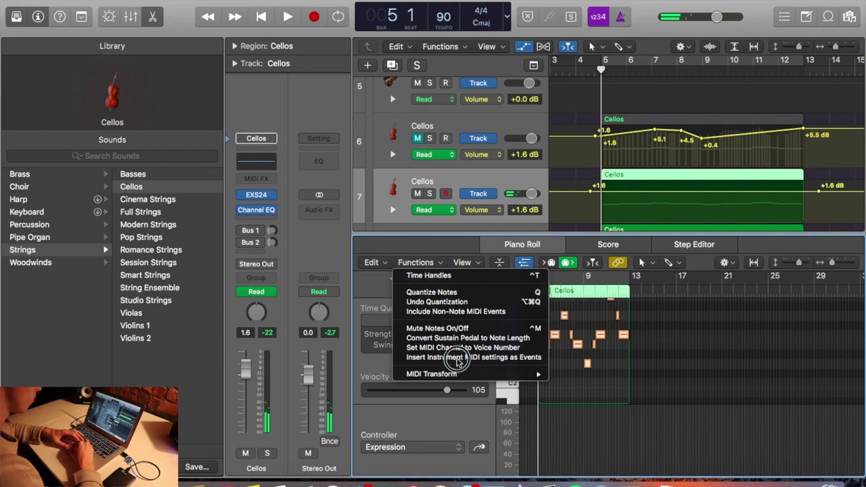
mouse_move(464, 373)
left_click(613, 386)
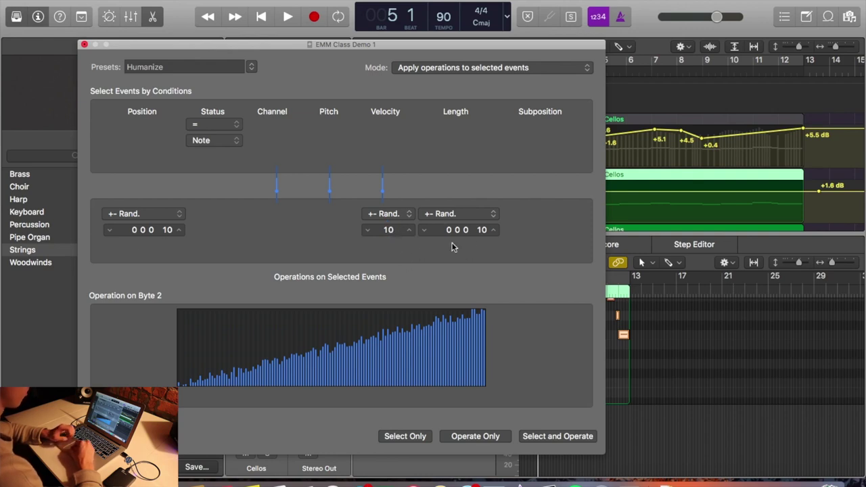
left_click(85, 45)
Deselect the 12 notes and scroll around the Piano Roll.
scroll(586, 366, "up", 5)
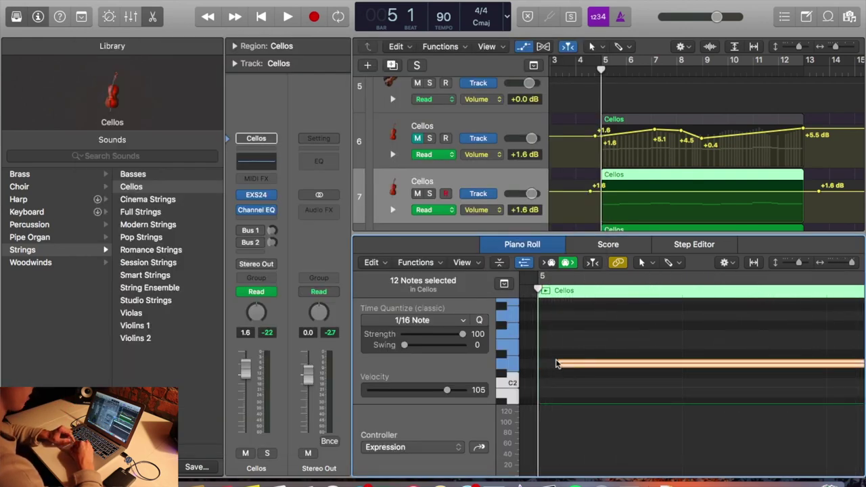
left_click(566, 386)
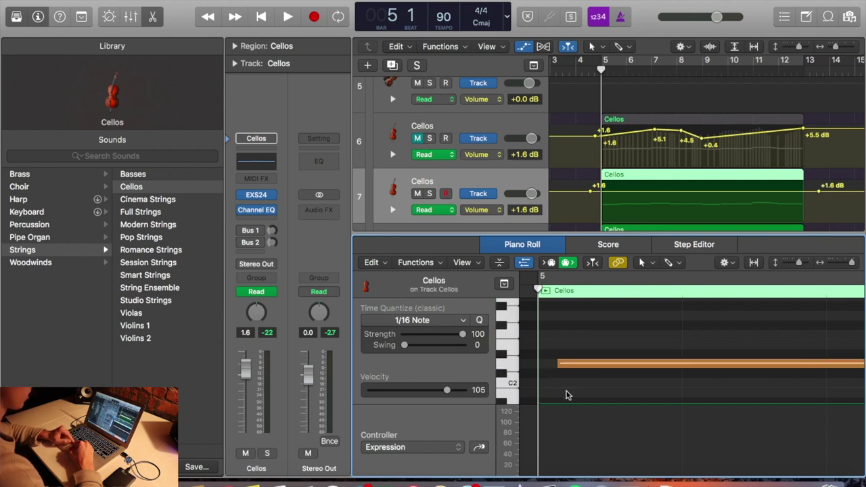
scroll(567, 395, "down", 5)
scroll(567, 395, "up", 8)
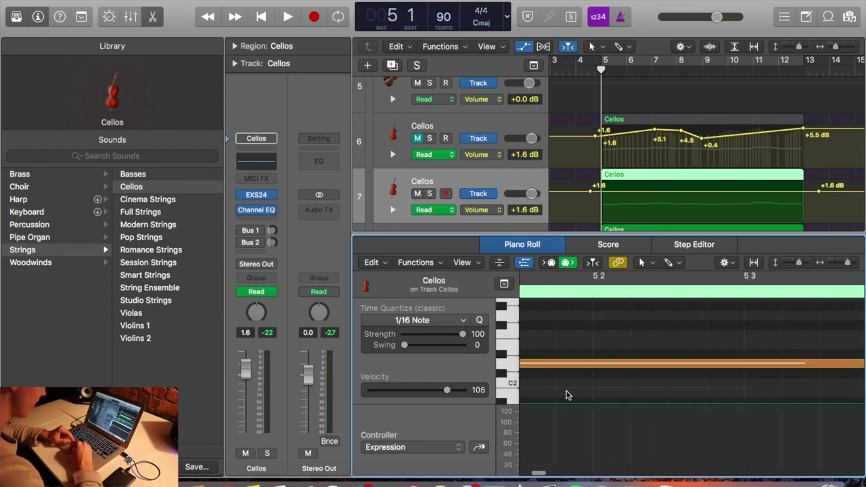
scroll(567, 395, "right", 5)
scroll(680, 387, "down", 6)
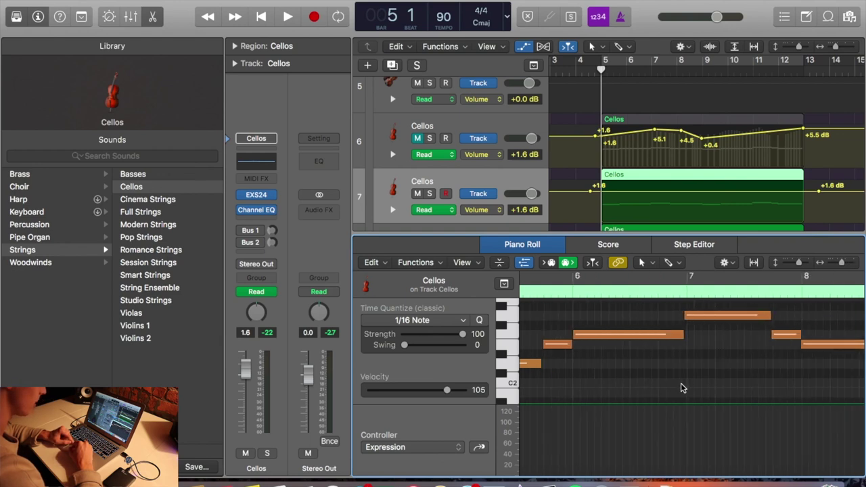
Close the Piano Roll, deselect track 7's Cellos region, and scroll the track list.
key("e")
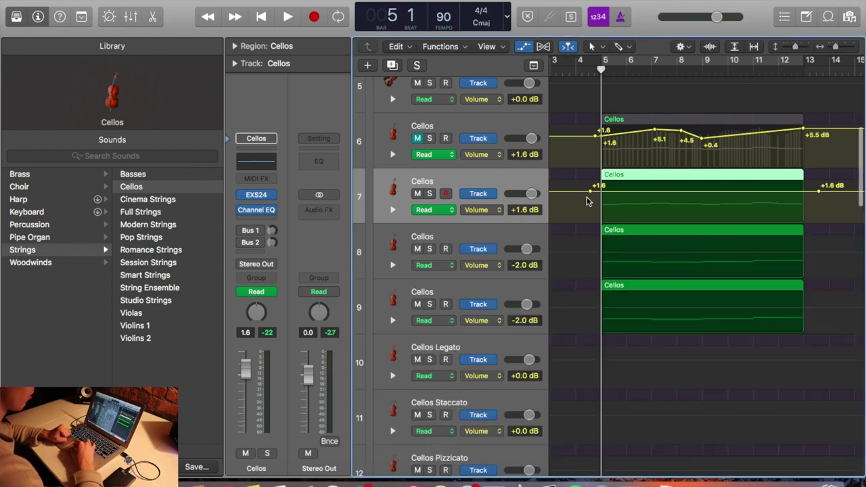
left_click(590, 228)
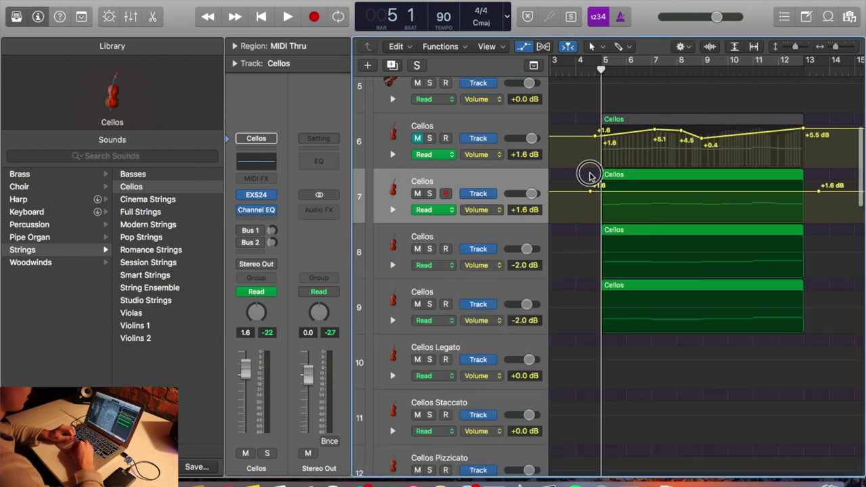
scroll(592, 174, "up", 3)
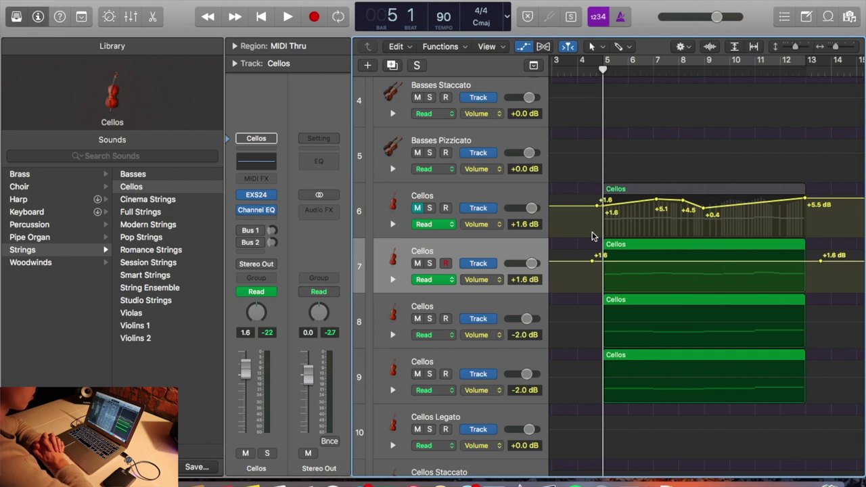
scroll(543, 345, "down", 10)
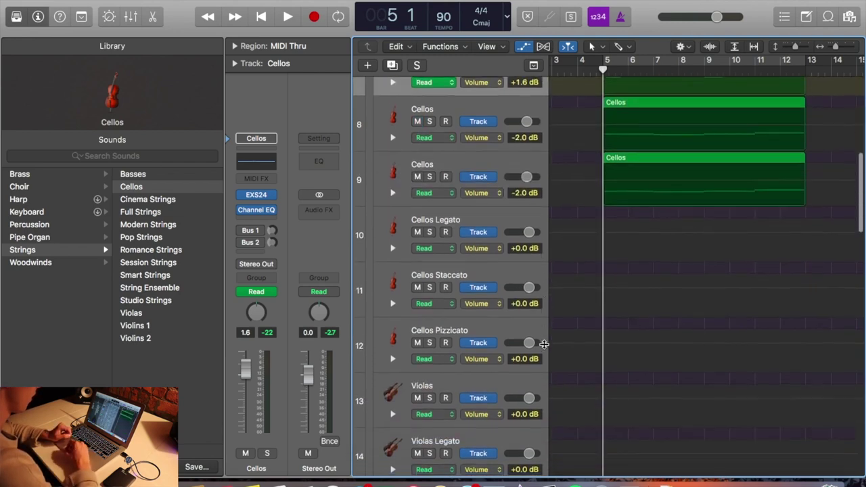
Select Violas Staccato, open Musical Typing, and play notes with the A, D, X, F and S keys.
left_click(489, 242)
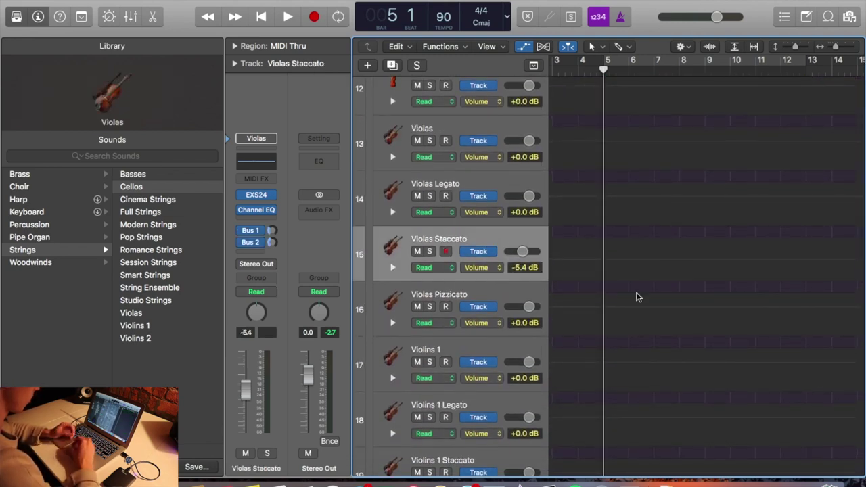
key("super+k")
key("a")
key("d")
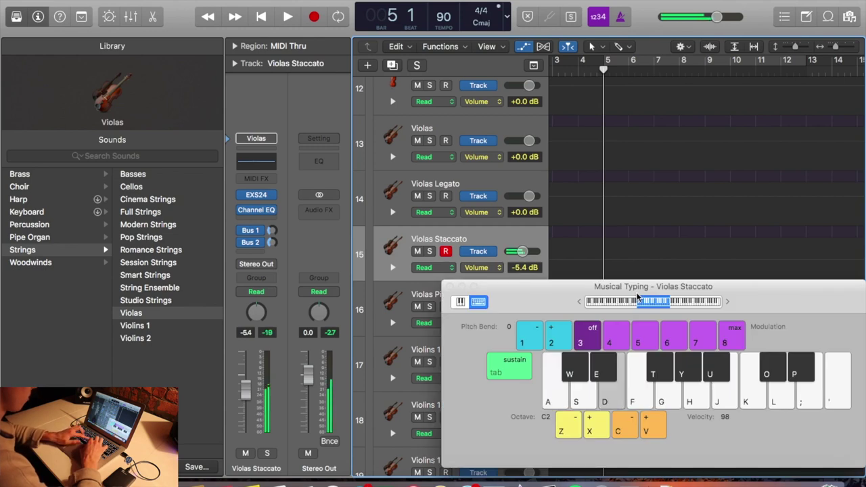
key("a")
key("d")
key("x")
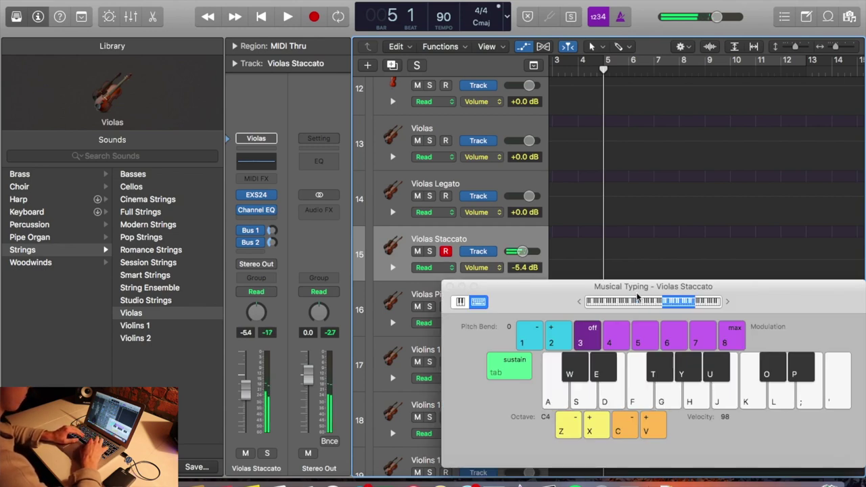
key("f")
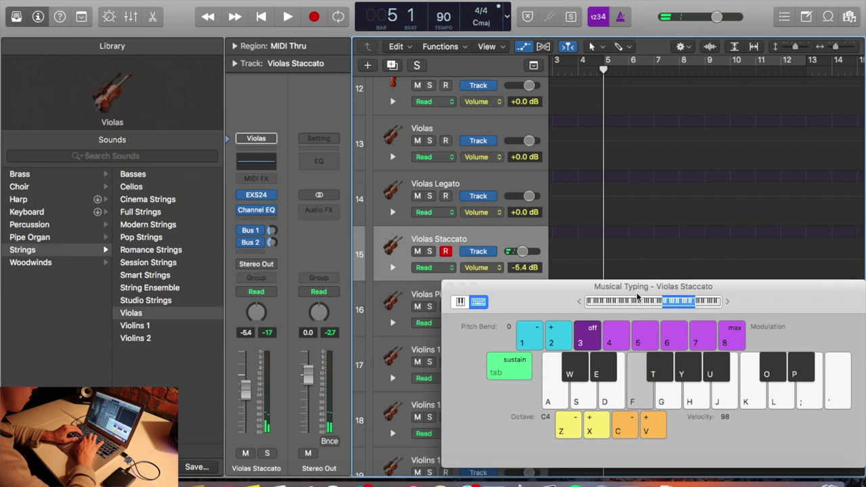
key("s")
key("s")
key("d")
key("s")
key("f")
key("s")
key("f")
key("s")
key("s")
key("d")
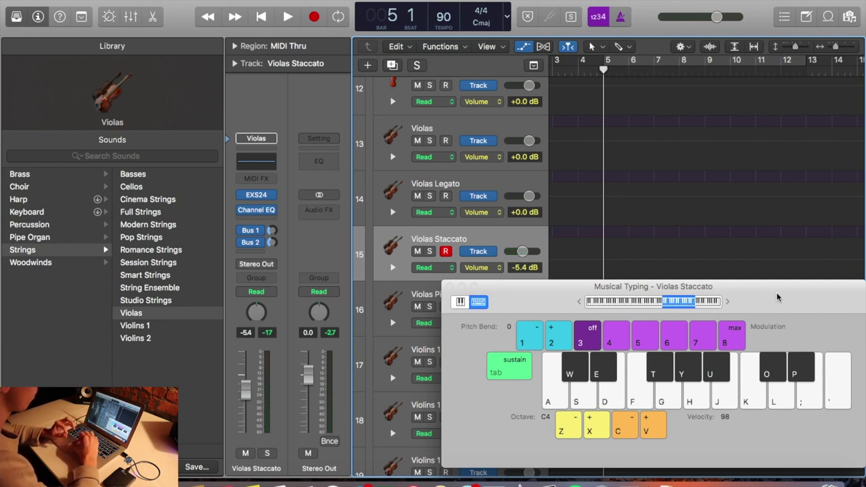
Move the keyboard window up and left, play S, F and U test notes, then close it.
left_click_drag(777, 297, 708, 245)
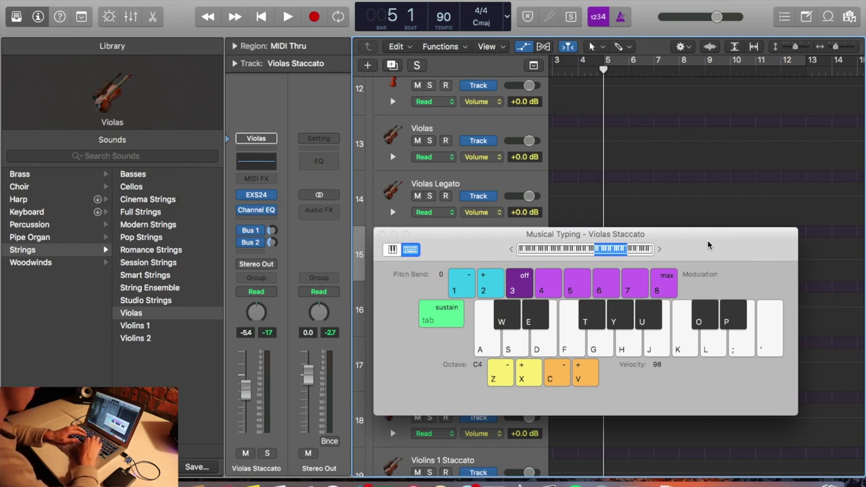
key("s")
key("f")
key("s")
key("f")
key("f")
key("s")
key("u")
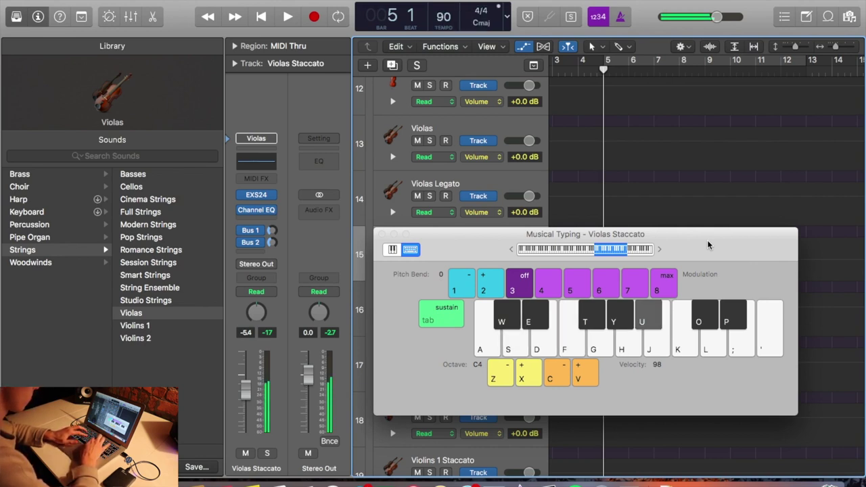
key("f")
key("f")
key("u")
key("s")
left_click(709, 242)
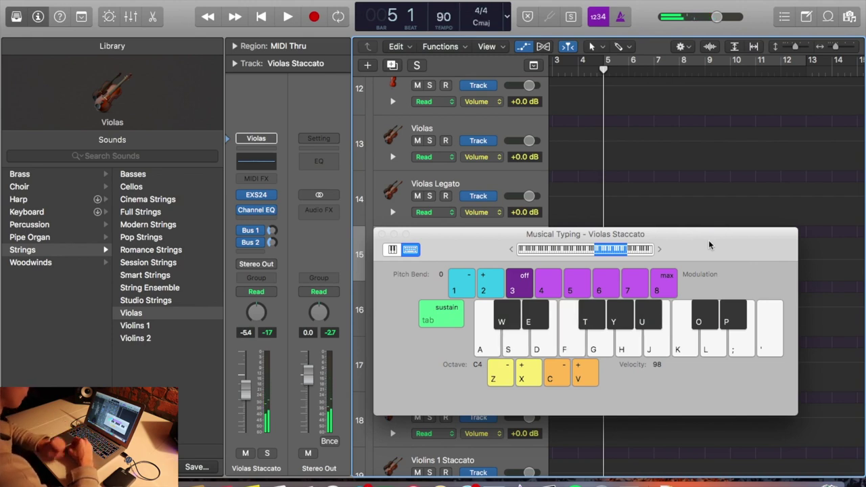
left_click(381, 235)
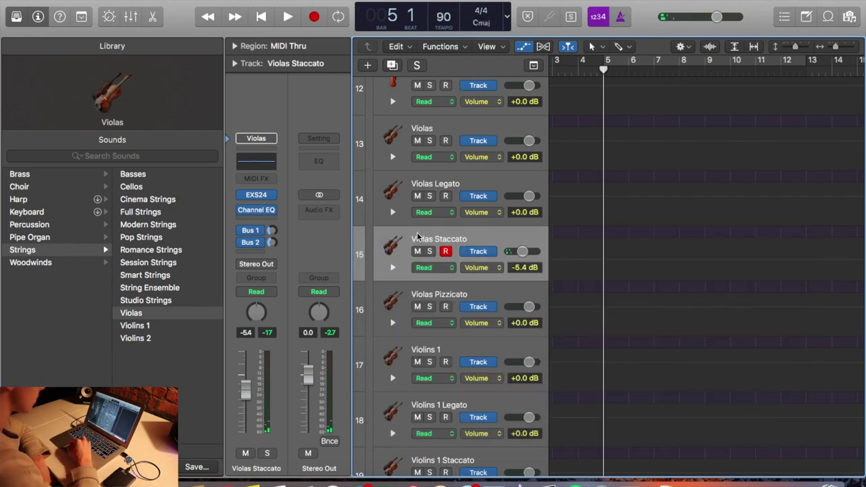
Solo Cellos track 7 and play it back alone.
left_click(615, 233)
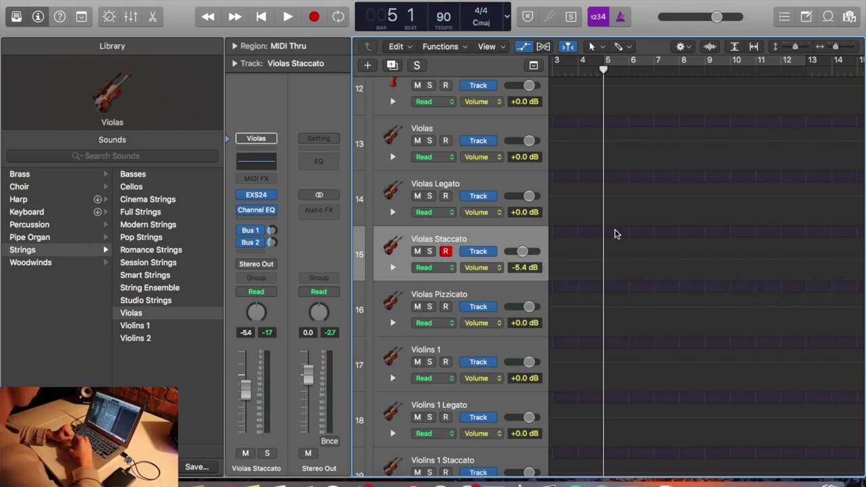
scroll(615, 234, "up", 10)
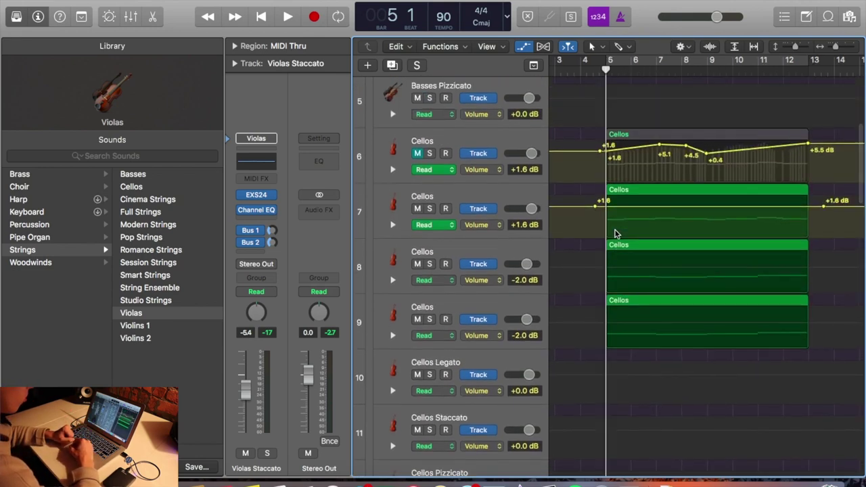
left_click(511, 195)
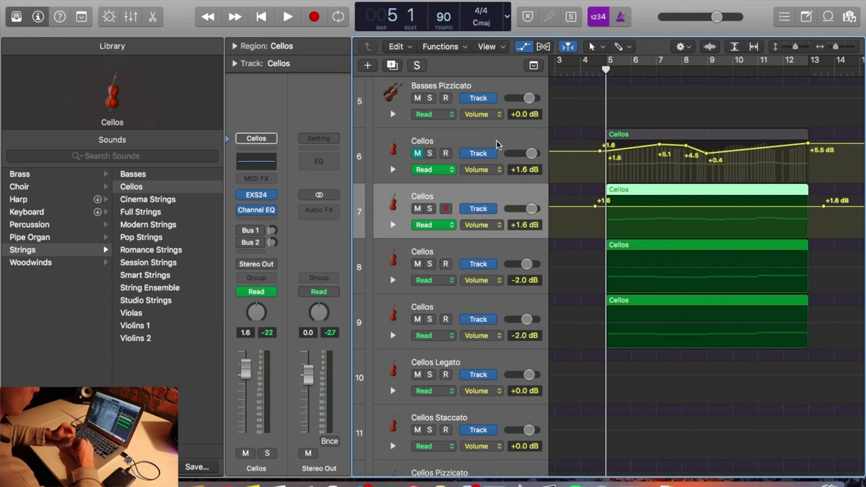
left_click(499, 144)
left_click(593, 194)
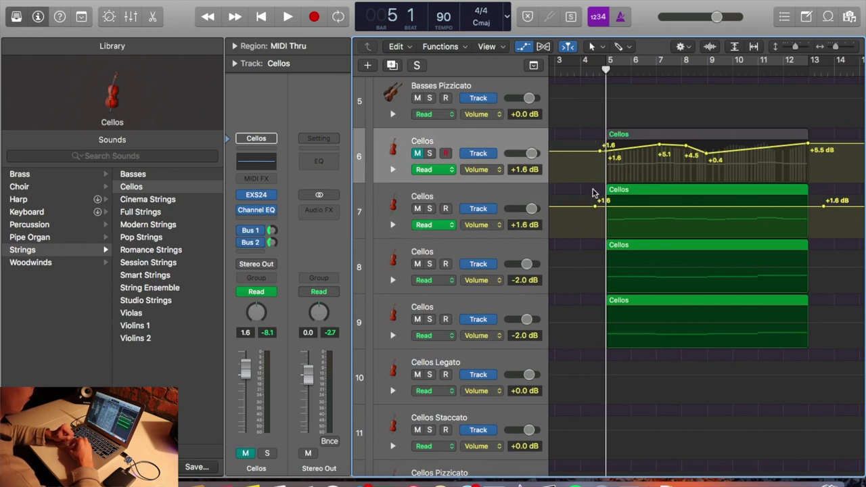
scroll(593, 192, "up", 2)
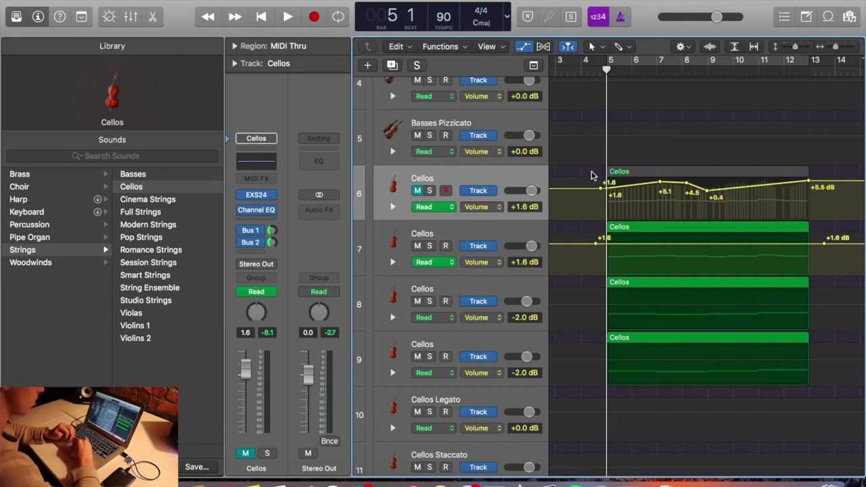
left_click(459, 237)
key("s")
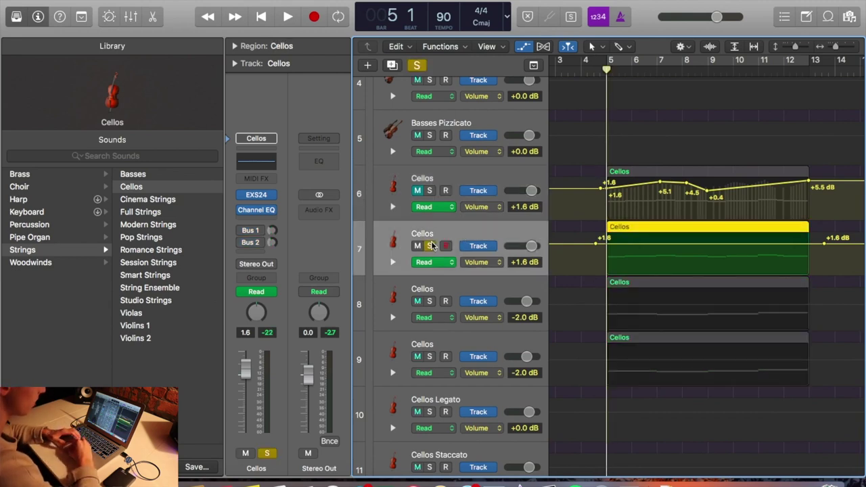
key("space")
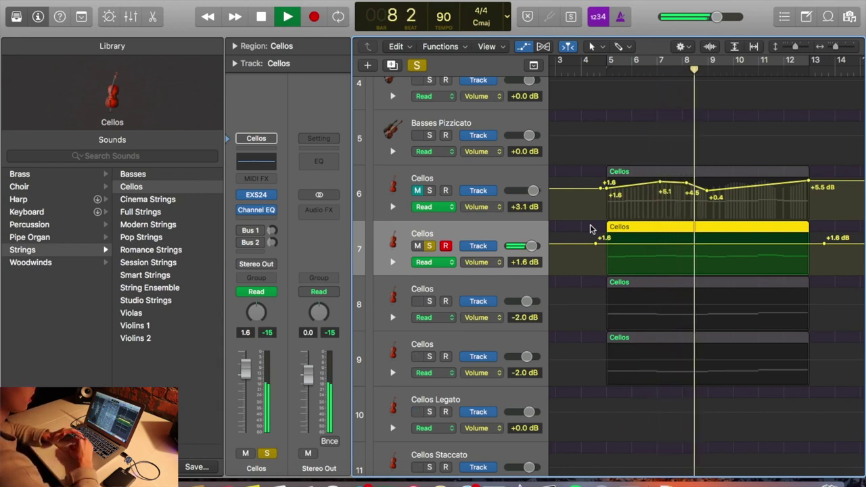
key("space")
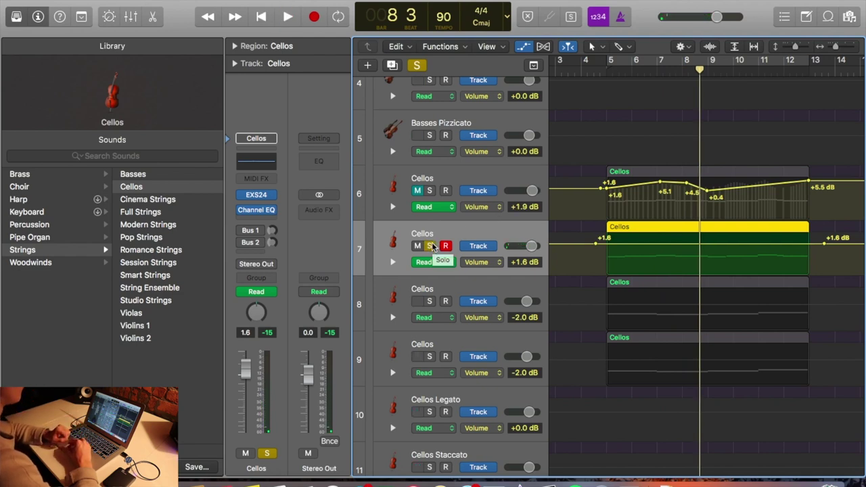
Unsolo and mute Cellos track 7, solo Cellos track 6, and play from bar 5.
left_click(431, 246)
left_click(417, 246)
left_click(418, 190)
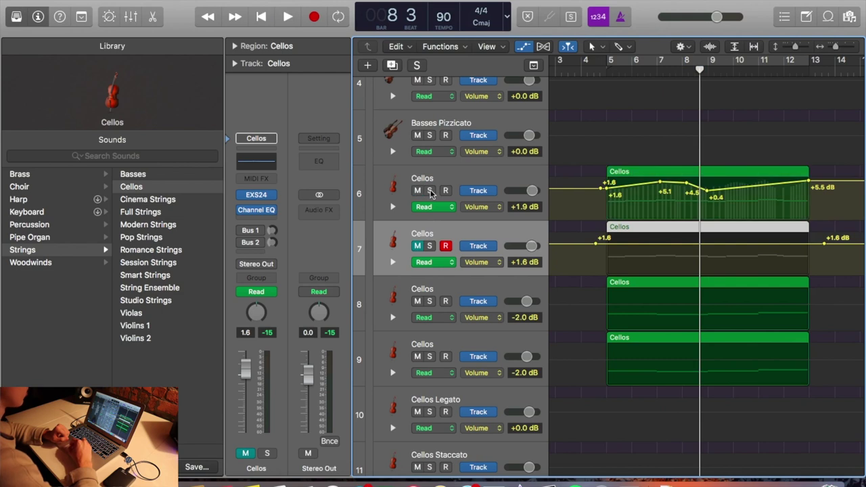
left_click(429, 191)
left_click(610, 68)
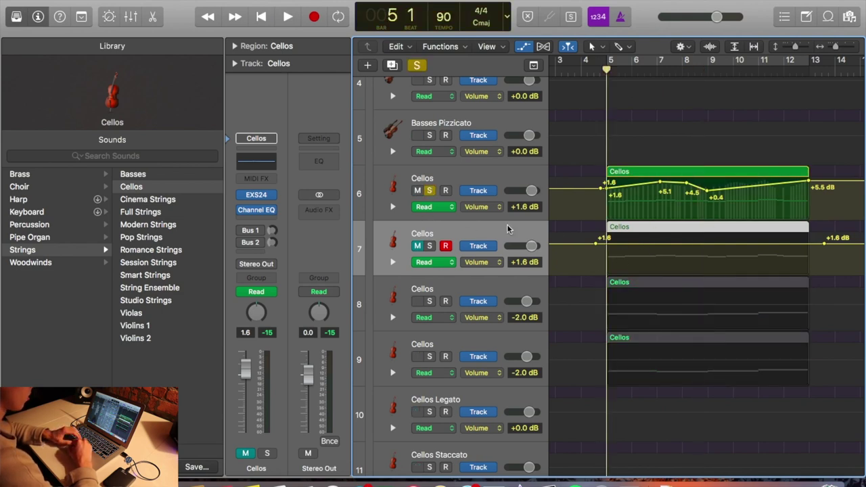
left_click(421, 190)
left_click(421, 190)
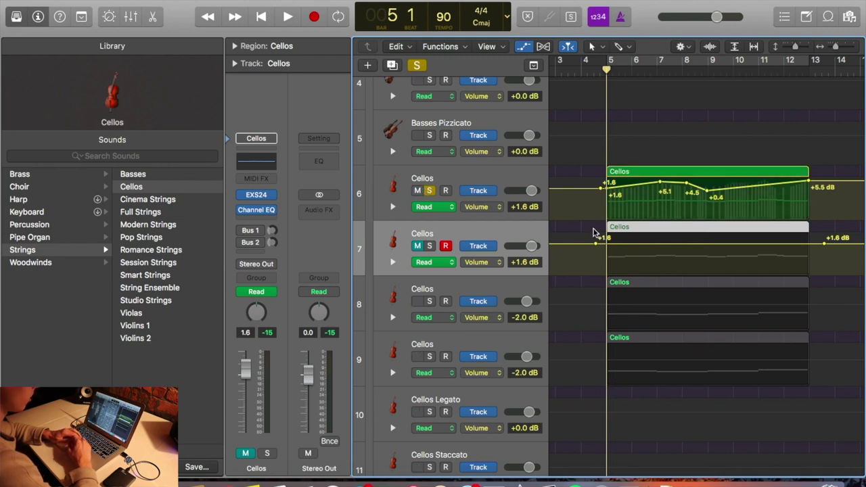
key("space")
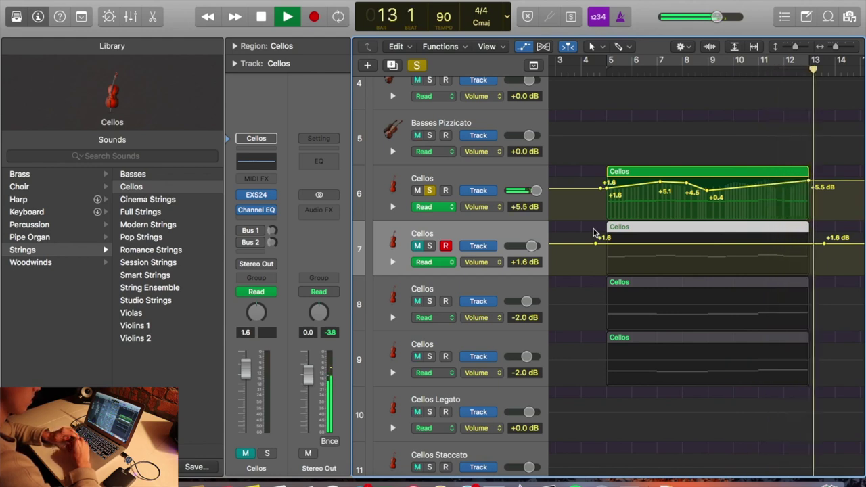
key("space")
Take Cellos track 6 out of solo and mute it, and unmute track 7.
left_click(588, 231)
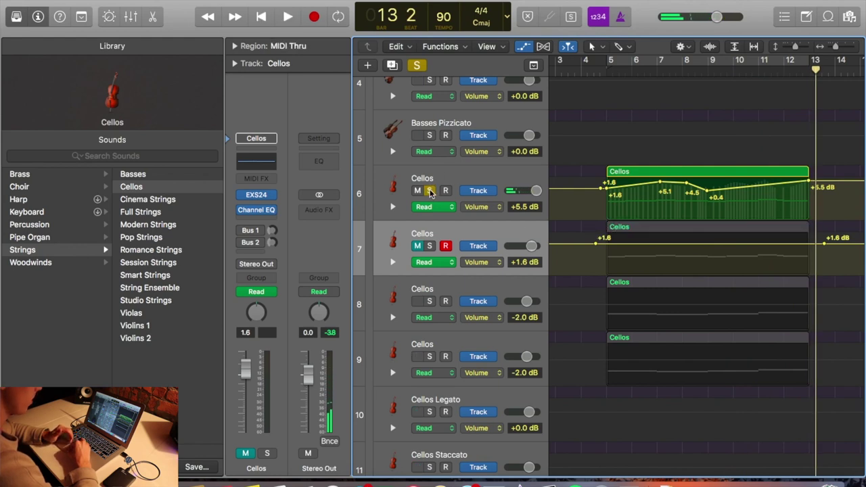
left_click(430, 191)
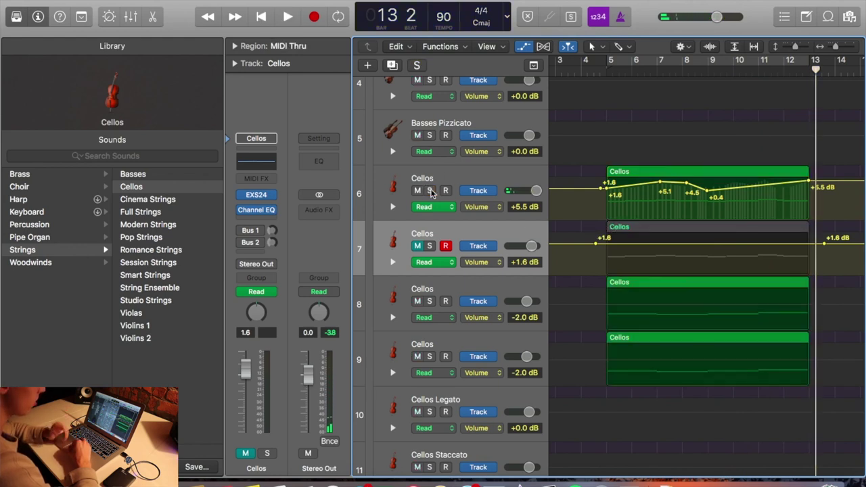
left_click(417, 246)
left_click(417, 191)
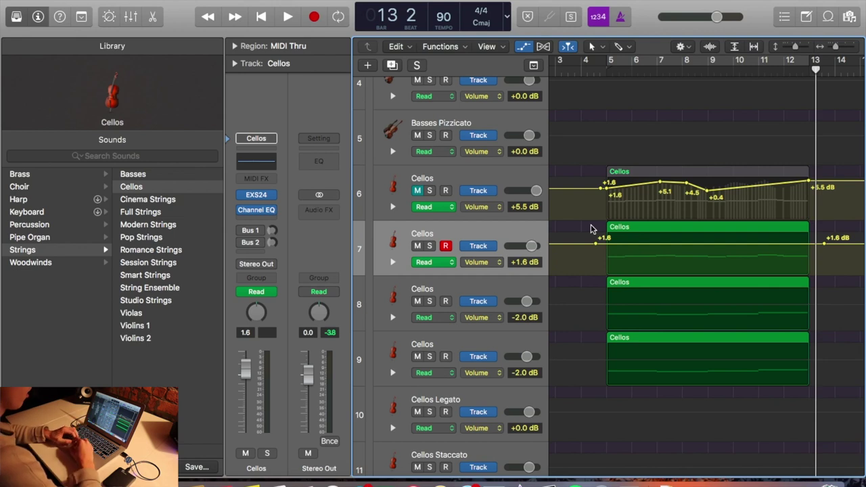
Add two volume automation points on track 7 and raise one to +3.3 dB.
left_click(651, 243)
left_click(607, 243)
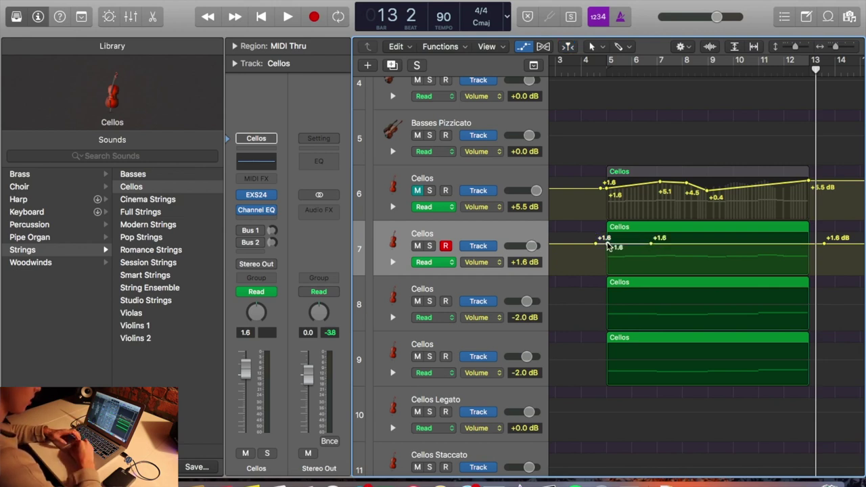
left_click_drag(651, 243, 652, 240)
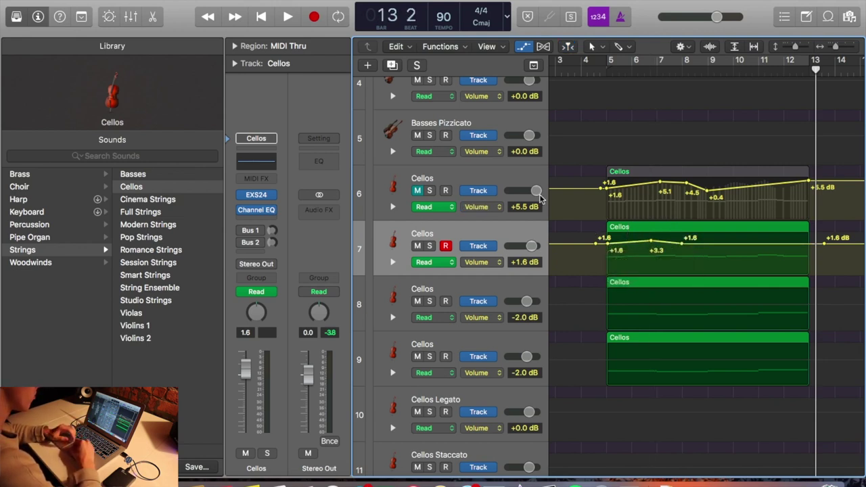
Show track 7's automation lane with Volume kept as the automated parameter.
left_click(525, 48)
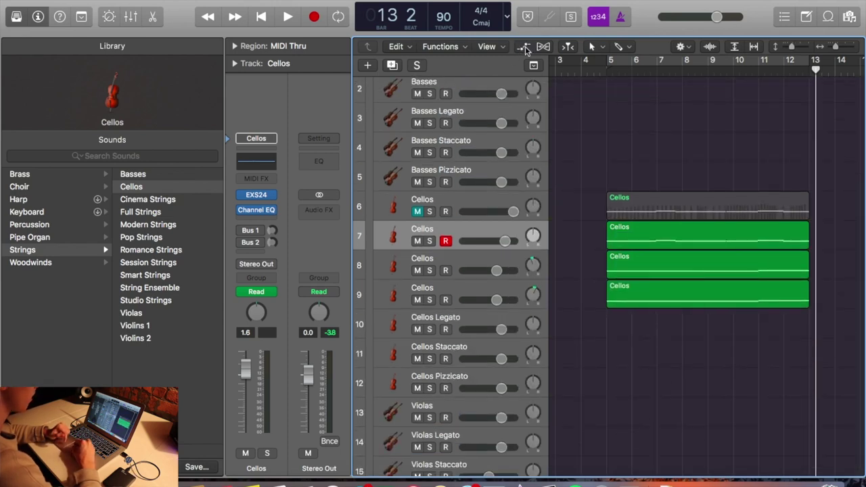
left_click(525, 46)
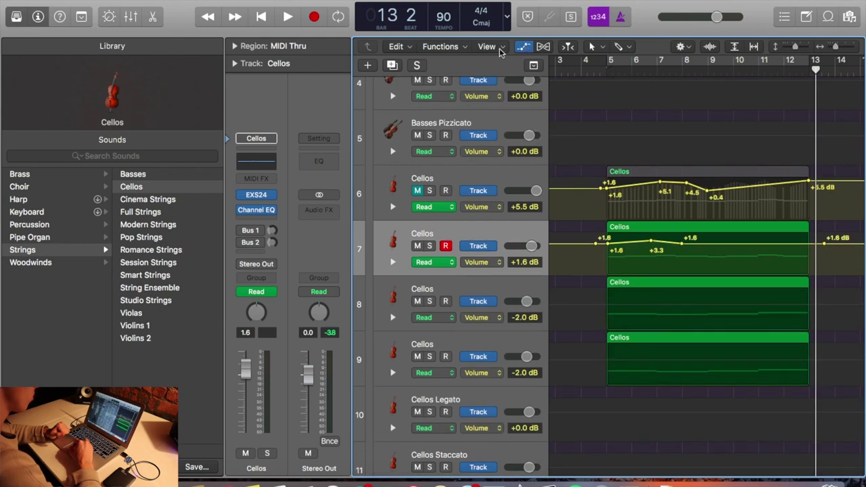
left_click(486, 264)
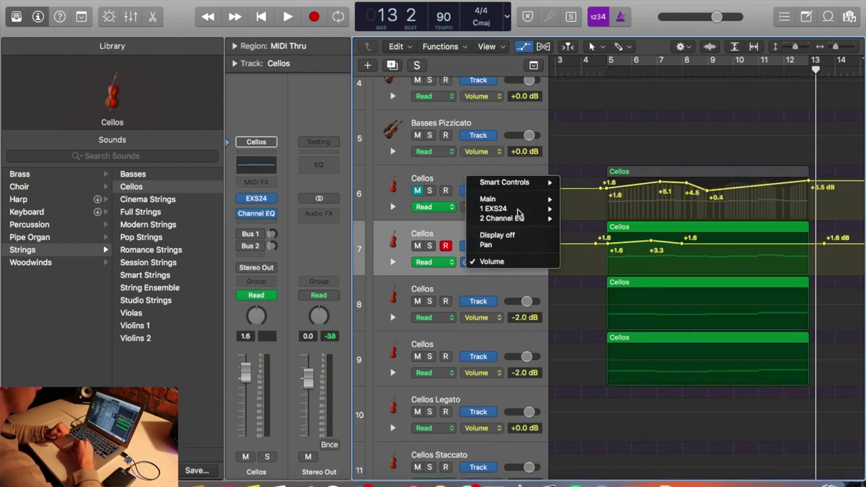
mouse_move(513, 201)
mouse_move(609, 202)
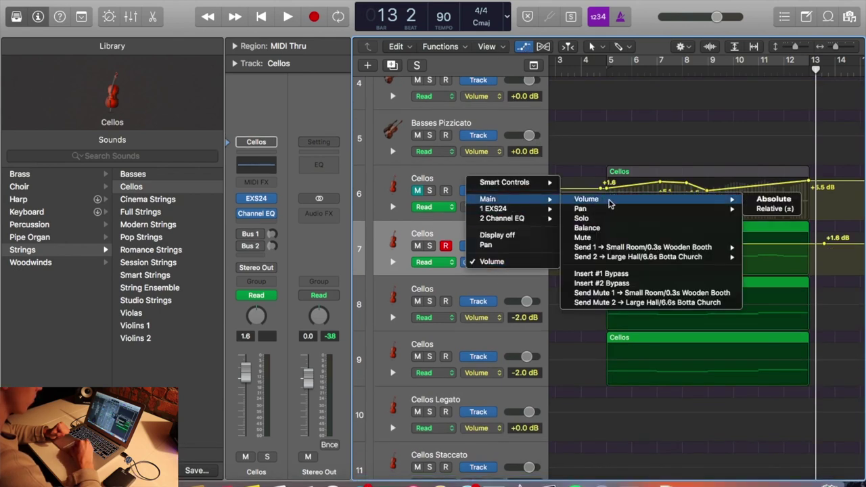
left_click(517, 262)
Add volume points near bars 8 and 11, peak the curve at +5.1 dB, and lower the start.
left_click_drag(714, 242, 715, 245)
left_click_drag(808, 244, 760, 244)
left_click(760, 242)
left_click_drag(682, 242, 682, 238)
mouse_move(608, 243)
left_mouse_down()
mouse_move(608, 256)
mouse_move(615, 227)
mouse_move(612, 237)
mouse_move(651, 257)
mouse_move(651, 245)
mouse_move(606, 266)
mouse_move(607, 254)
left_mouse_up()
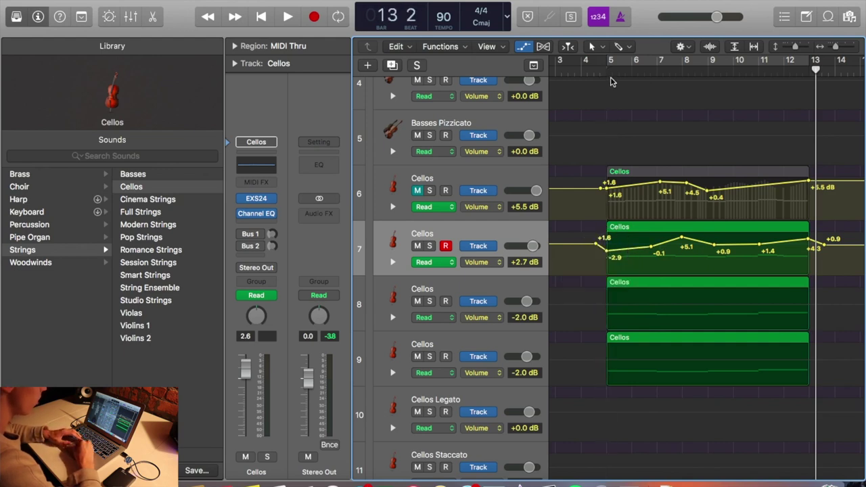
Play from bar 5 with track 7 soloed; refine its volume points (-2.9, +3.8, +0.7 dB).
left_click(605, 69)
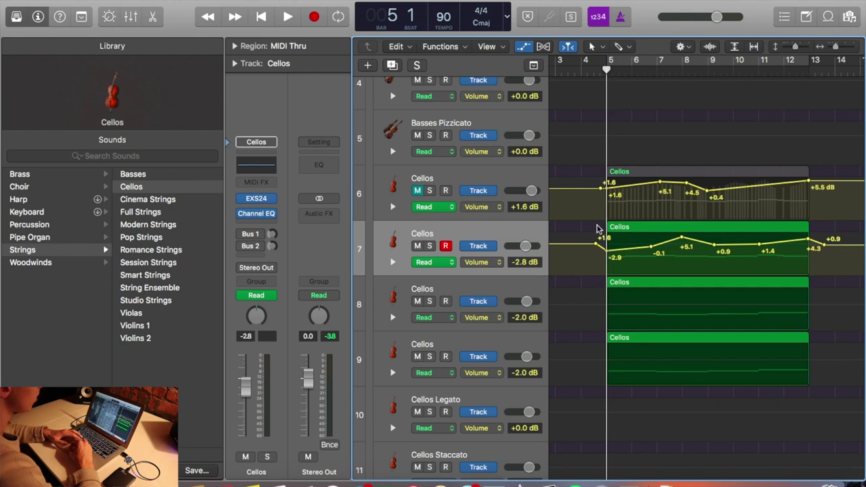
key("space")
key("s")
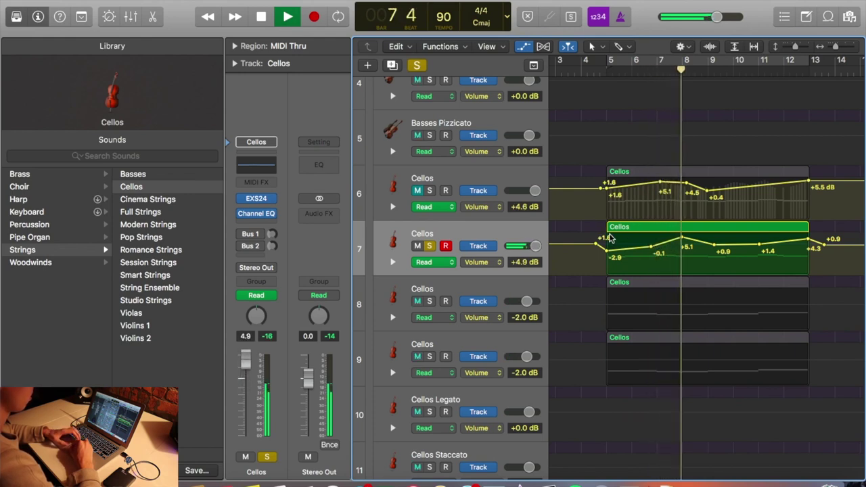
left_click_drag(682, 237, 670, 238)
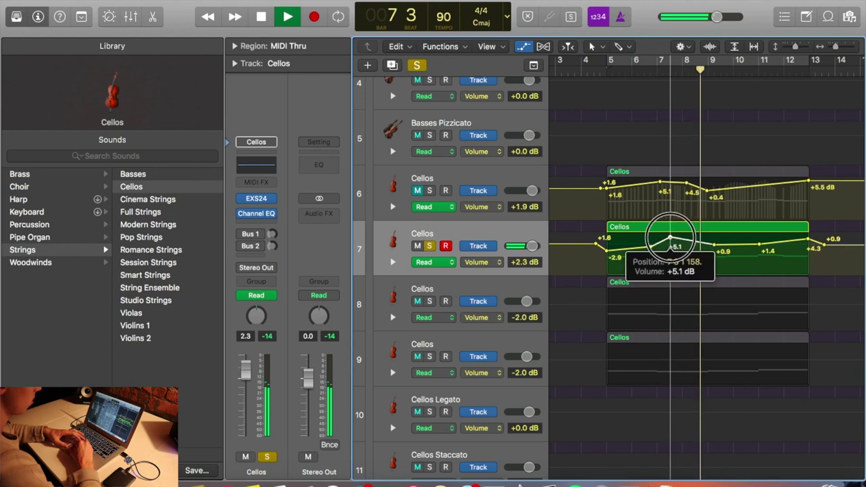
left_click(642, 247)
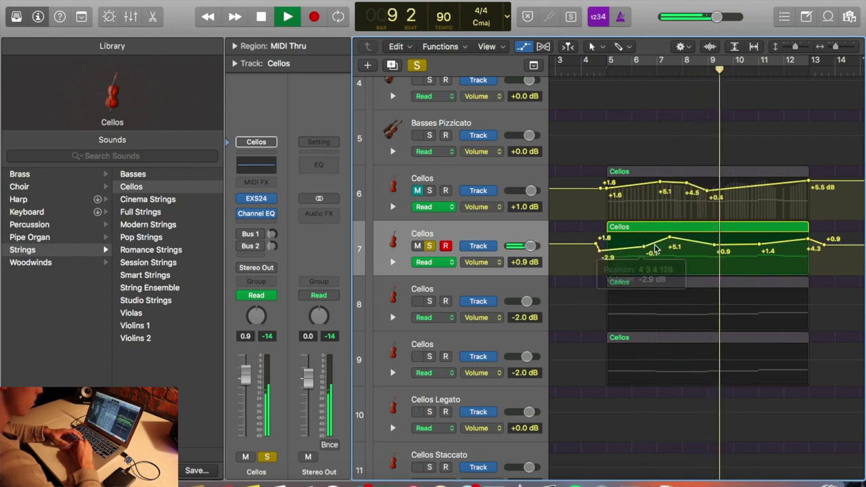
left_click_drag(599, 250, 610, 250)
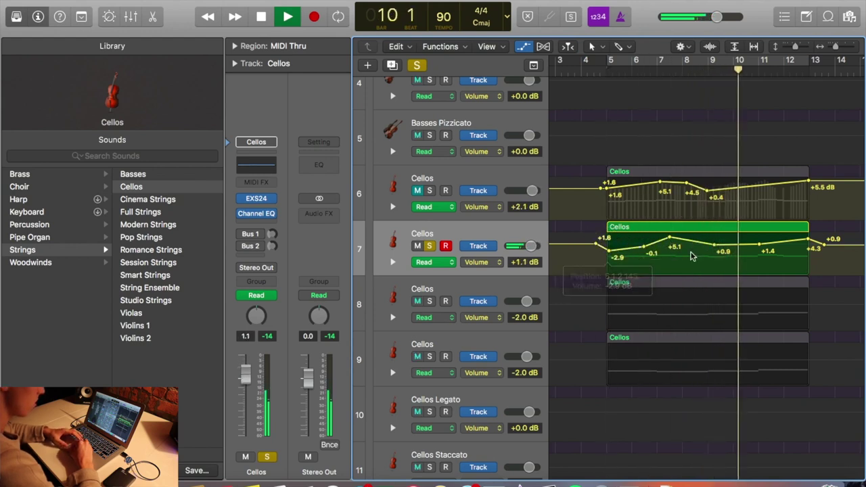
left_click(744, 241)
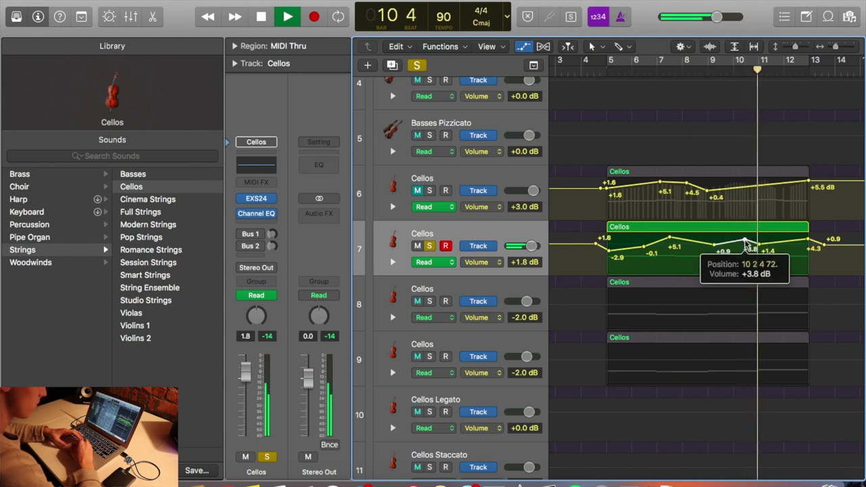
left_click_drag(759, 244, 759, 248)
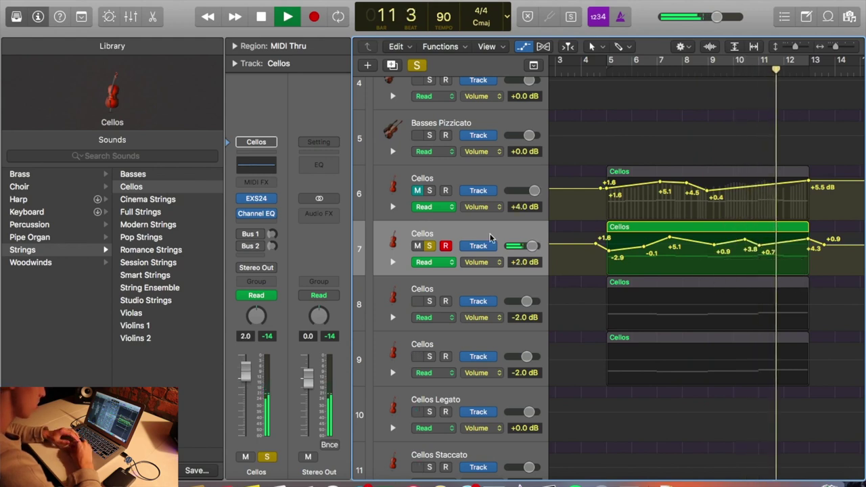
Open track 7's region in the Piano Roll and slightly lower one note's velocity.
double_click(687, 233)
key("space")
left_click(673, 351)
mouse_move(451, 393)
left_mouse_down()
mouse_move(441, 393)
mouse_move(449, 395)
left_mouse_up()
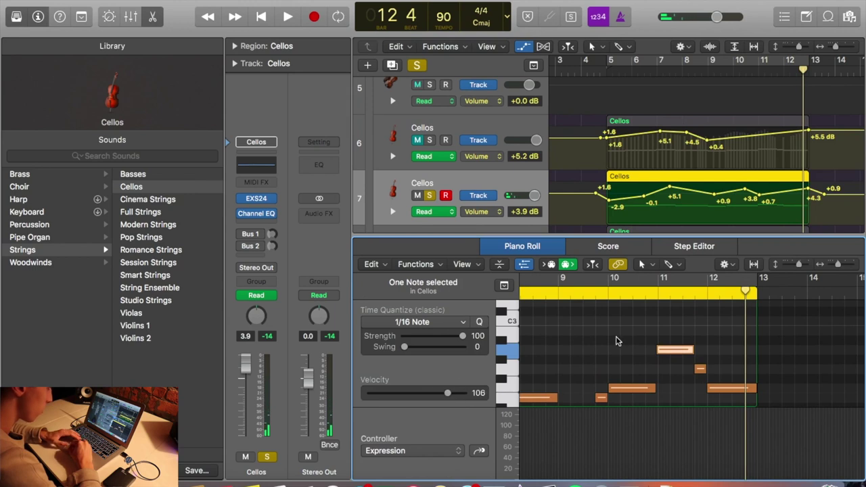
Open track 6's Cellos region in the Piano Roll and lower the bar 11 note's velocity to 109.
left_click(646, 294)
key("space")
key("e")
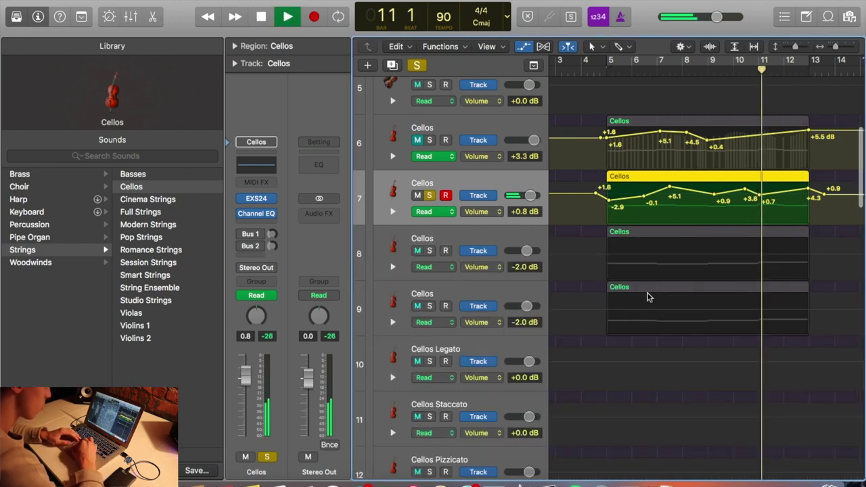
scroll(663, 271, "up", 1)
left_click(725, 155)
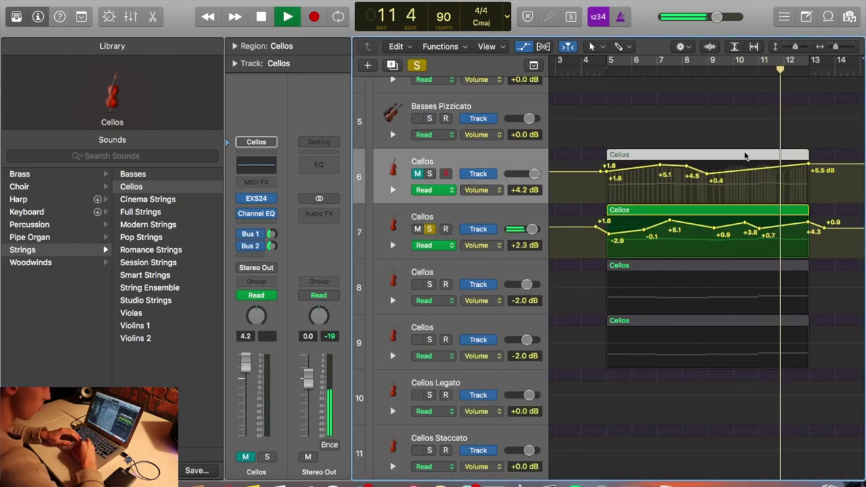
key("e")
key("space")
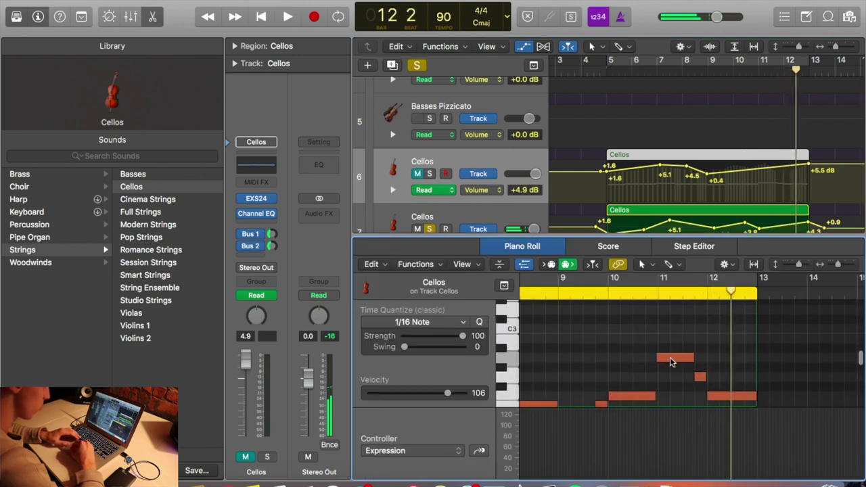
left_click(671, 358)
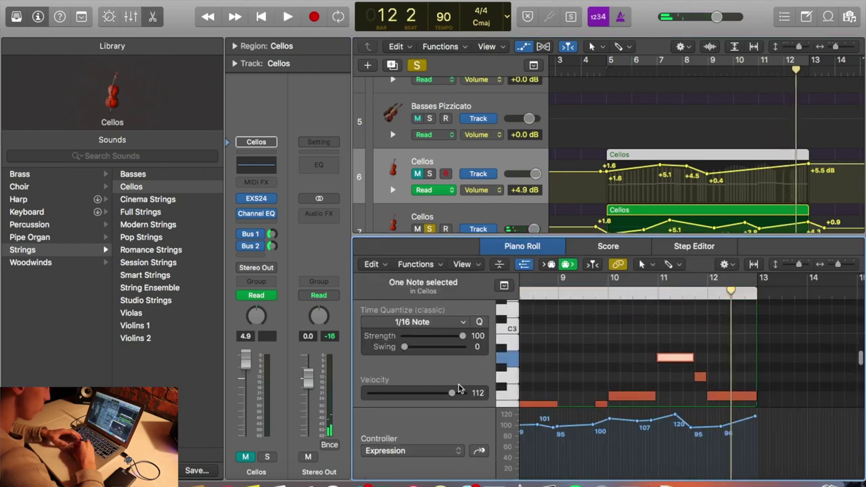
left_click_drag(452, 396, 450, 396)
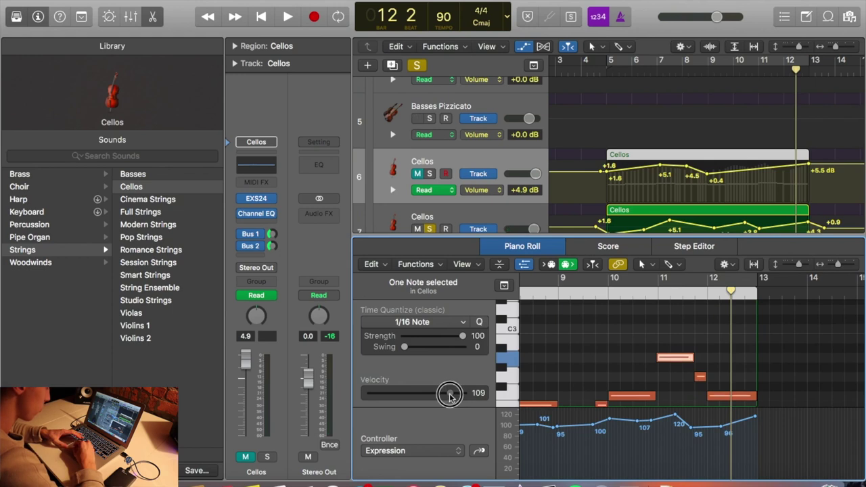
left_click(591, 364)
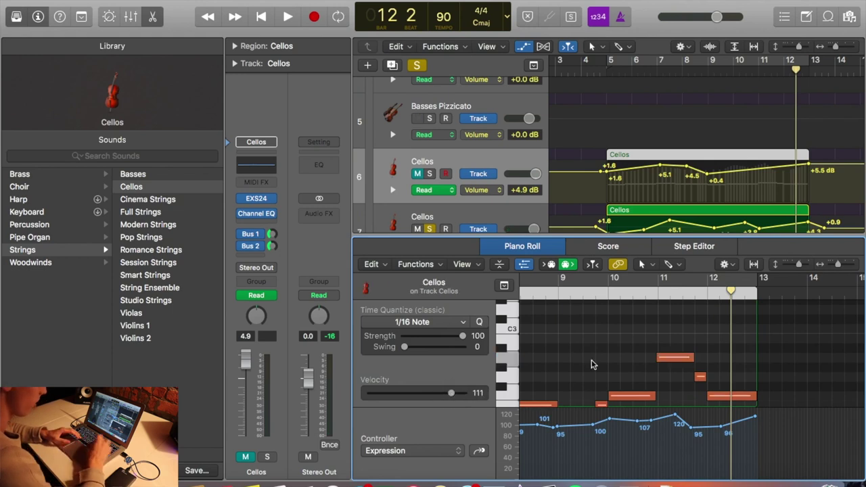
Close the note editor, unsolo track 7, return to the region start, and deselect the region.
key("e")
left_click(443, 219)
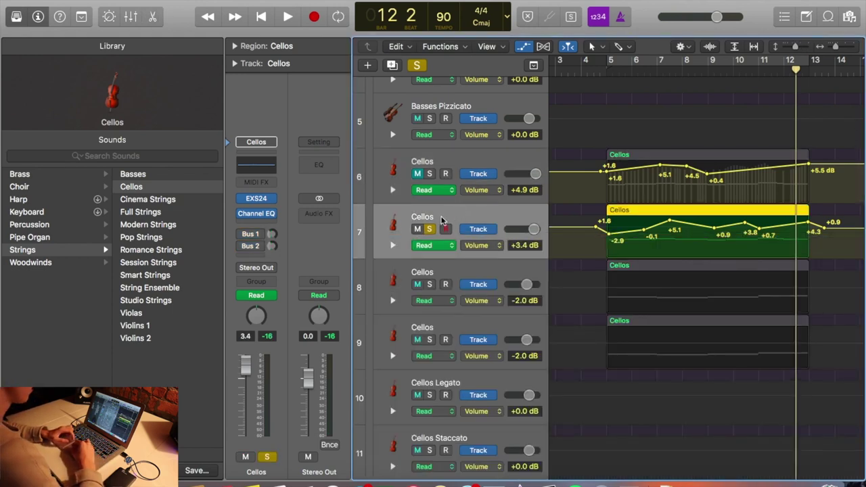
left_click(430, 229)
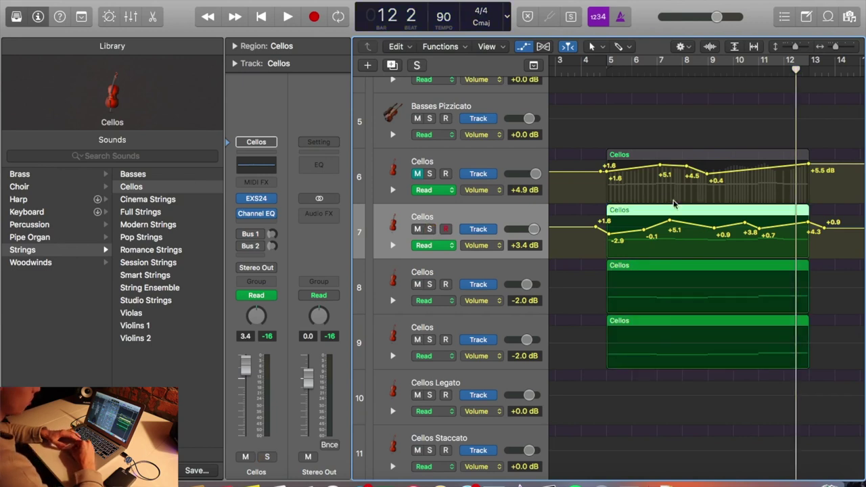
key("shift+Return")
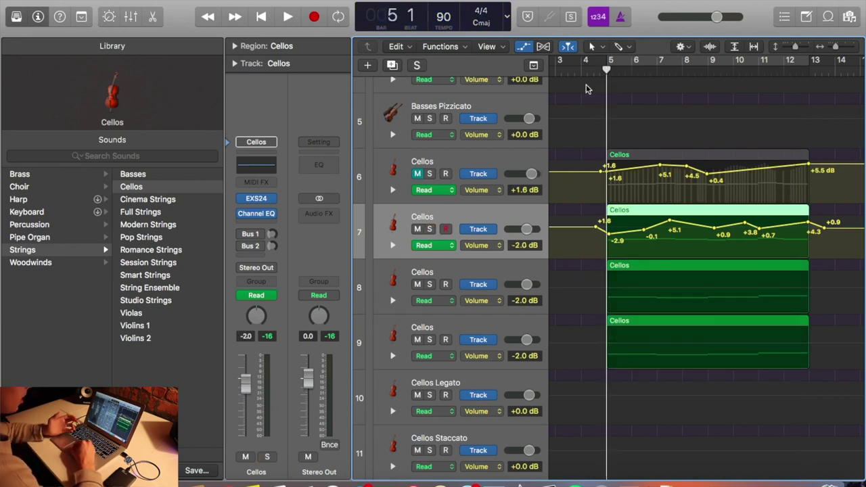
left_click(591, 209)
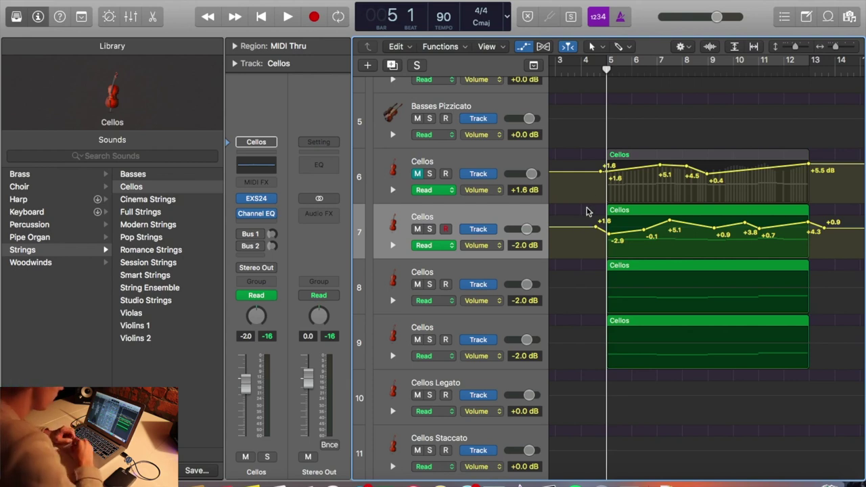
Solo and audition Cellos tracks 8 and 9, then take them out of solo.
left_click(511, 279)
left_click(500, 319)
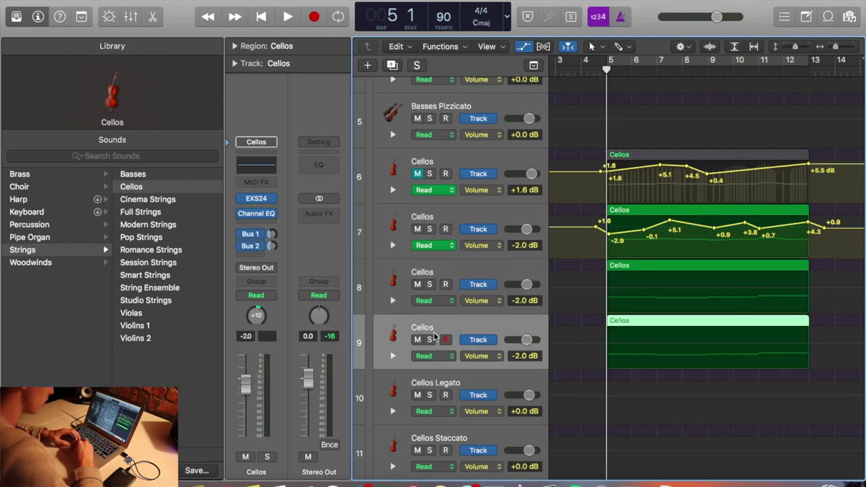
left_click(429, 340)
left_click(429, 284)
key("space")
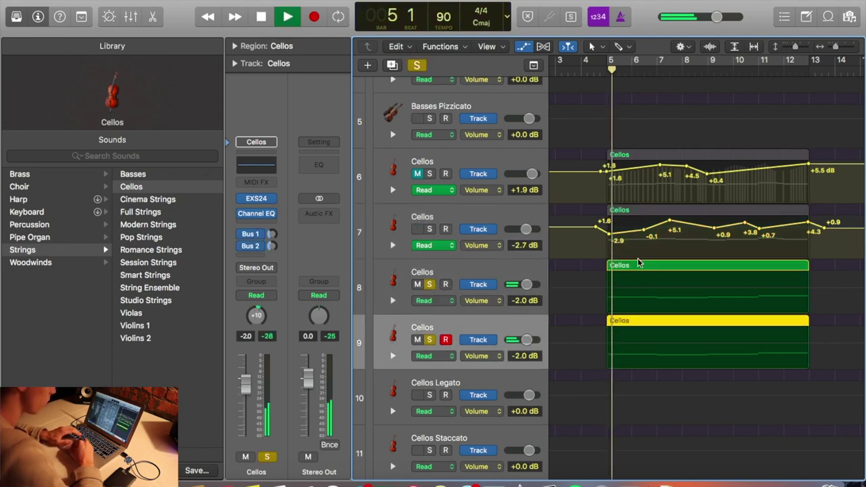
left_click(653, 268, "shift")
key("p")
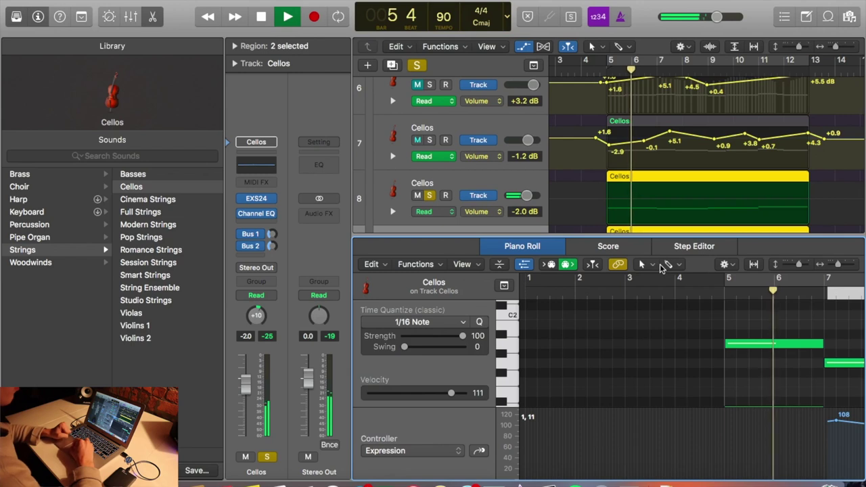
key("p")
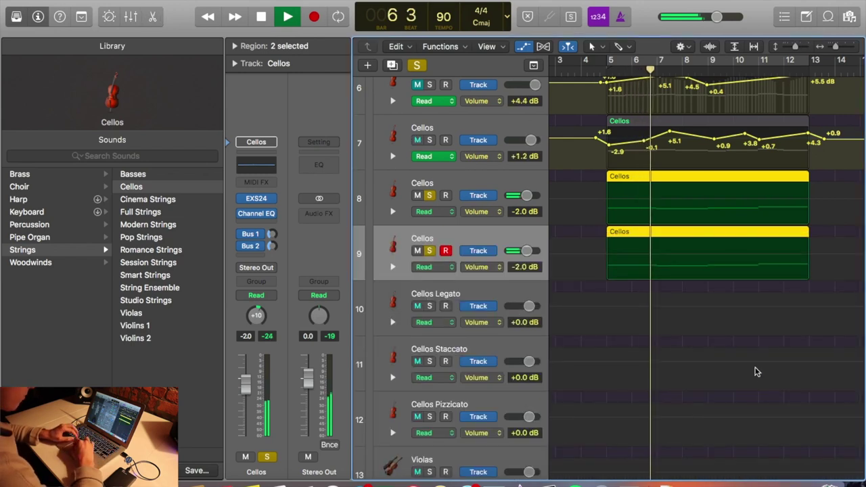
left_click(429, 251)
key("space")
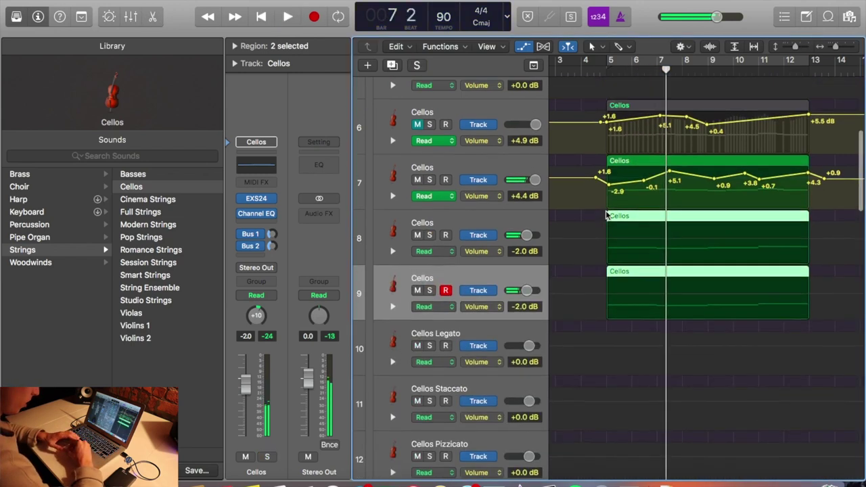
Mute track 7 and unmute track 6.
scroll(592, 227, "up", 3)
left_click(595, 233)
scroll(595, 233, "up", 2)
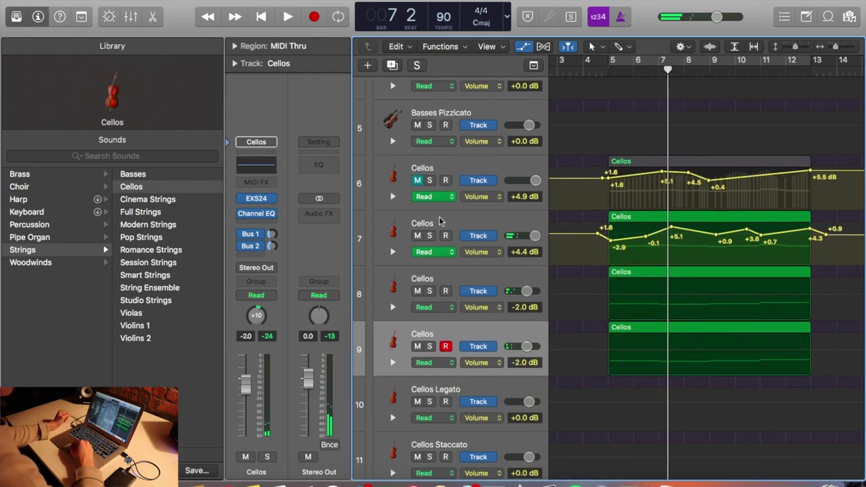
left_click(418, 235)
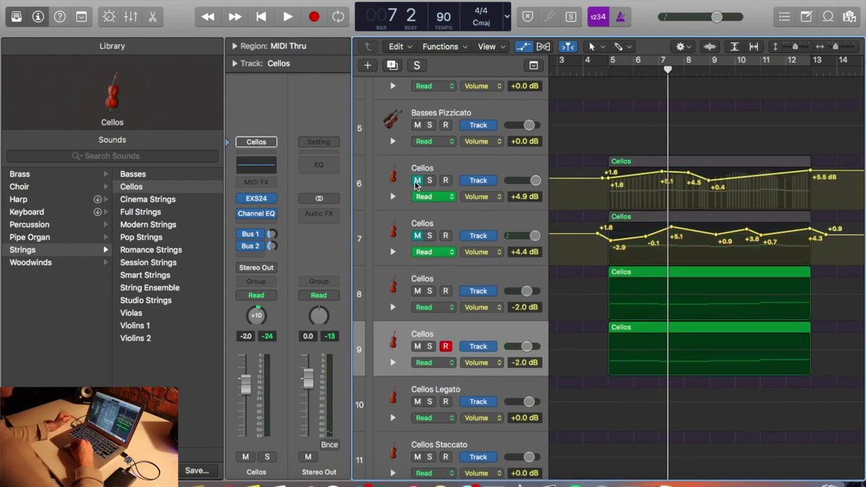
left_click(417, 181)
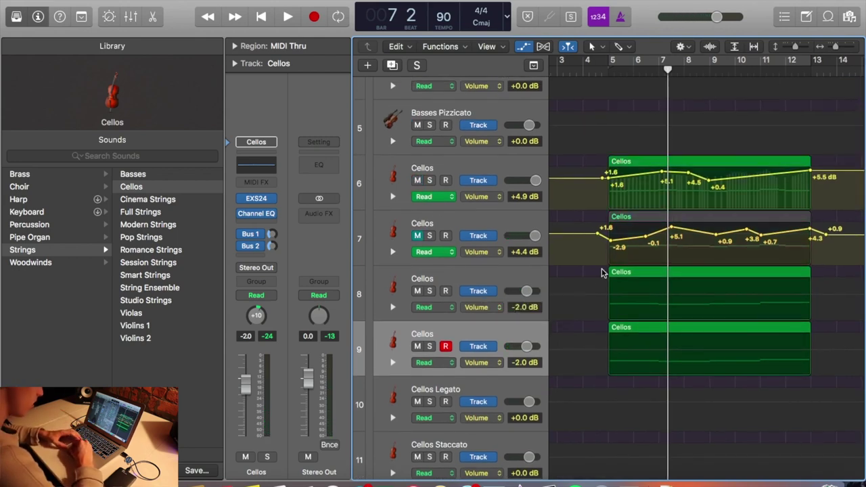
Open the track 8 and 9 regions in the Piano Roll and raise all eight notes' velocity to 95.
left_click_drag(602, 273, 653, 329)
double_click(630, 329)
scroll(667, 393, "down", 2)
left_click(513, 245)
key("super+a")
scroll(578, 350, "up", 3)
scroll(578, 350, "down", 4)
left_click_drag(418, 396, 437, 396)
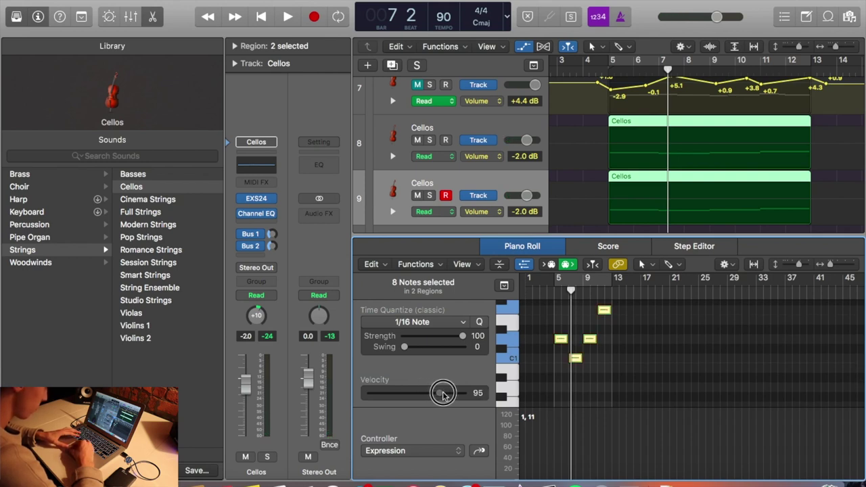
Close the note editor and set tracks 8 and 9 volume to -2.6 dB while playing from bar 5.
left_click(556, 291)
key("space")
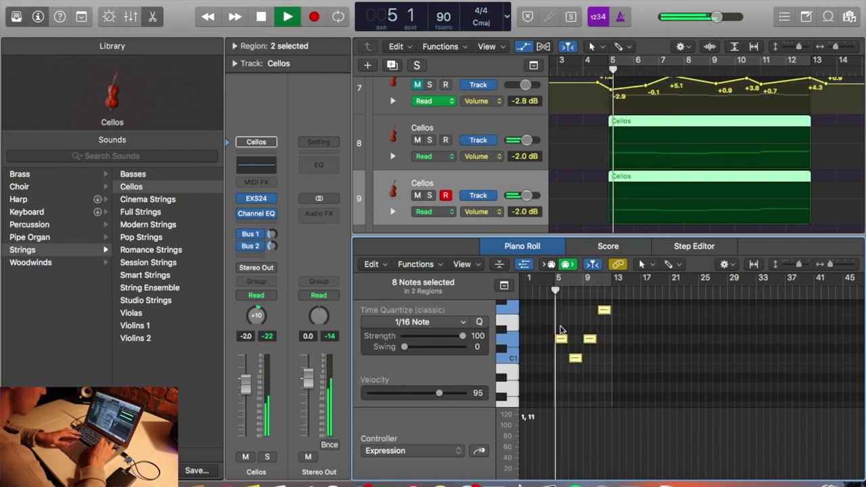
key("p")
scroll(613, 214, "up", 3)
scroll(613, 213, "up", 1)
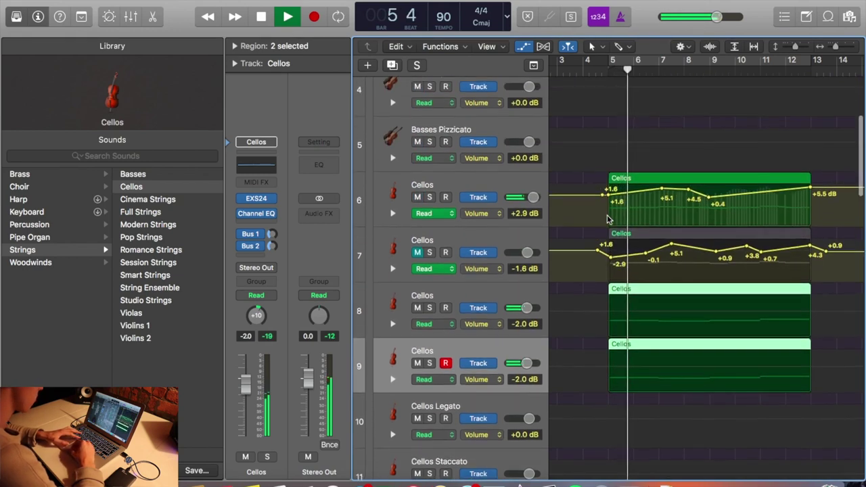
left_click(596, 289)
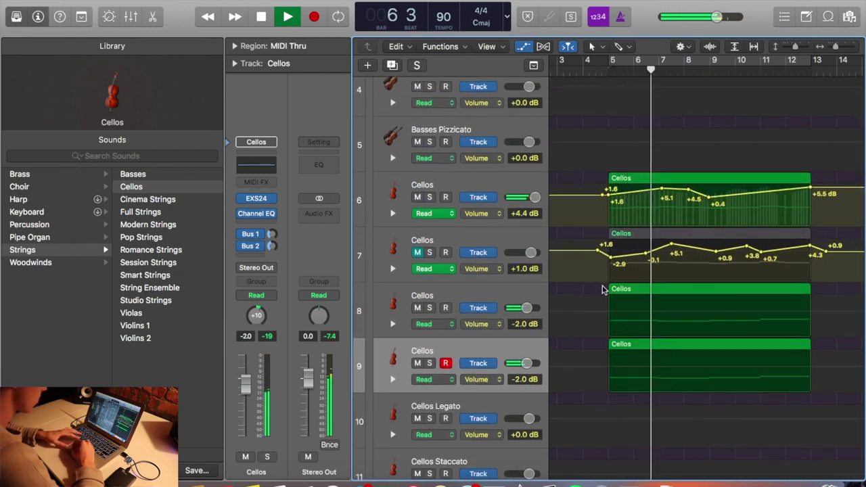
left_click_drag(518, 312, 520, 308)
left_click_drag(526, 363, 525, 365)
key("space")
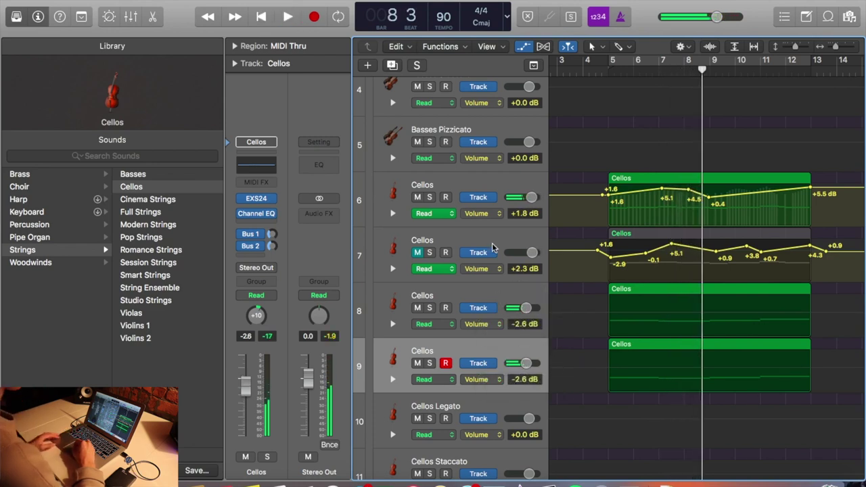
Mute track 6, unmute track 7, and return the playhead to bar 5.
left_click(418, 197)
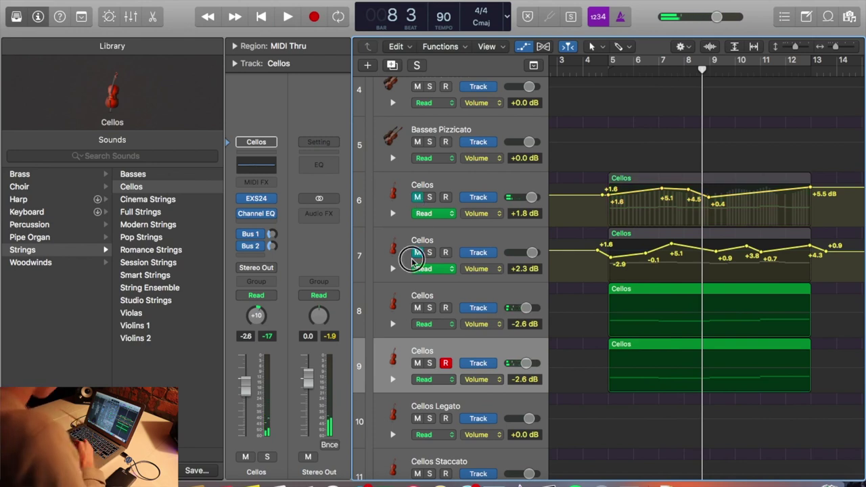
left_click(414, 256)
left_click(608, 69)
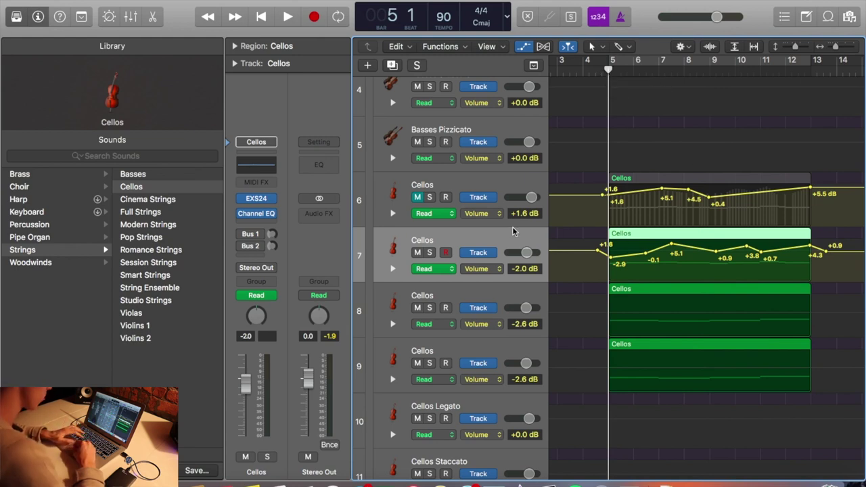
Open track 7's Cellos region in the Piano Roll, zoom in horizontally, and clear the note selection.
double_click(638, 233)
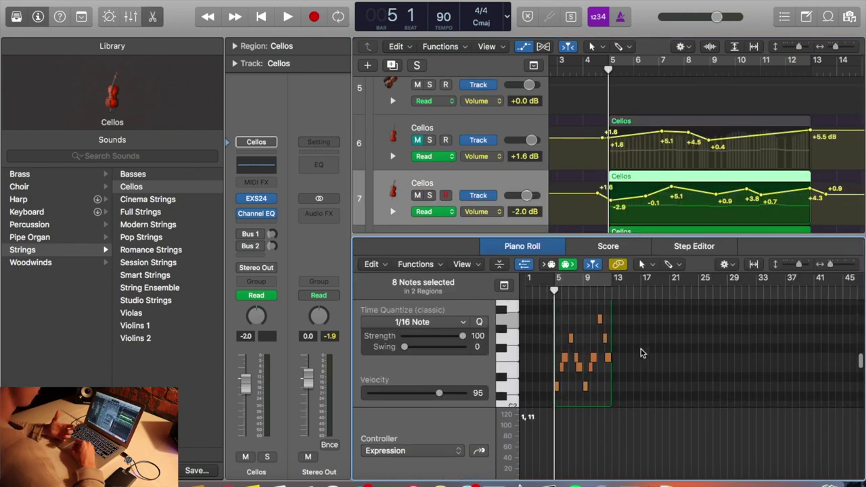
key("super+Right")
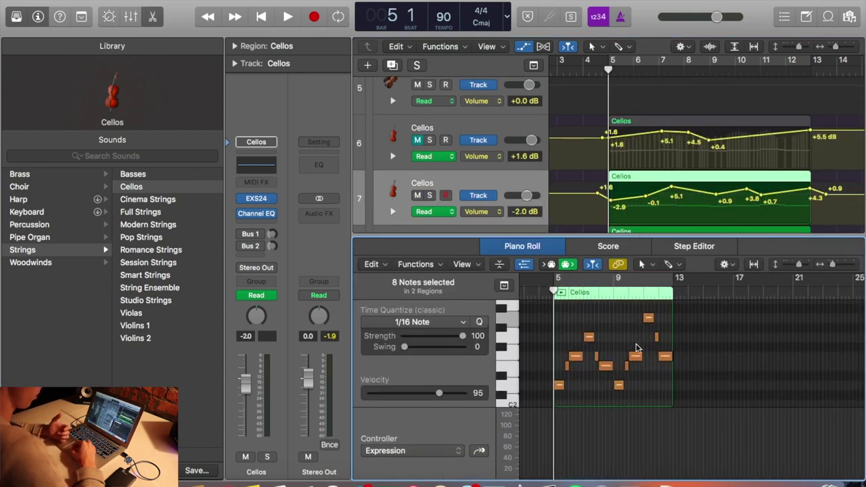
left_click(618, 306)
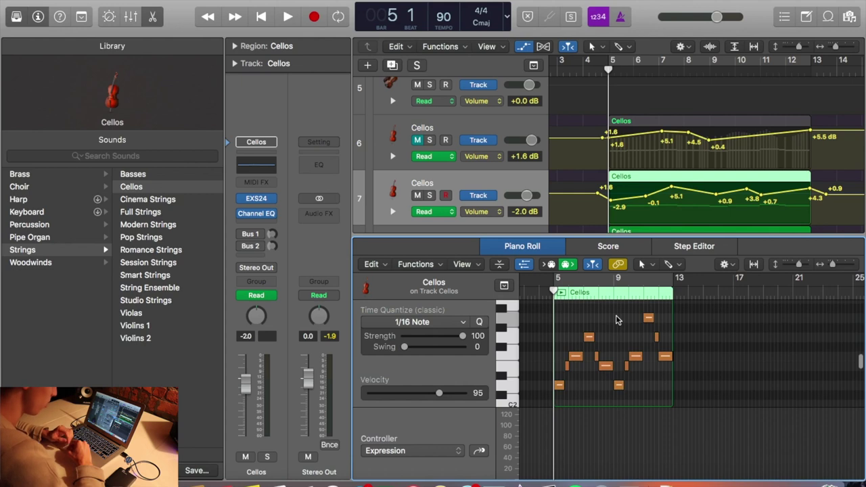
Switch the controller lane below the notes to Expression and add a value of 93 at bar 5.
left_click(447, 452)
key("Escape")
left_click(526, 265)
left_click(527, 266)
left_click(527, 266)
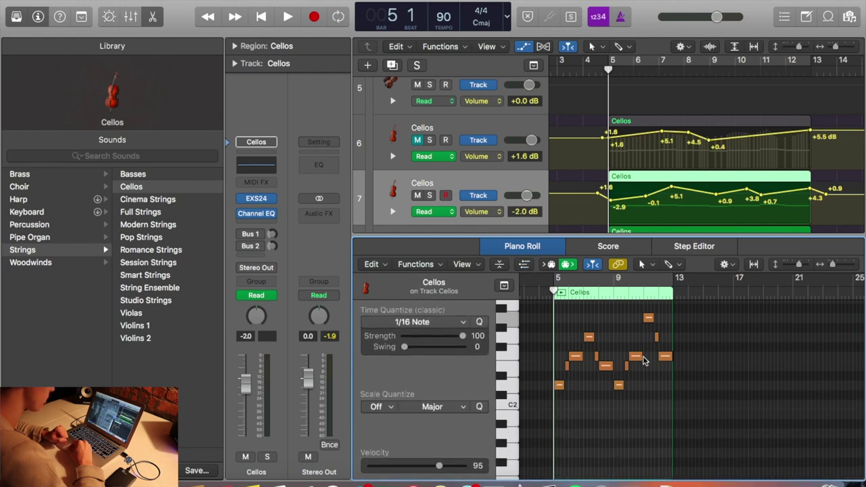
left_click(525, 265)
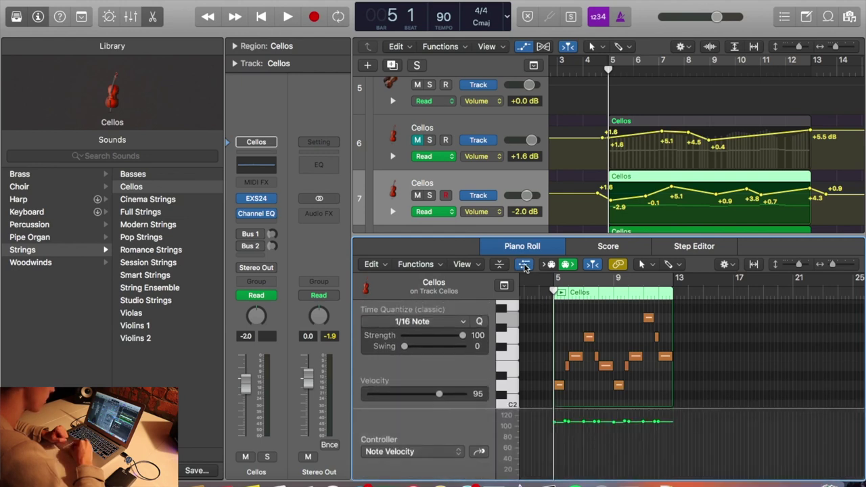
left_click(450, 454)
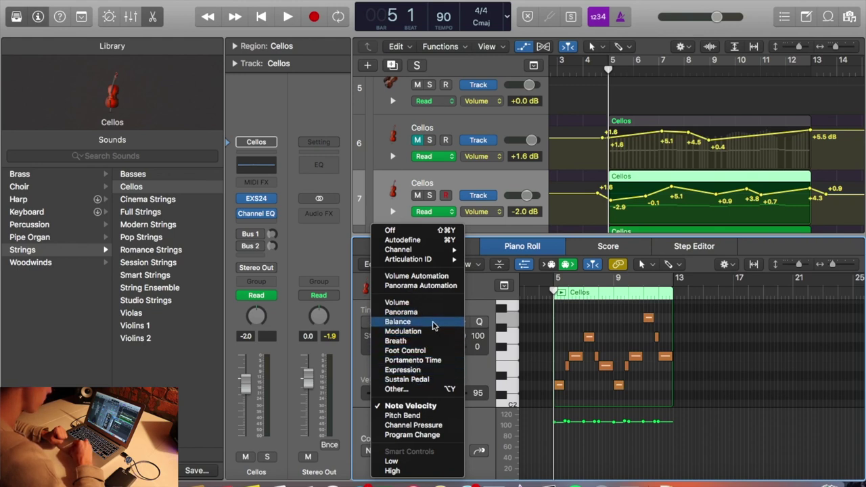
left_click(405, 370)
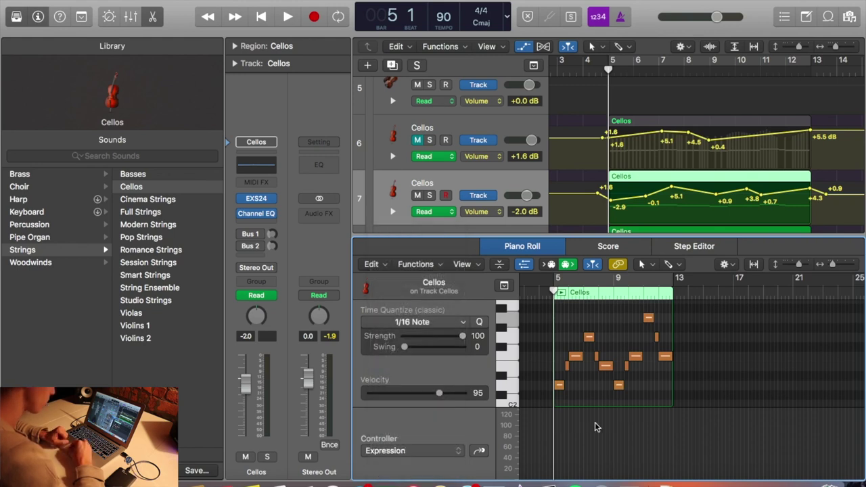
left_click(557, 428)
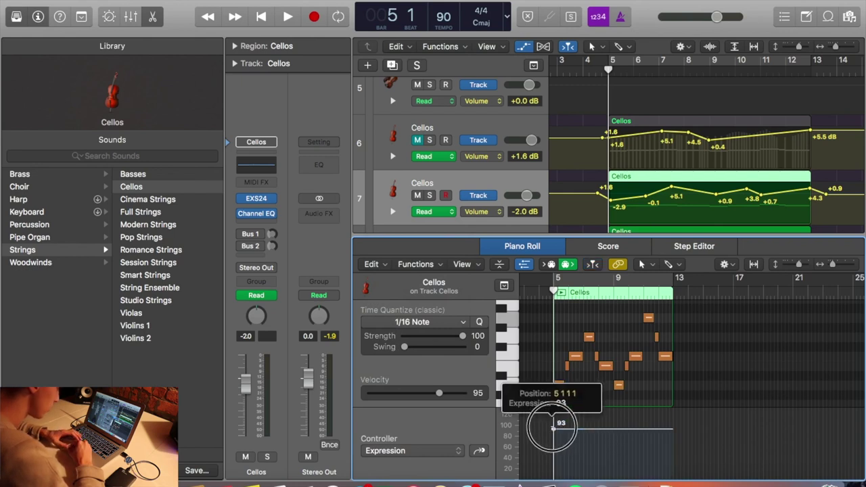
Solo and play the Cellos track, move the +5.1 volume point earlier, and add a +2.4 point.
key("ctrl+s")
key("space")
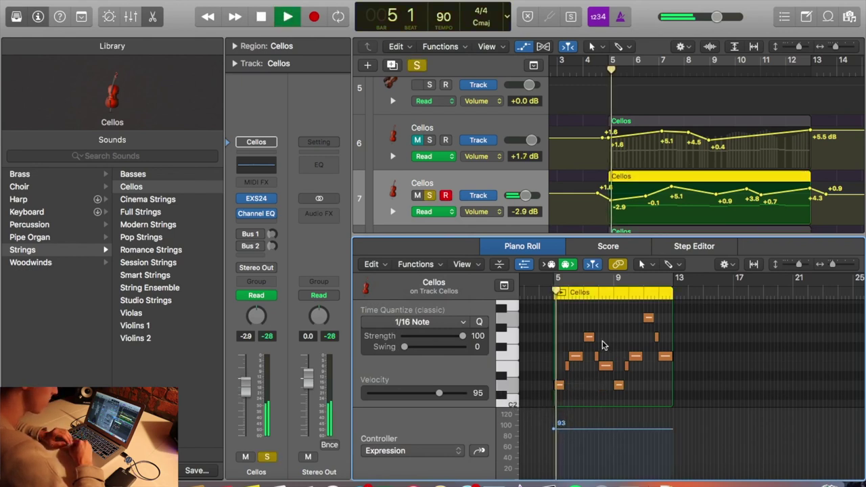
scroll(611, 342, "up", 5)
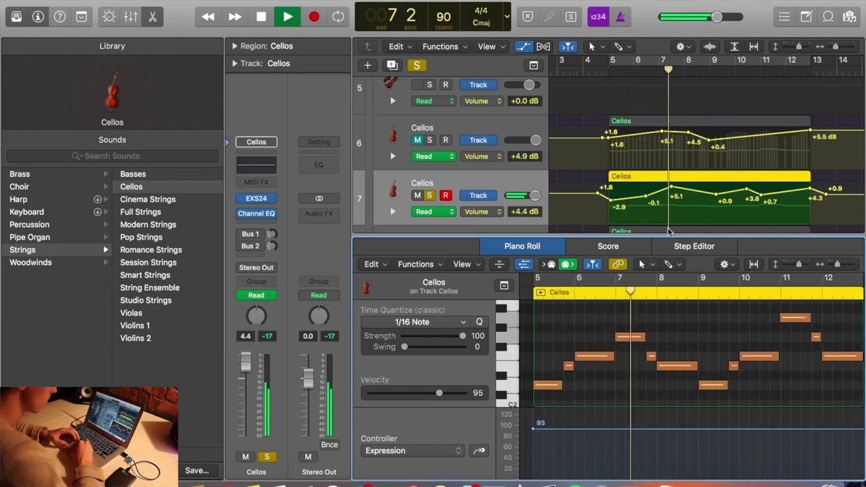
left_click(672, 189)
left_click_drag(672, 190, 661, 186)
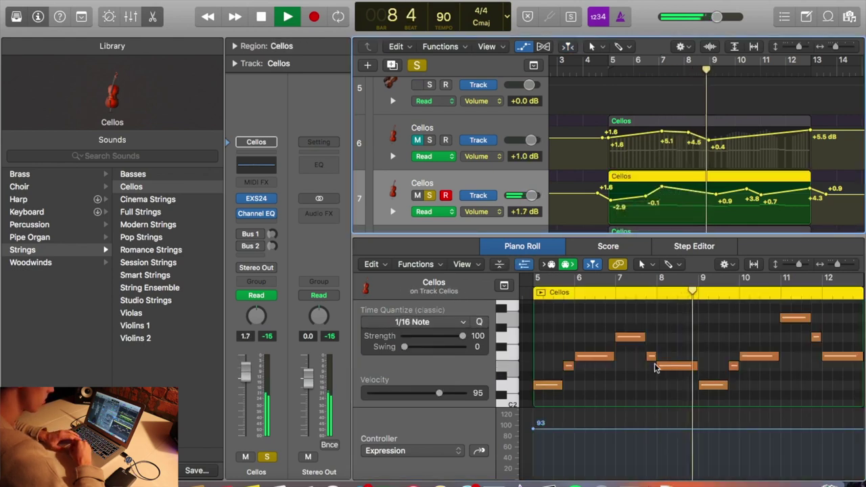
left_click(708, 198)
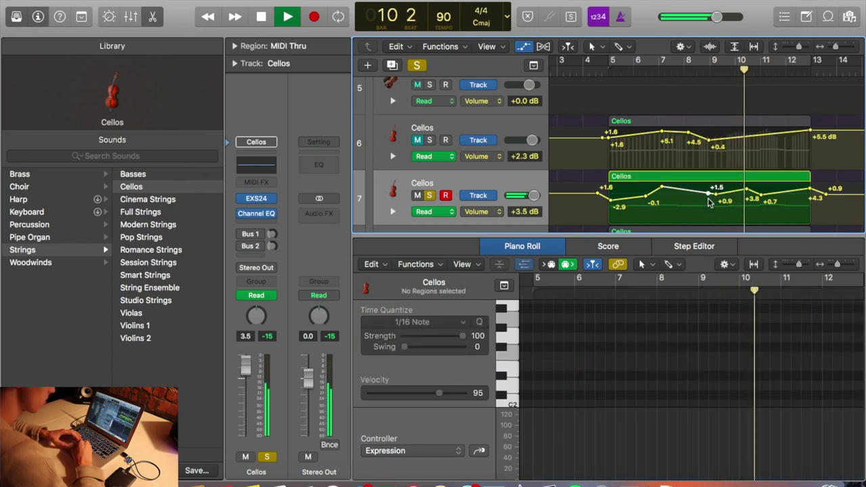
left_click_drag(708, 200, 708, 198)
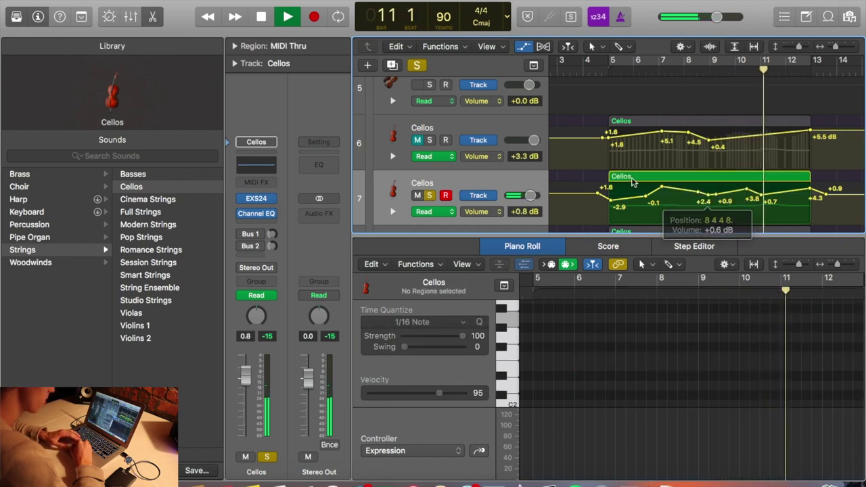
left_click(616, 178)
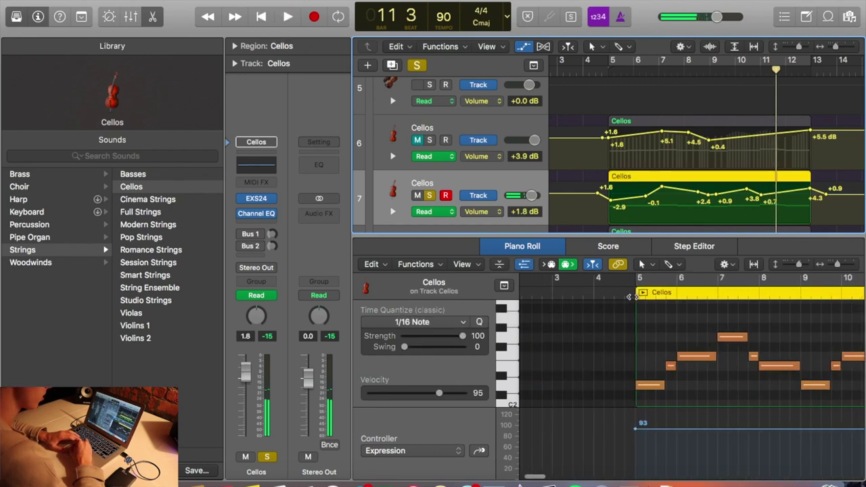
key("space")
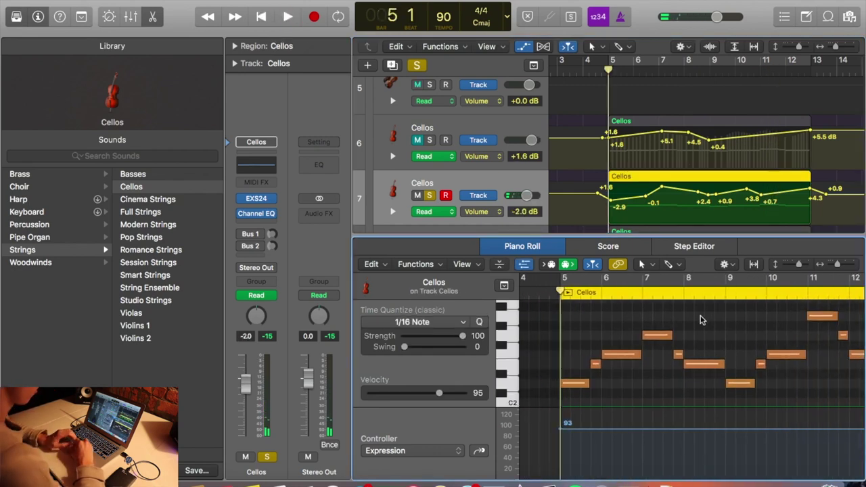
Draw the Expression curve with points 68, 106, 78 and later rises, then replay from bar 5.
left_click(610, 427)
left_click_drag(563, 431, 562, 443)
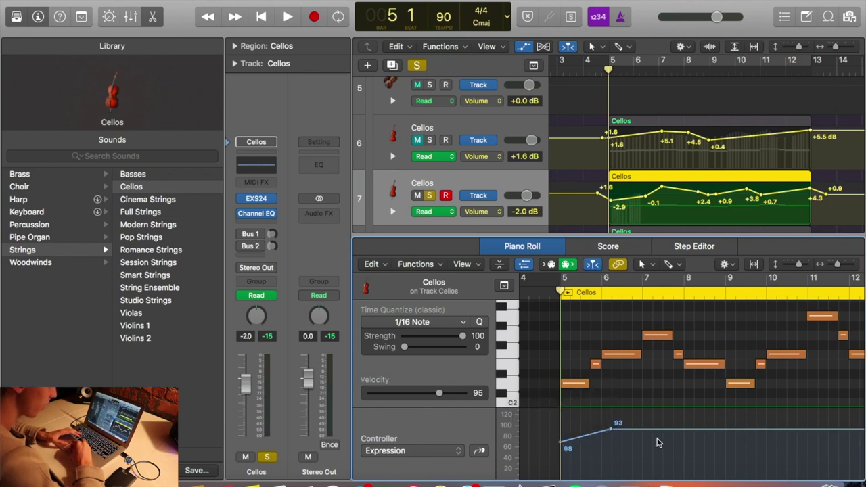
left_click(645, 421)
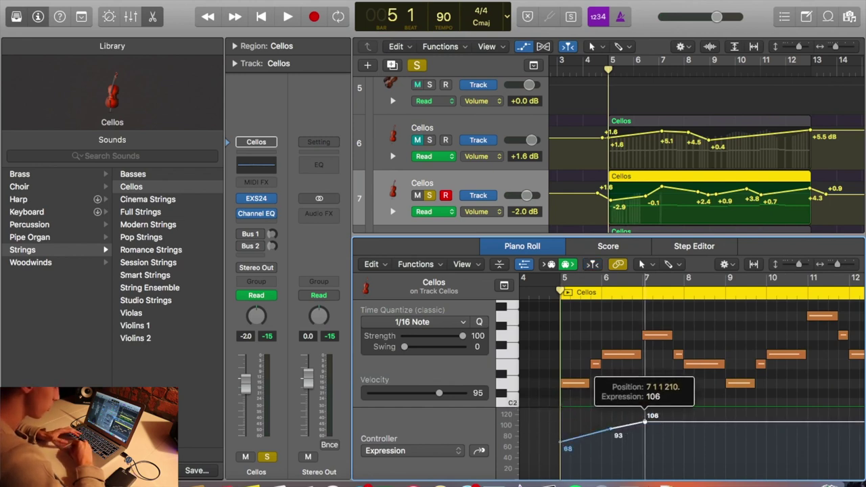
left_click(687, 421)
left_click_drag(687, 421, 726, 443)
left_click(725, 437)
scroll(726, 443, "right", 5)
left_click_drag(649, 444, 755, 389)
scroll(661, 418, "left", 3)
scroll(661, 406, "left", 6)
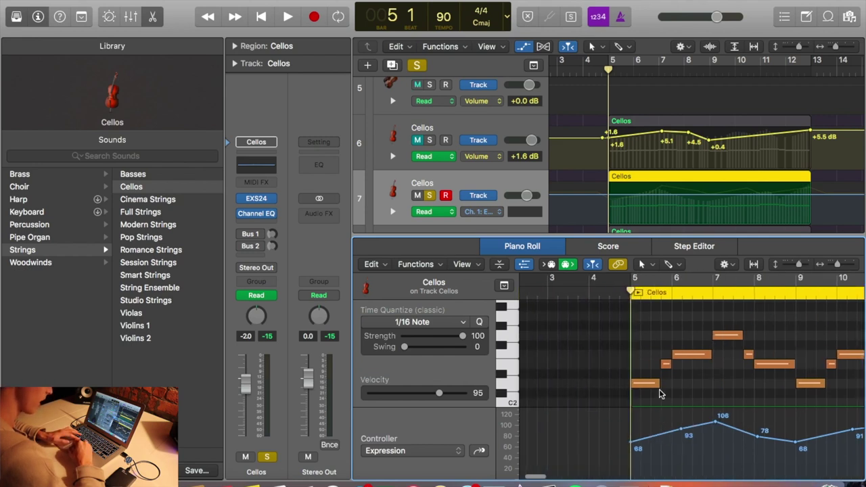
key("space")
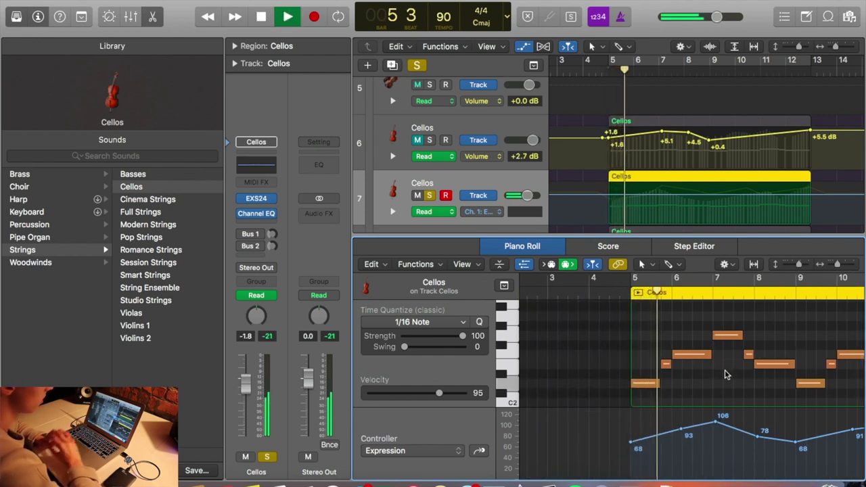
Drop the first Expression point to about 60, lift a late point to 116, and close the Piano Roll.
left_click_drag(631, 444, 630, 448)
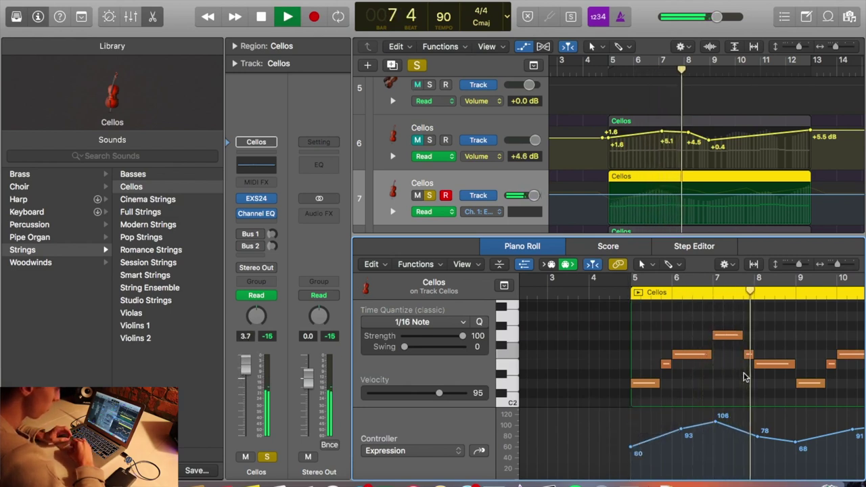
scroll(745, 377, "right", 1)
scroll(745, 377, "right", 5)
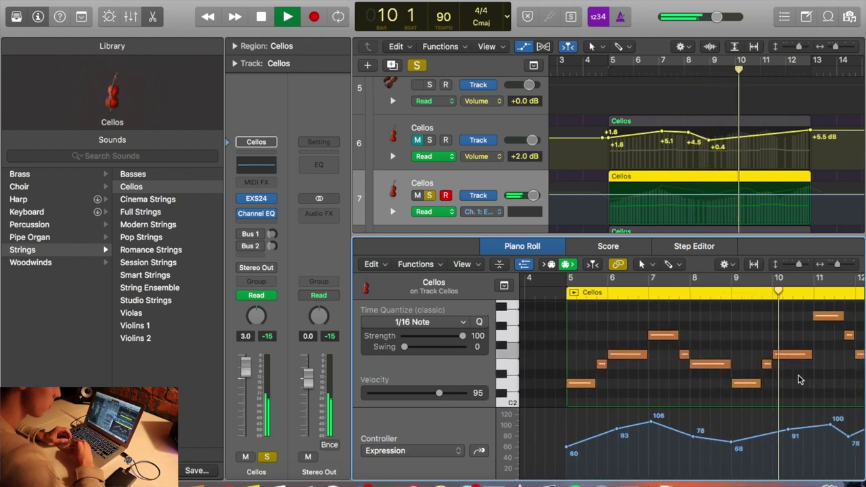
scroll(799, 380, "right", 6)
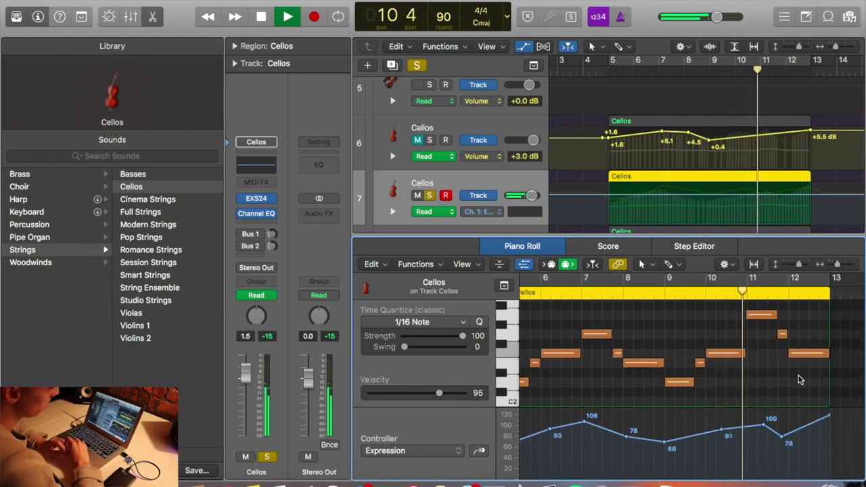
left_click_drag(763, 426, 747, 417)
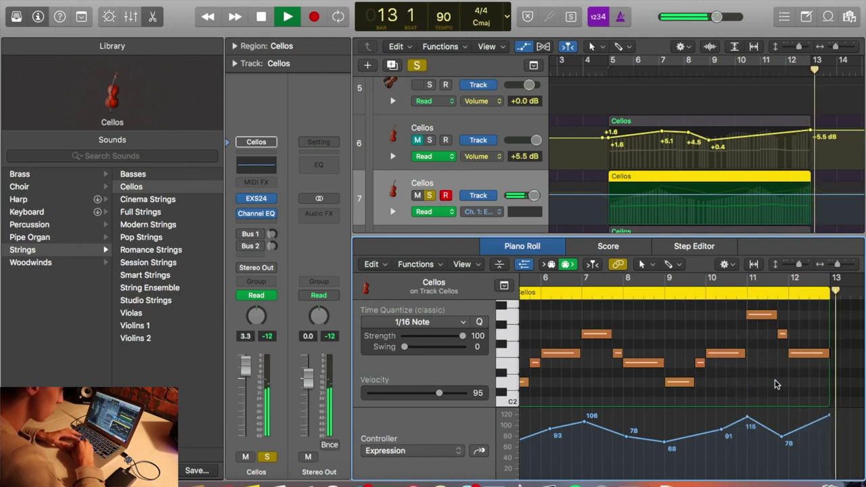
key("space")
key("p")
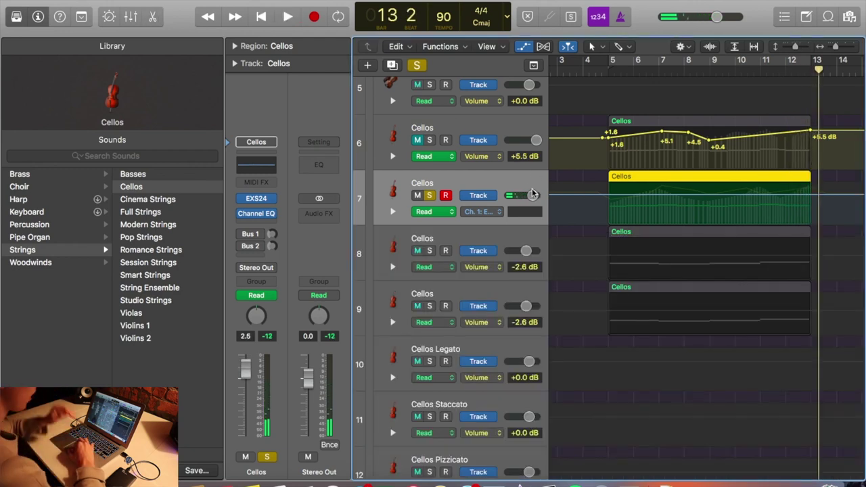
Reselect the Cellos region, pan the track slightly left, and play back from bar 5.
left_click(593, 178)
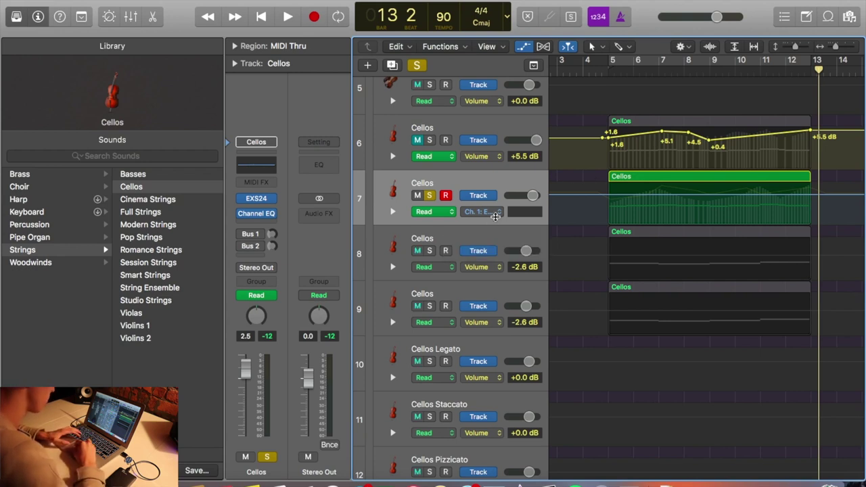
left_click(499, 191)
left_click(588, 179)
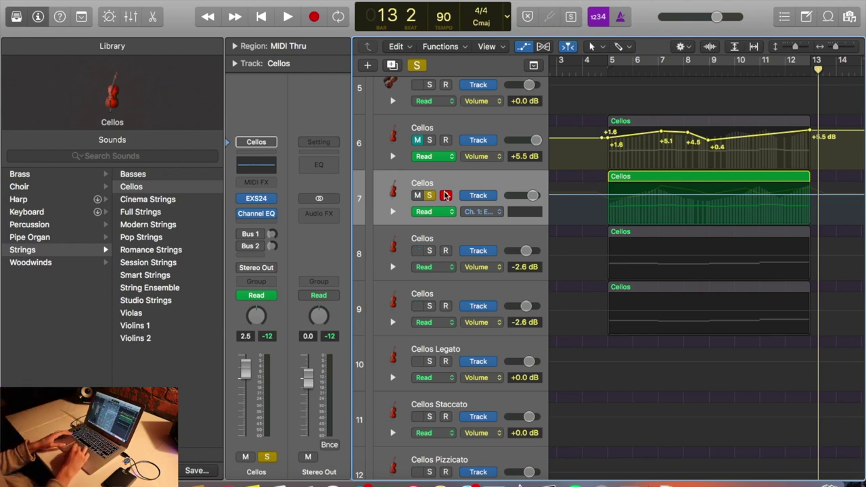
left_click_drag(255, 316, 256, 308)
double_click(607, 72)
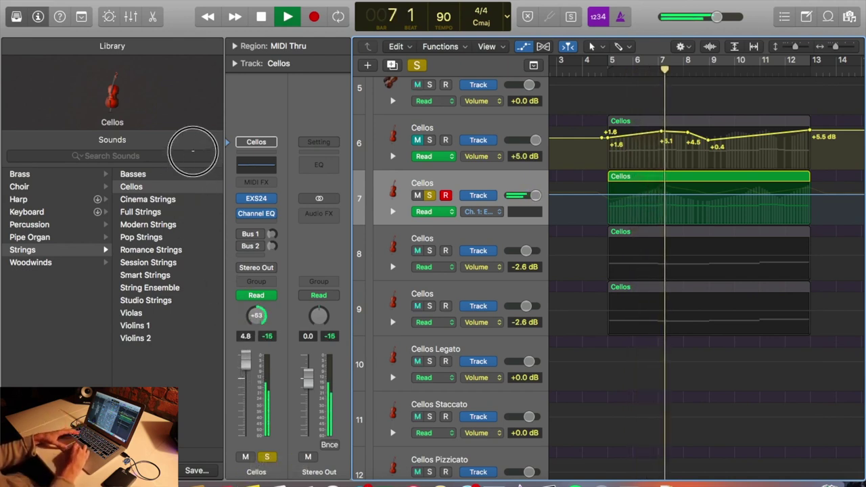
Lower the Cellos volume, stop playback, and set the Bus 1 and Bus 2 sends to No Send.
left_click_drag(247, 369, 252, 387)
key("space")
left_click(259, 314)
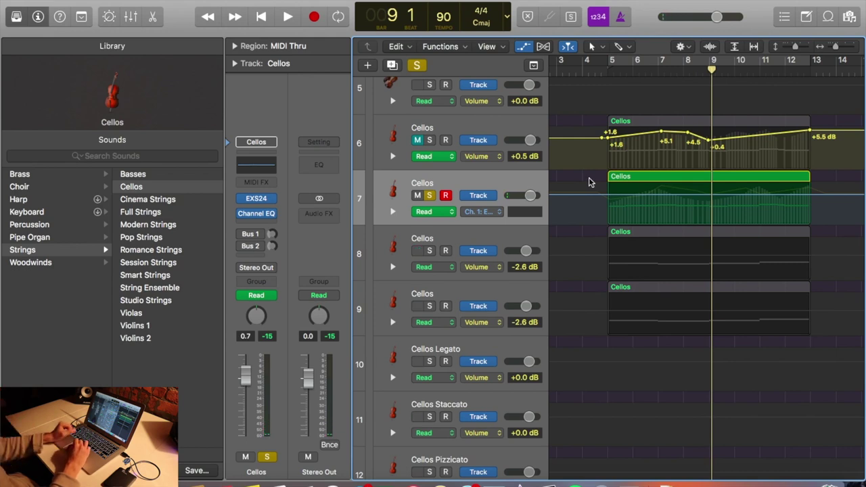
left_click(261, 234)
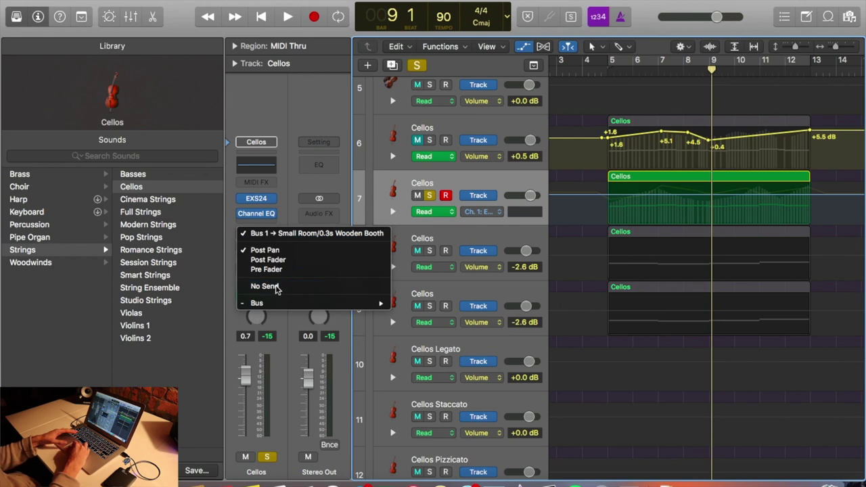
left_click(263, 248)
left_click(261, 245)
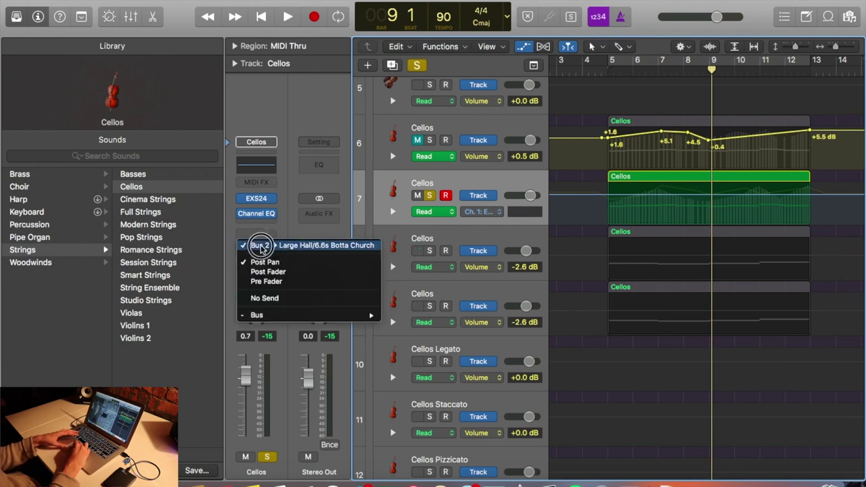
left_click(264, 298)
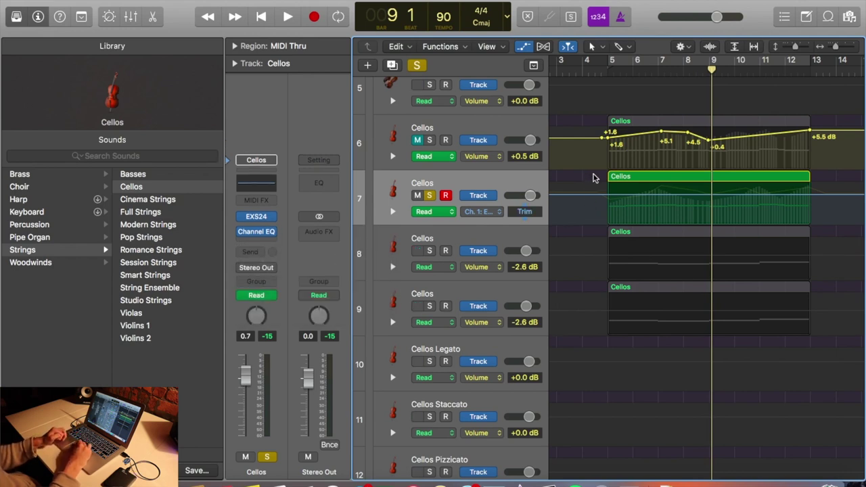
Insert a Space Designer reverb on the Cellos channel and adjust its reverb level.
left_click(258, 243)
mouse_move(311, 410)
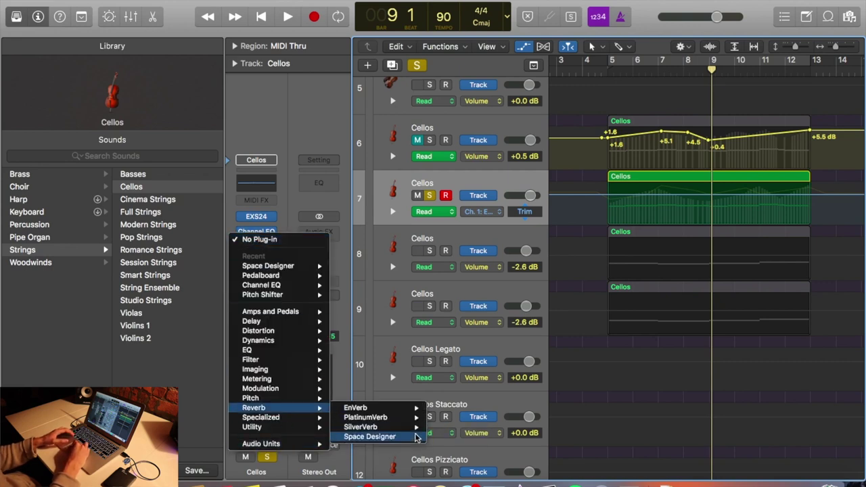
mouse_move(410, 438)
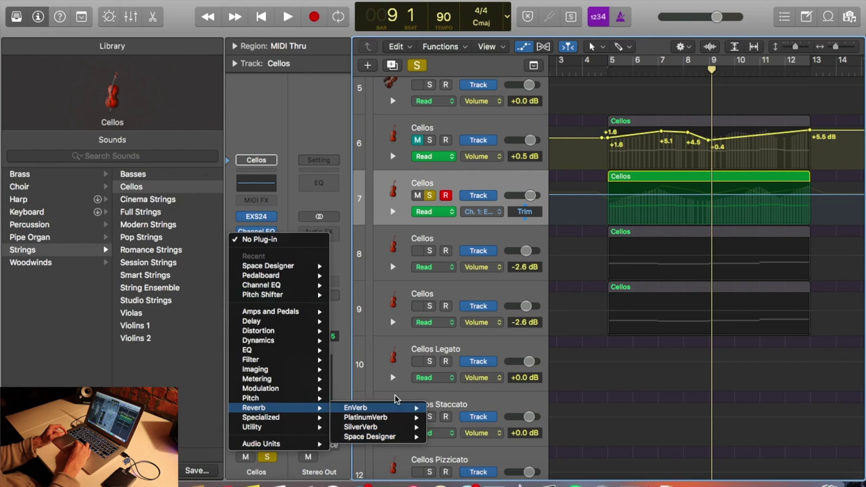
left_click(567, 333)
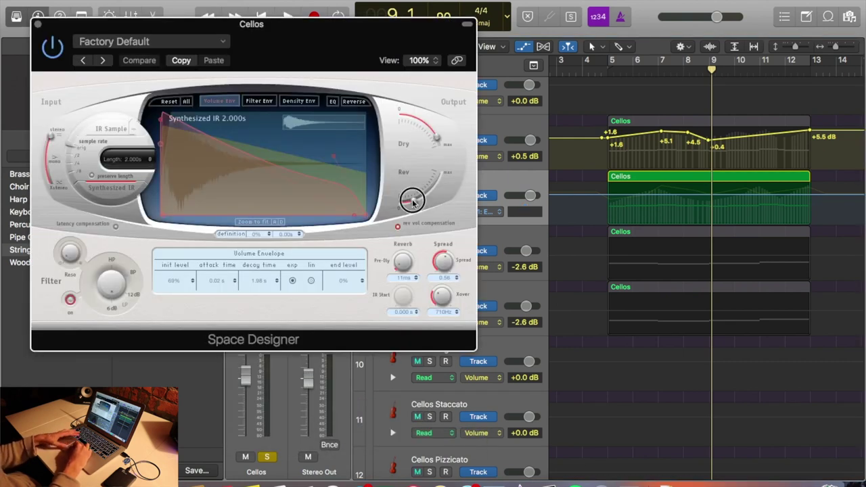
left_click_drag(410, 199, 425, 192)
Play from bar 5 while setting the Space Designer reverb level to about -24 dB, then close its window.
left_click(606, 73)
key("space")
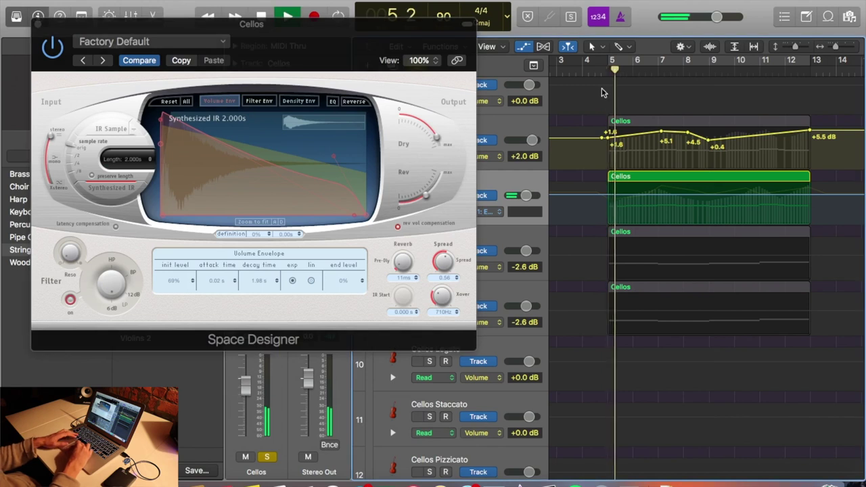
left_click_drag(425, 195, 440, 178)
left_click_drag(408, 212, 412, 199)
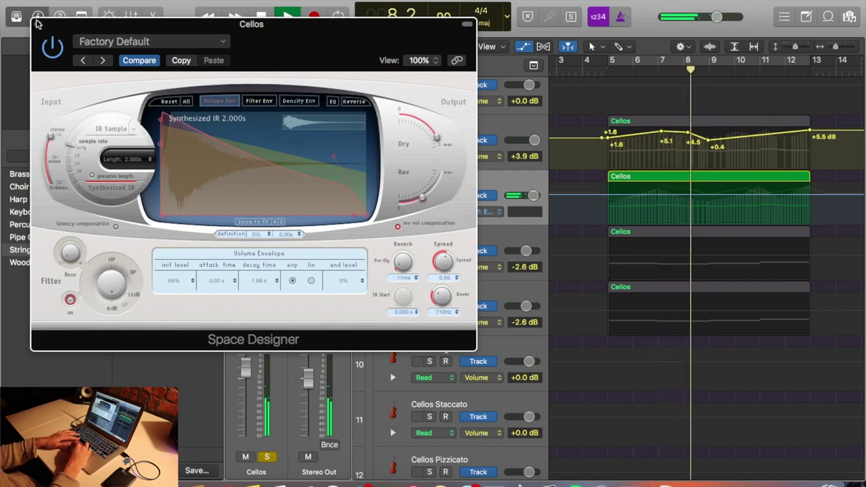
left_click(37, 23)
left_click(277, 233)
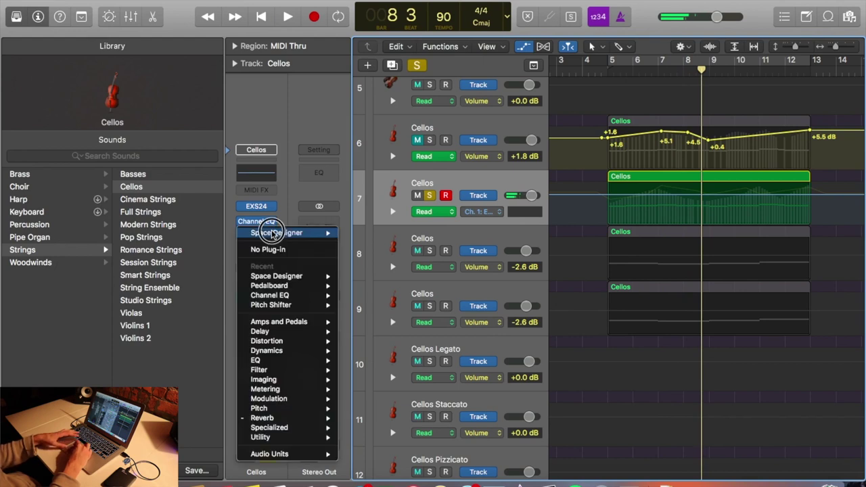
Remove the Space Designer plug-in from the Cellos channel.
left_click(275, 250)
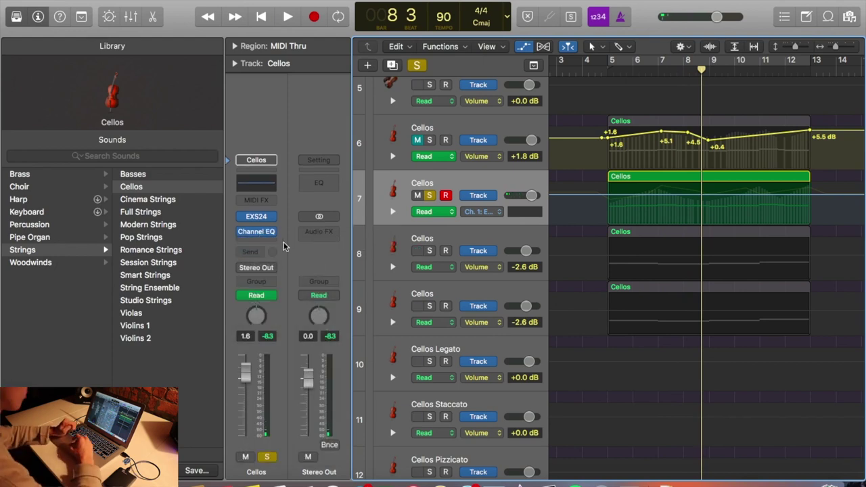
left_click(250, 253)
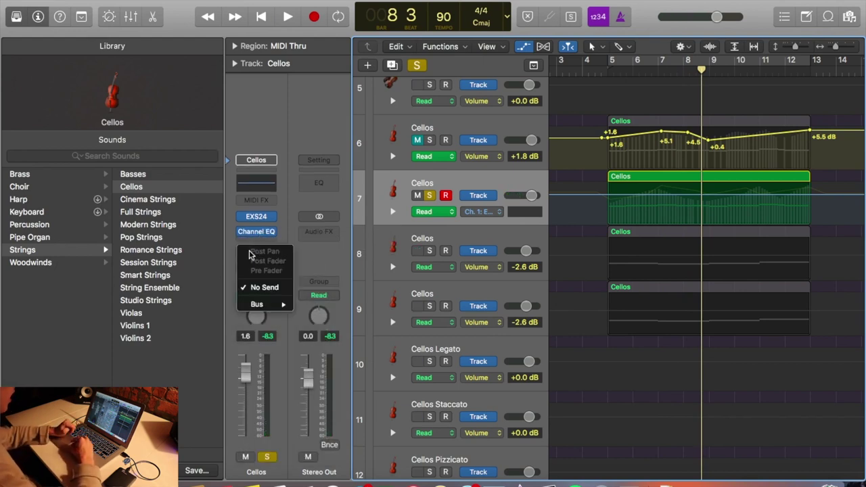
mouse_move(283, 308)
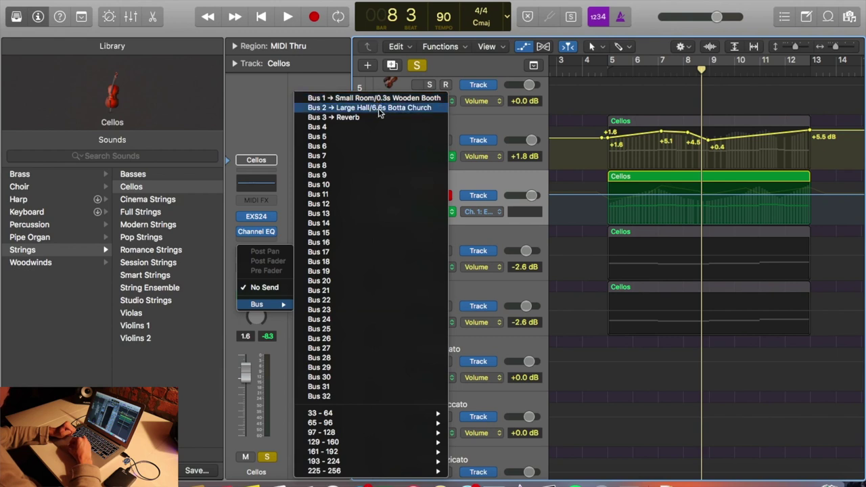
left_click(517, 174)
Select Cellos track 7 and add a send to the new Bus 4.
left_click(503, 235)
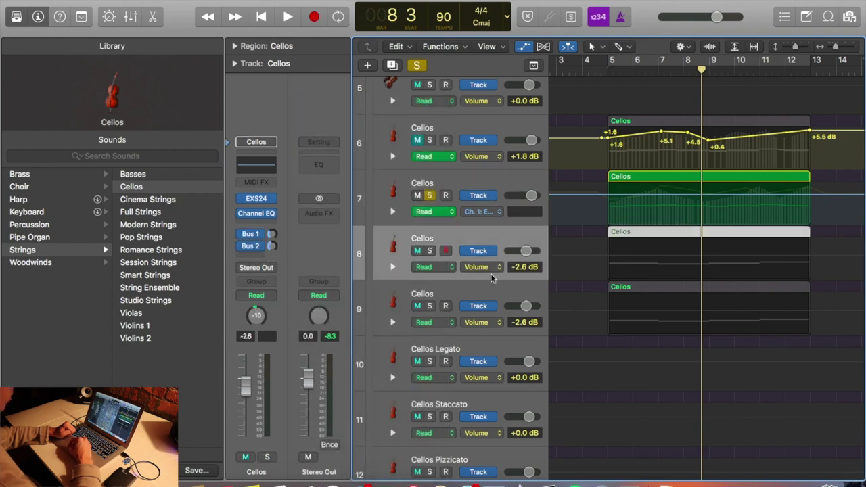
left_click(491, 287)
left_click(498, 235)
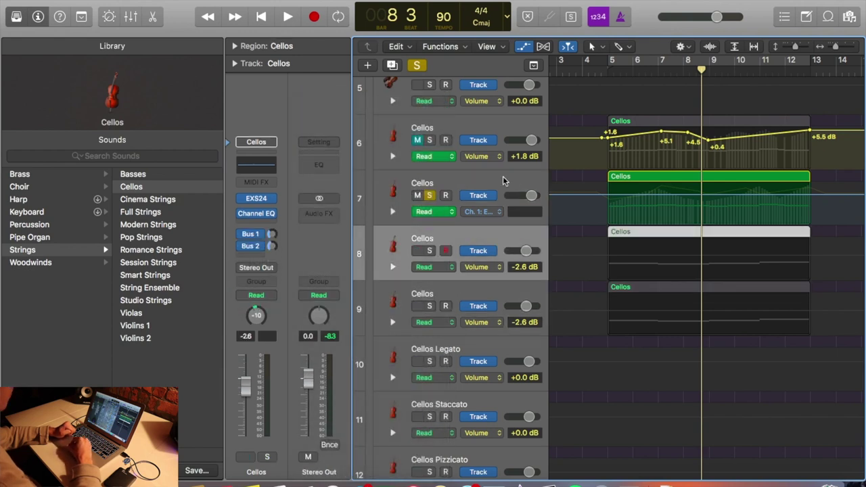
left_click(503, 177)
left_click(258, 252)
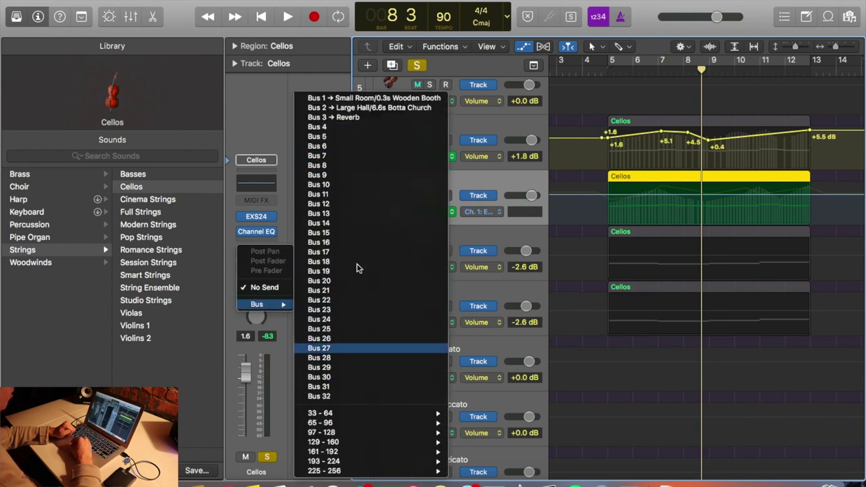
left_click(346, 128)
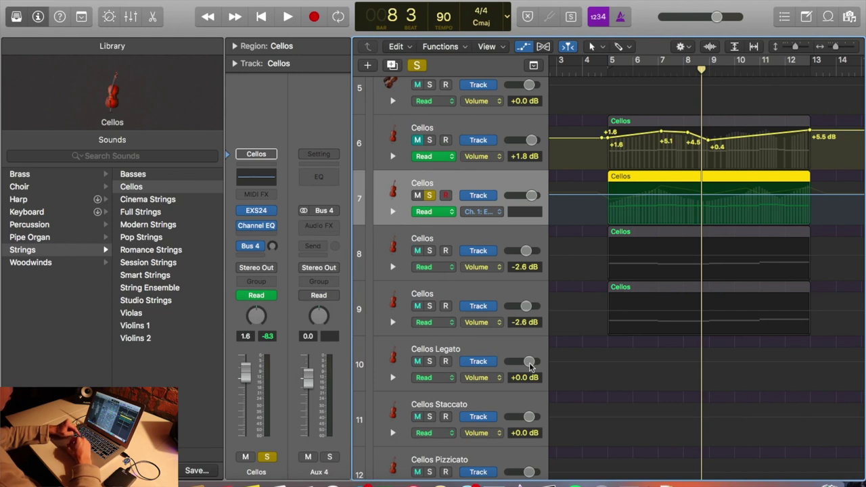
Show the mixer, hide the Library and Inspector, and scroll to the aux return strips.
key("x")
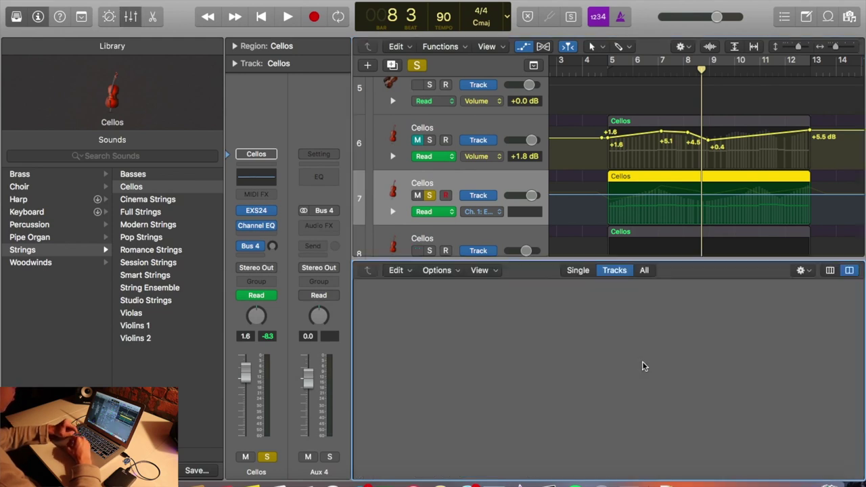
scroll(663, 385, "right", 10)
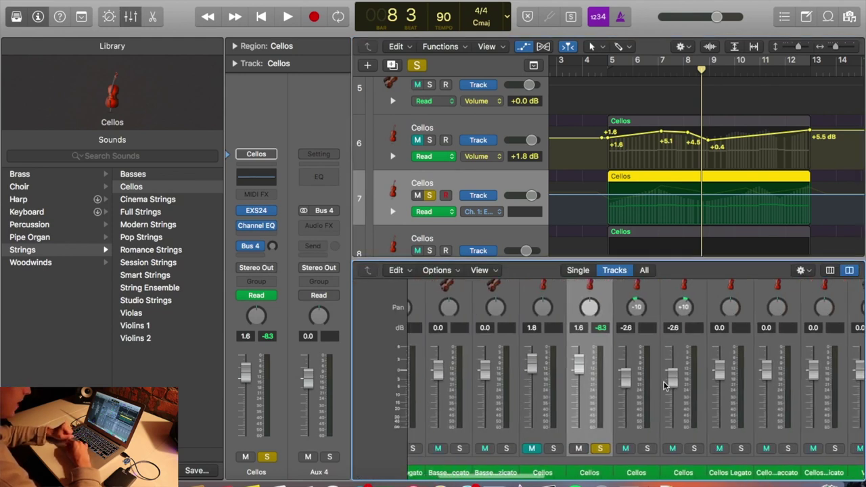
scroll(666, 342, "right", 2)
left_click_drag(663, 260, 663, 216)
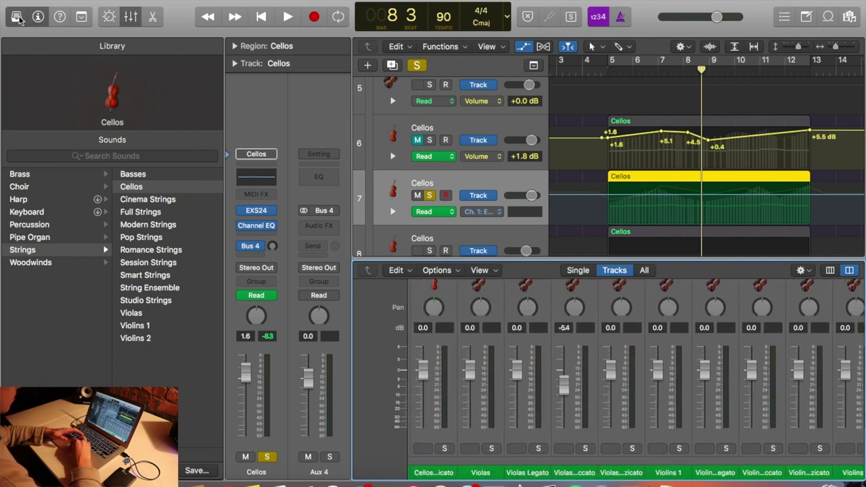
key("y")
left_click_drag(474, 248, 478, 144)
scroll(613, 312, "right", 15)
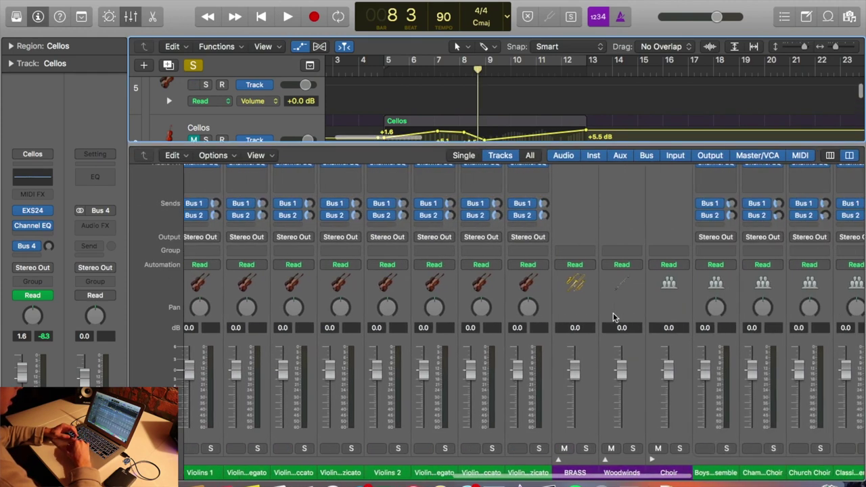
scroll(613, 313, "right", 3)
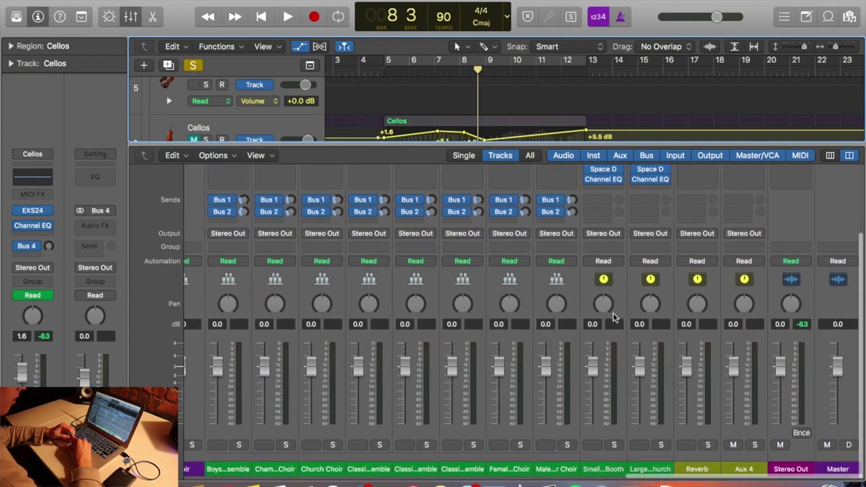
Rename the Aux 4 return channel to 'NEW Verb'.
left_click(605, 468)
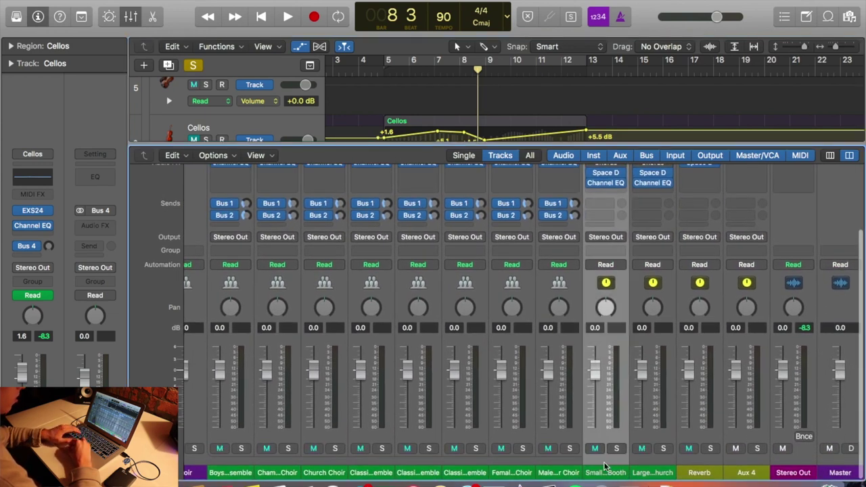
left_click(646, 469, "shift")
scroll(616, 271, "up", 4)
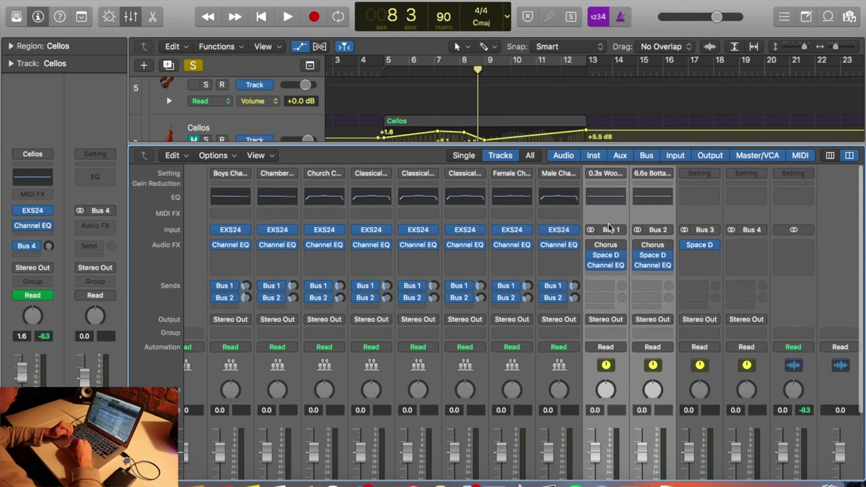
scroll(653, 293, "down", 4)
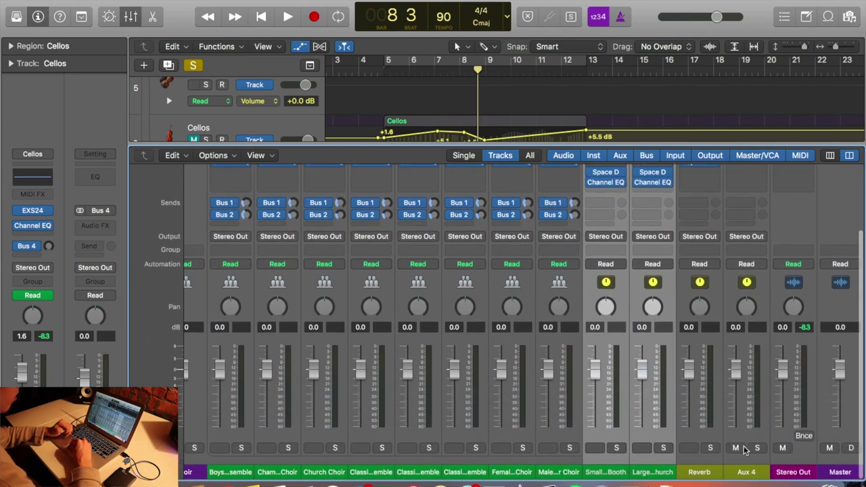
left_click(763, 323)
scroll(764, 281, "up", 3)
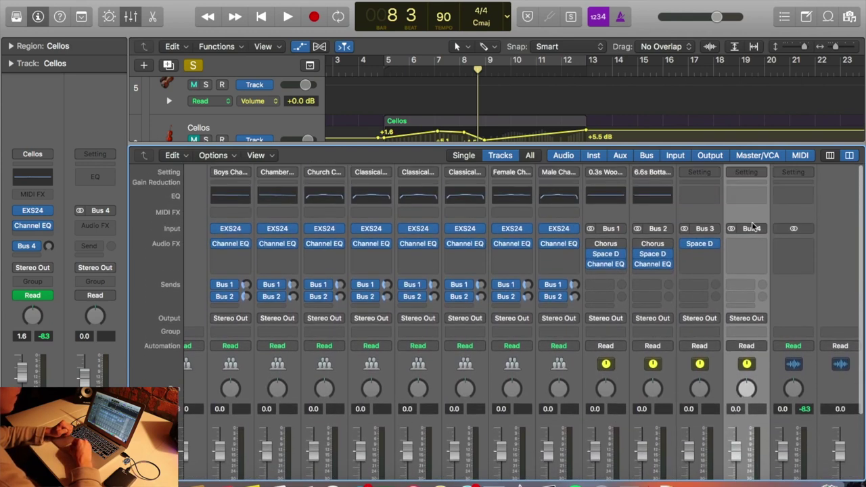
scroll(737, 300, "down", 3)
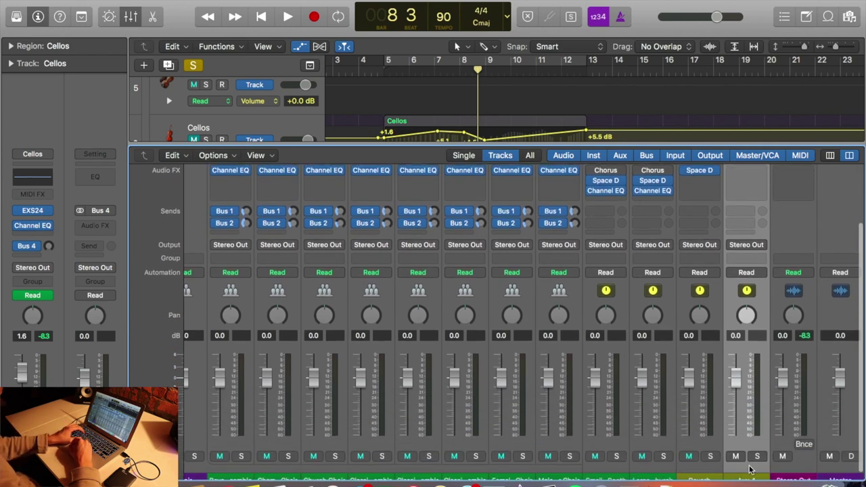
scroll(750, 469, "down", 1)
double_click(747, 472)
type("N")
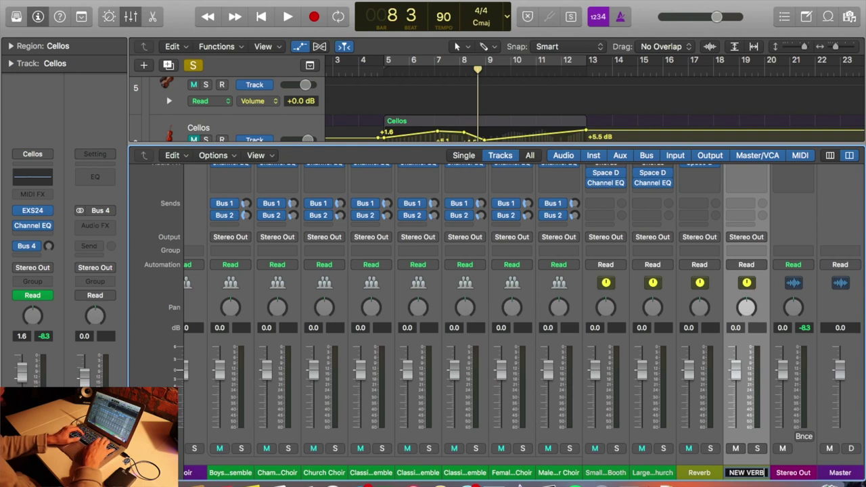
type("EW Ve")
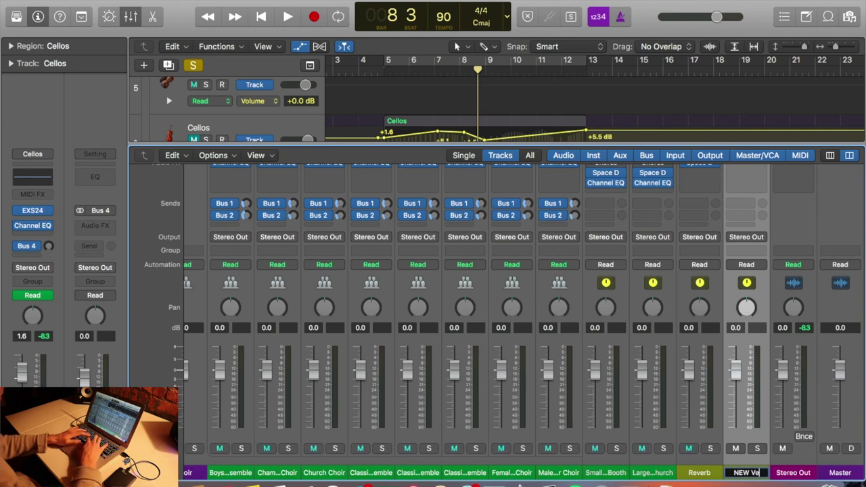
type("rb")
Confirm the 'NEW Verb' name and browse the Bus 4 aux's Audio FX plug-in list.
key("Return")
scroll(745, 304, "up", 3)
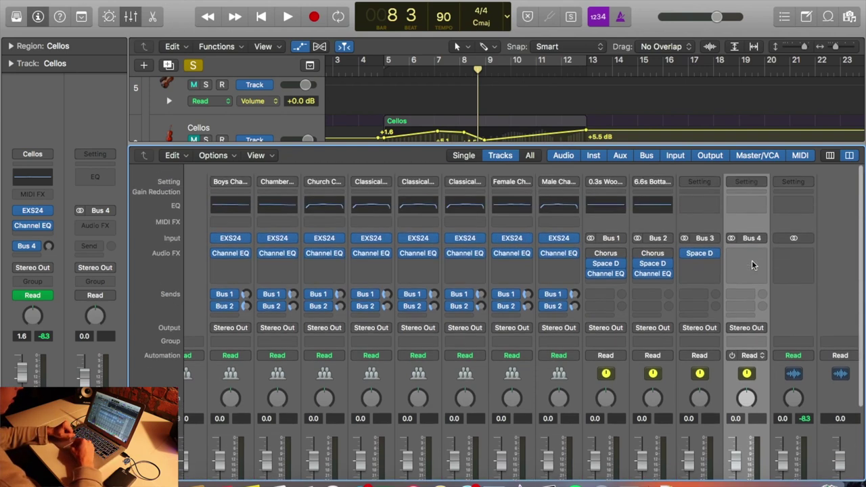
left_click(751, 245)
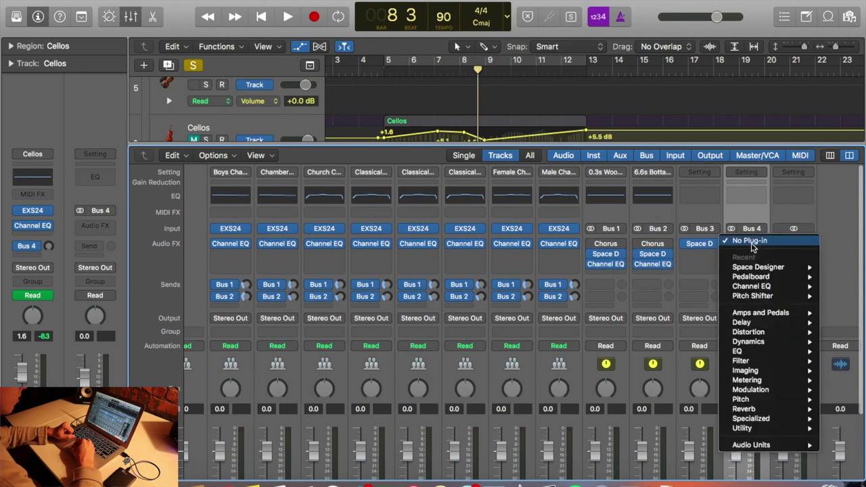
left_click(755, 207)
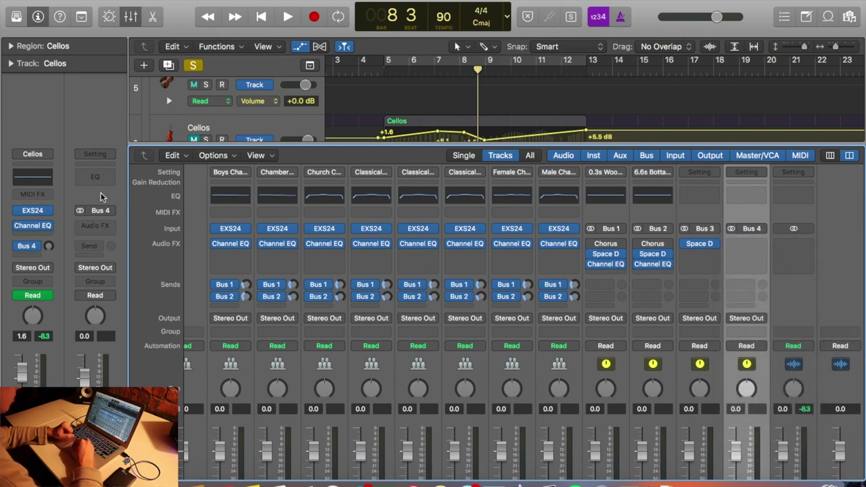
left_click(748, 245)
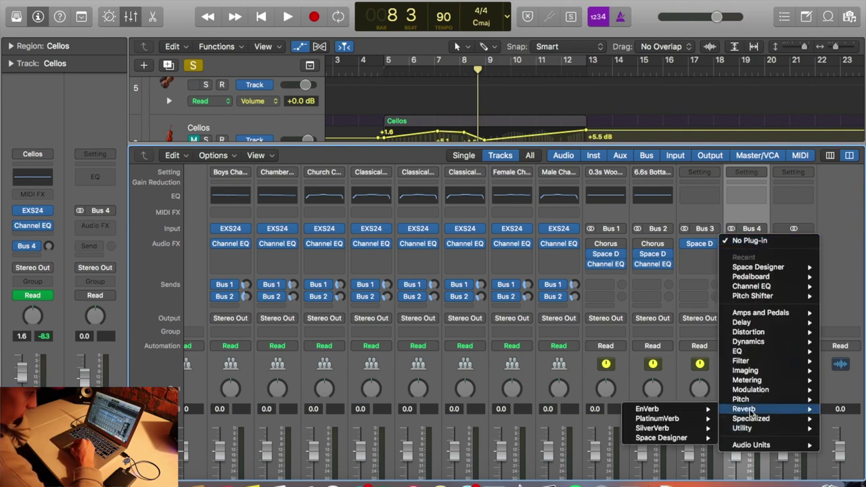
left_click(767, 242)
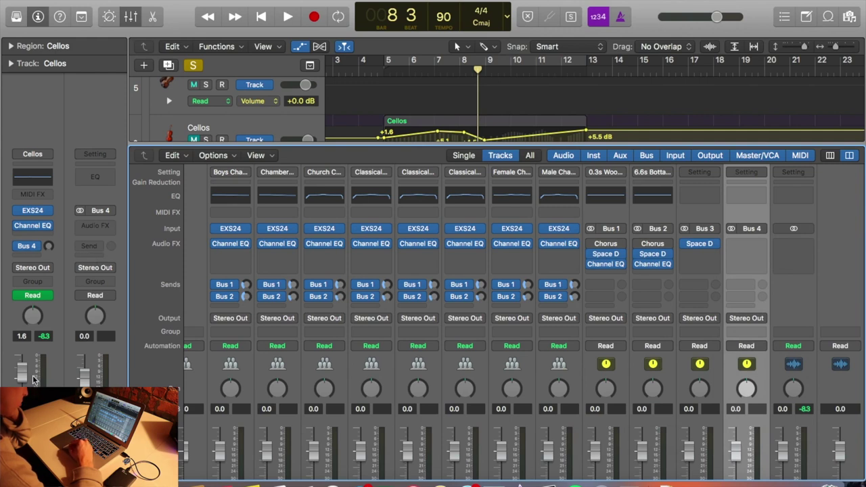
Insert a stereo Space Designer reverb on the Bus 4 aux channel.
left_click(104, 225)
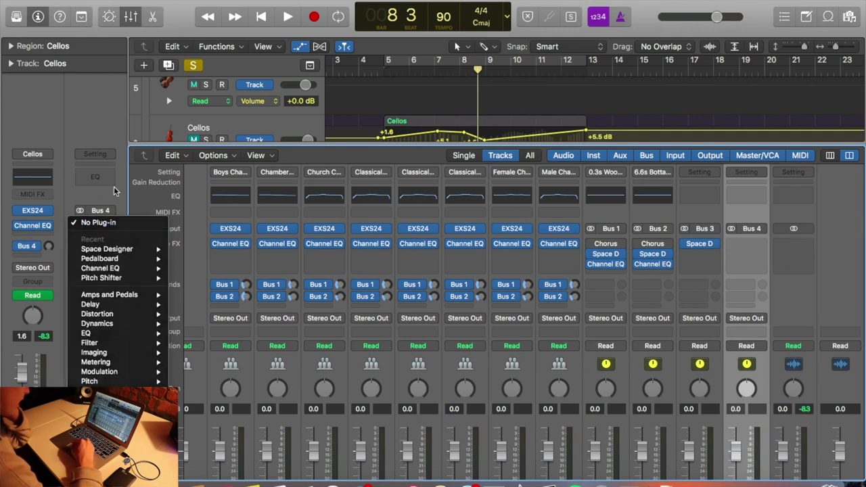
left_click(102, 225)
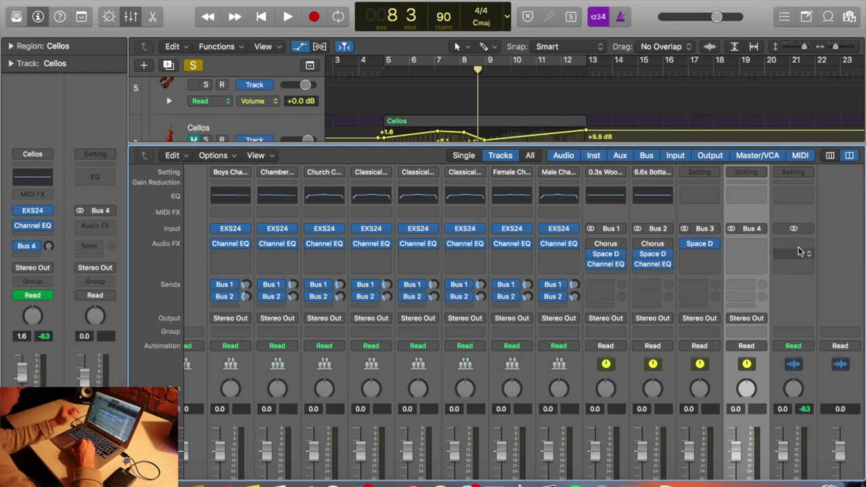
left_click(744, 244)
mouse_move(759, 409)
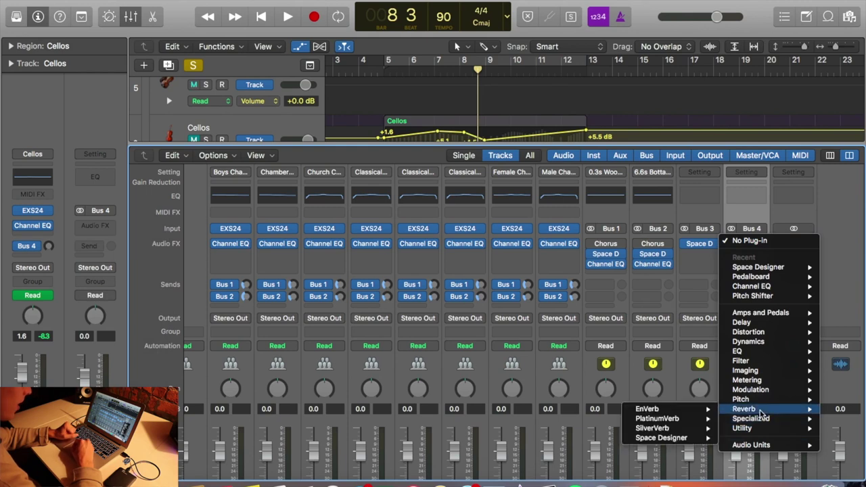
mouse_move(665, 440)
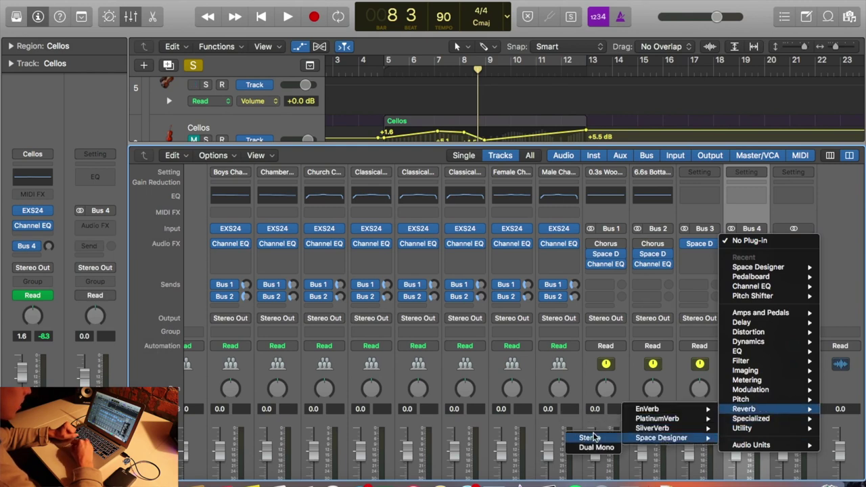
left_click(590, 438)
Load the Medium Spaces > Rooms > 1.5s String Chamber preset in Space Designer.
left_click_drag(267, 42, 431, 54)
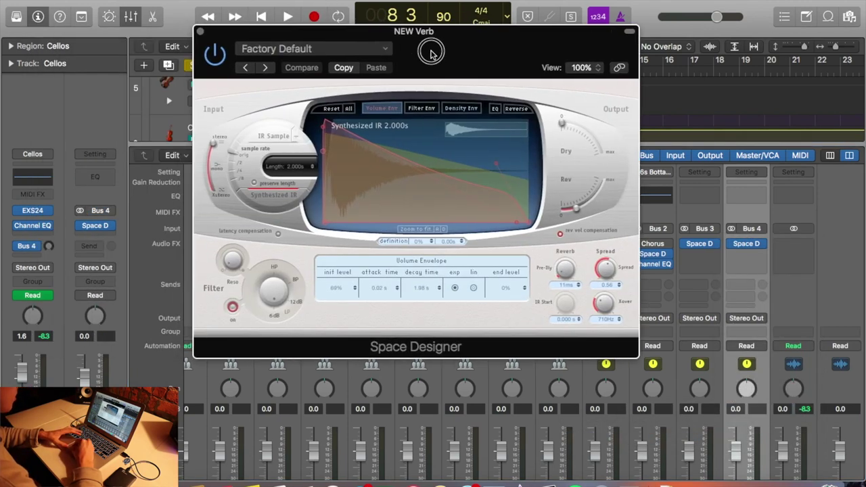
left_click(354, 48)
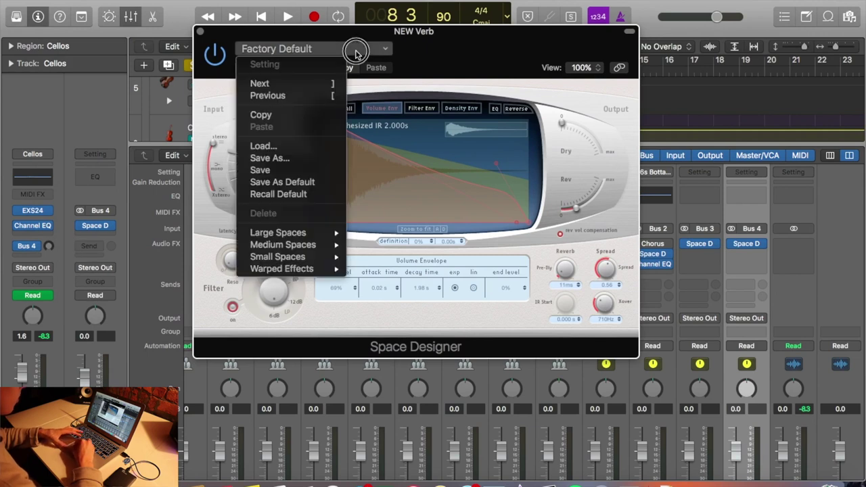
mouse_move(338, 248)
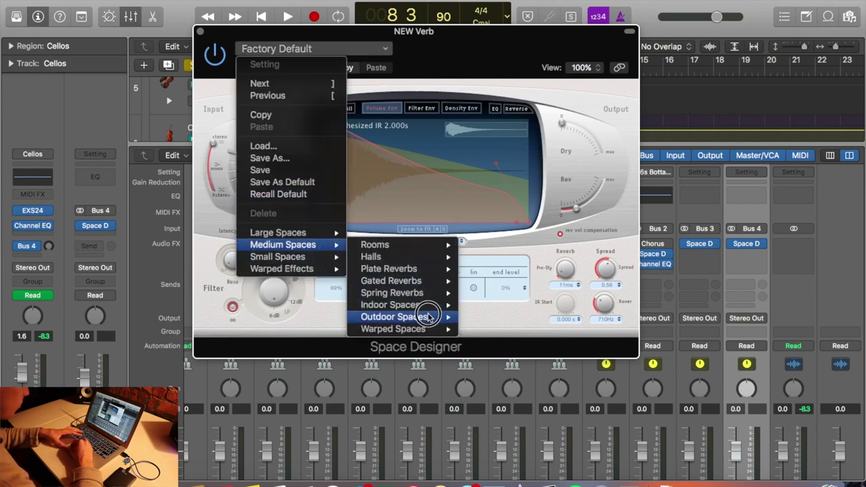
mouse_move(426, 268)
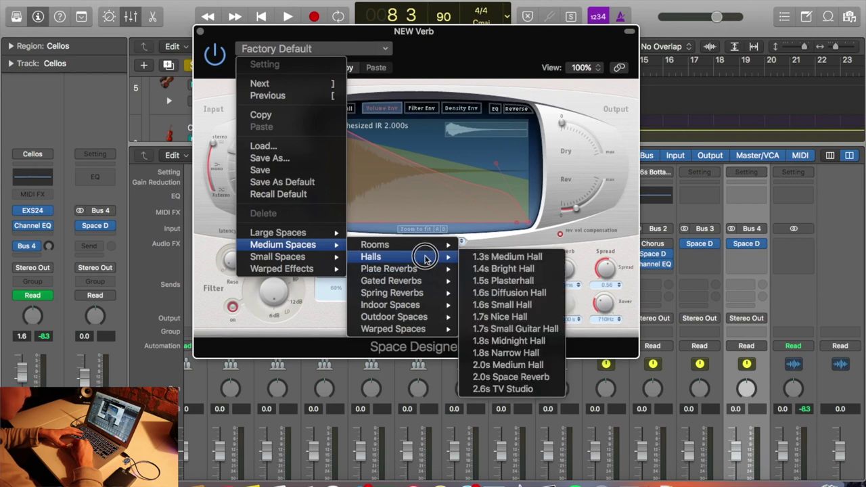
mouse_move(392, 271)
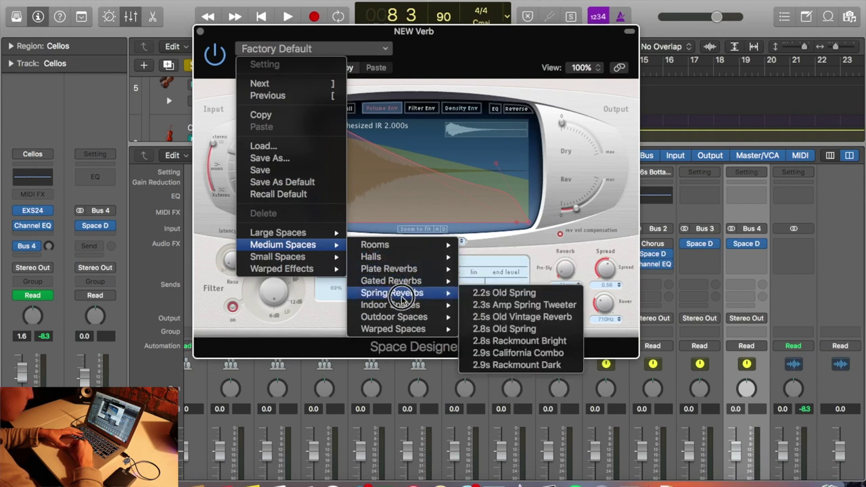
mouse_move(404, 308)
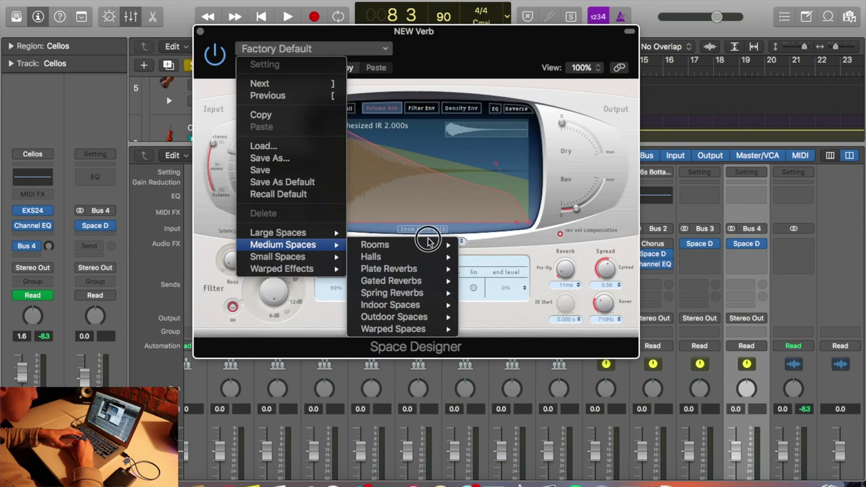
mouse_move(427, 244)
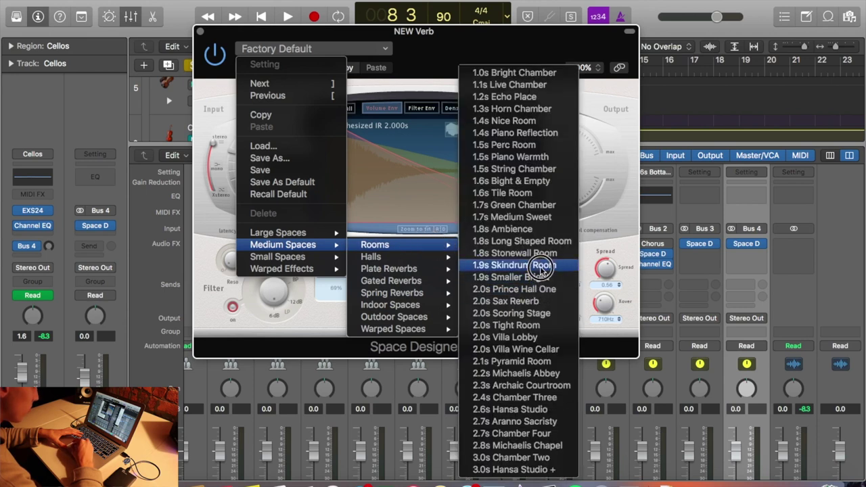
left_click(539, 170)
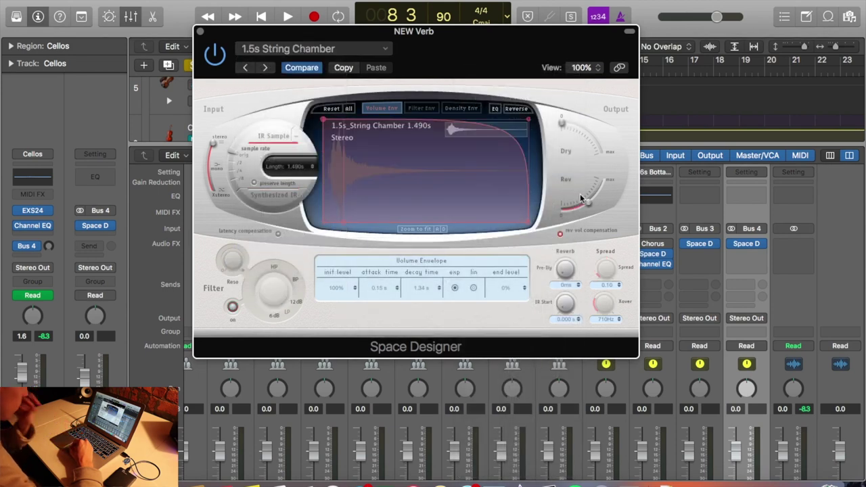
Raise the reverb output level, leave the dry signal at zero, and close Space Designer.
left_click_drag(597, 195, 602, 176)
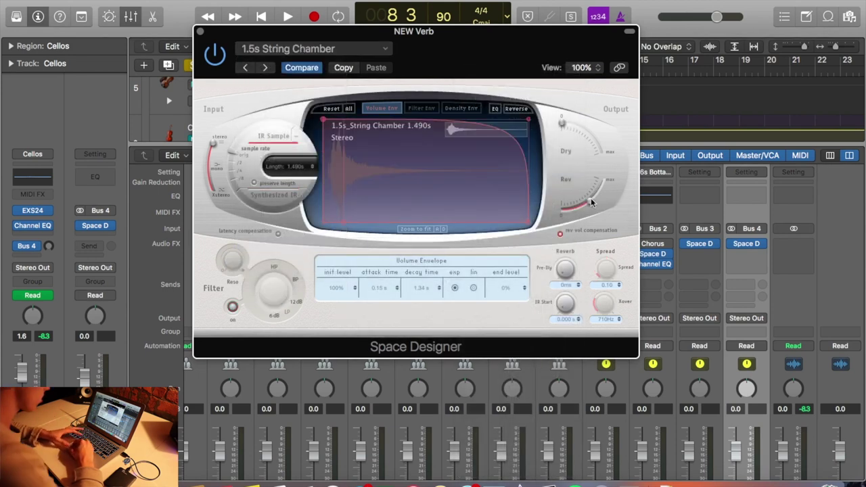
left_click_drag(569, 127, 617, 176)
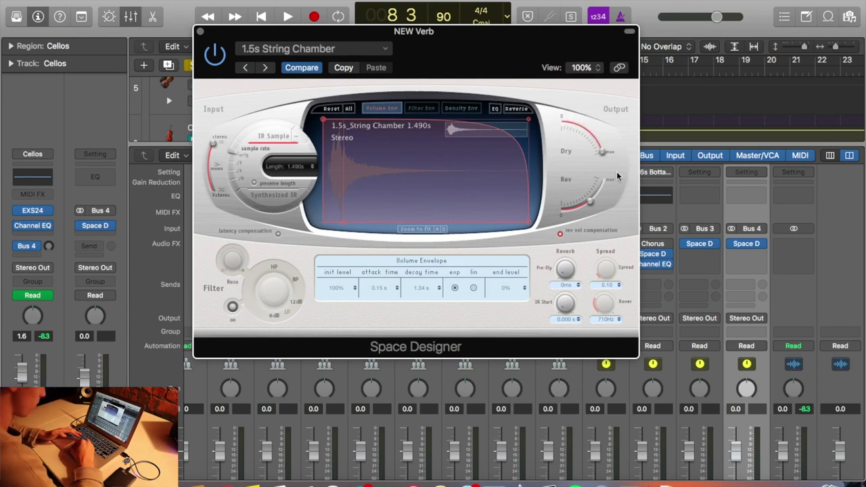
left_click_drag(576, 108, 552, 97)
left_click(588, 210)
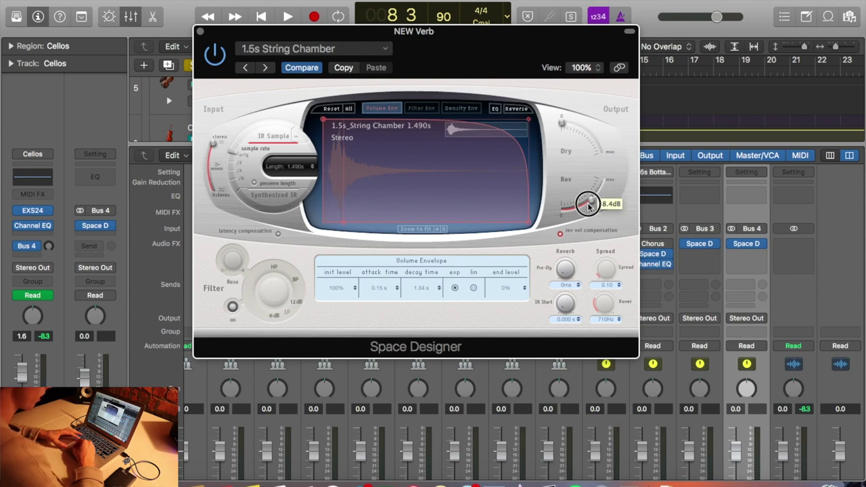
left_click_drag(591, 206, 593, 203)
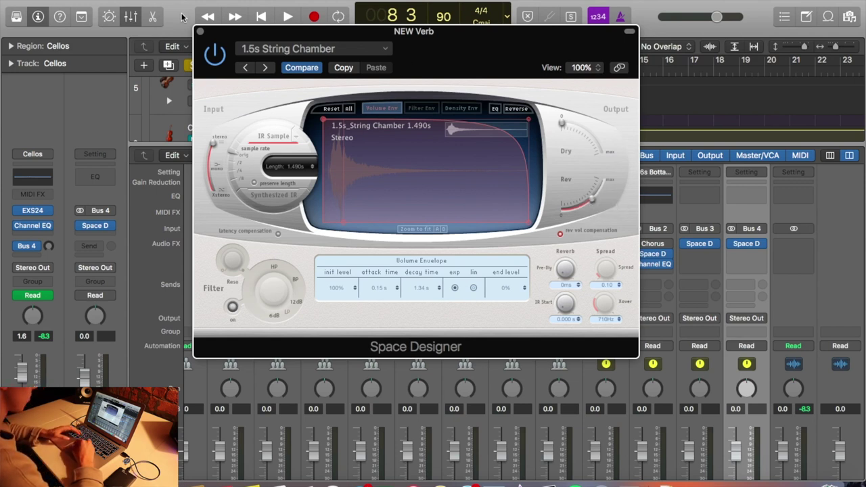
left_click(201, 33)
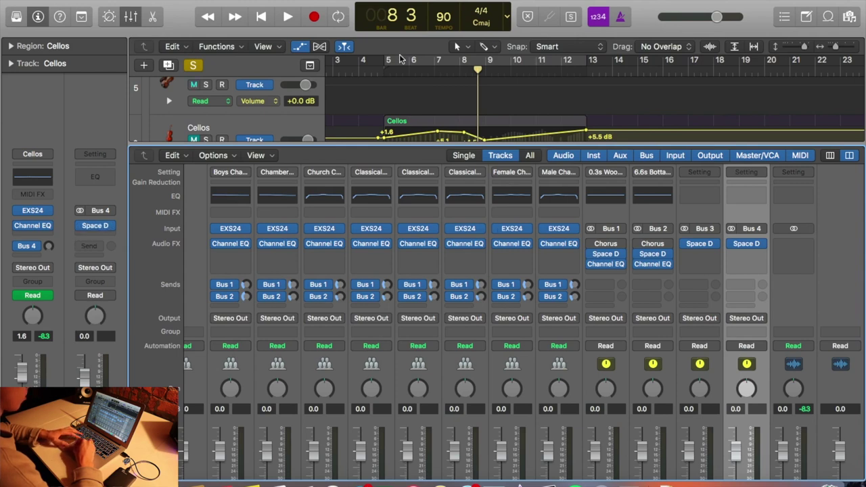
Cycle the Cellos region over bars 5–12 and start playback.
scroll(297, 98, "down", 1)
left_click(296, 99)
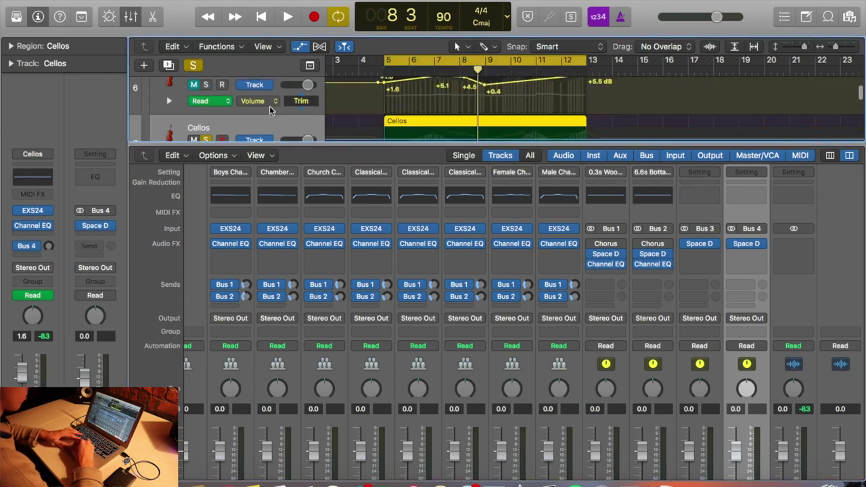
key("u")
key("space")
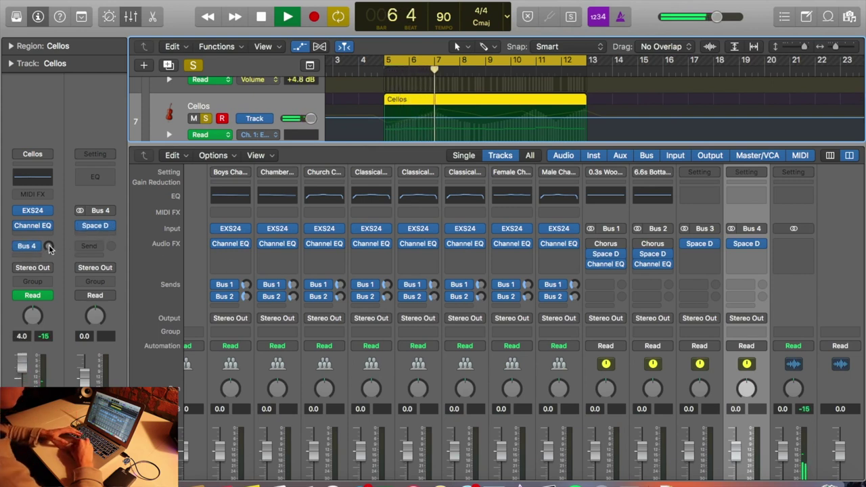
Set the Cellos Bus 4 send to about -0.7 dB and reopen the NEW Verb Space Designer.
left_click_drag(49, 247, 47, 237)
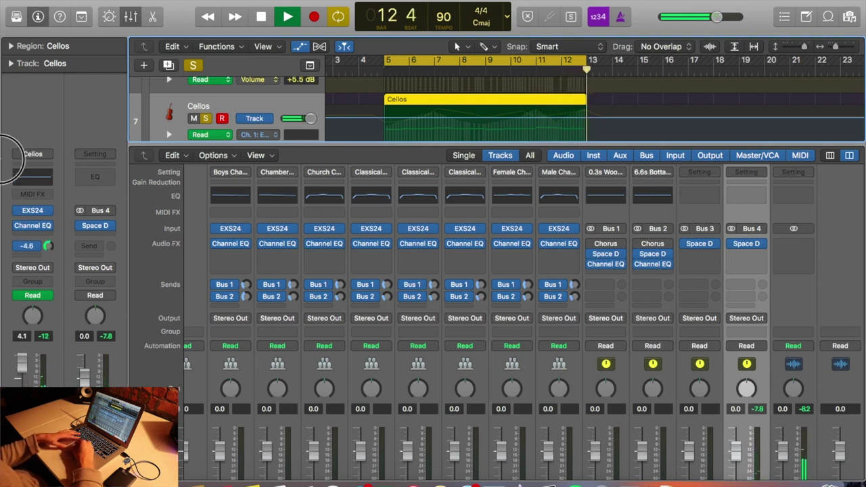
key("space")
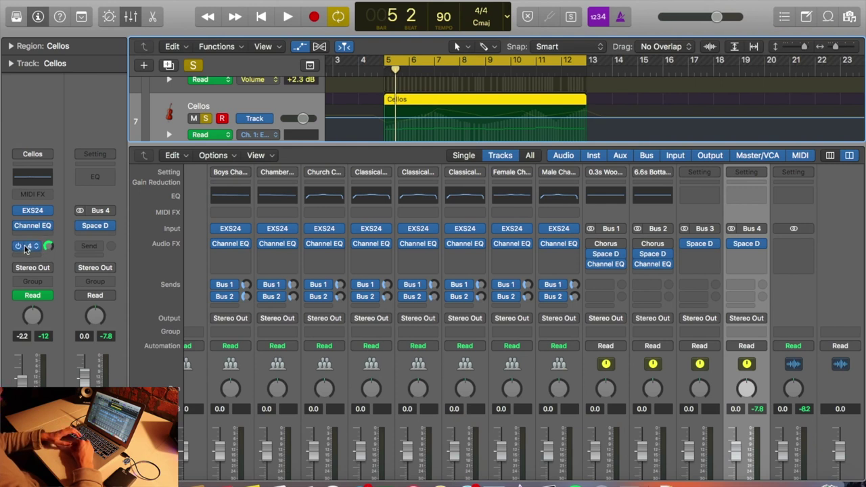
mouse_move(46, 227)
left_click_drag(52, 247, 34, 246)
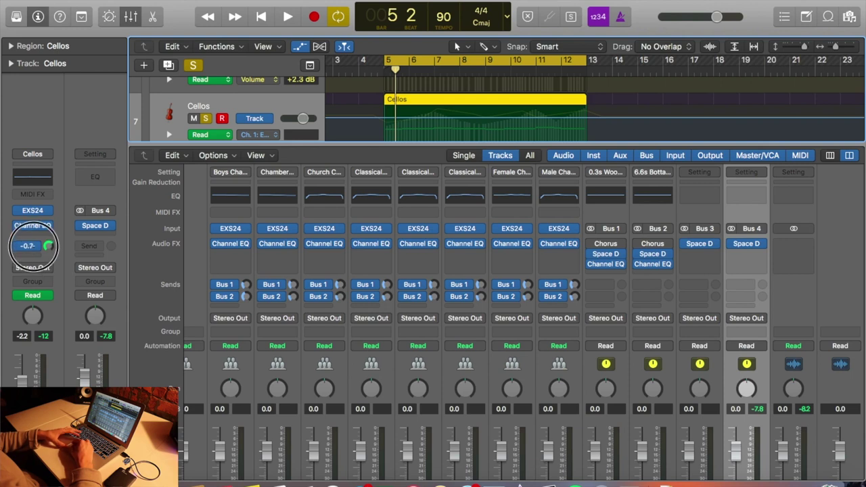
left_click(747, 245)
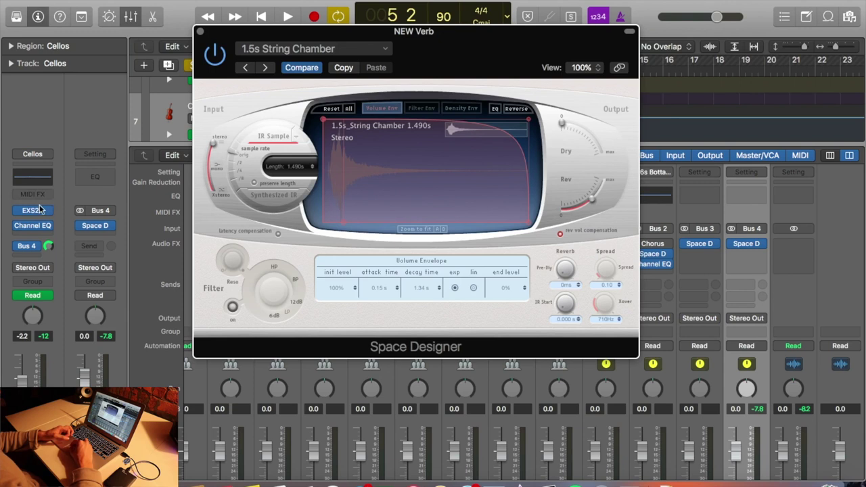
Turn the Space Designer output up, raise the Cellos Bus 4 send to +6.0, and close the window.
left_click(32, 235)
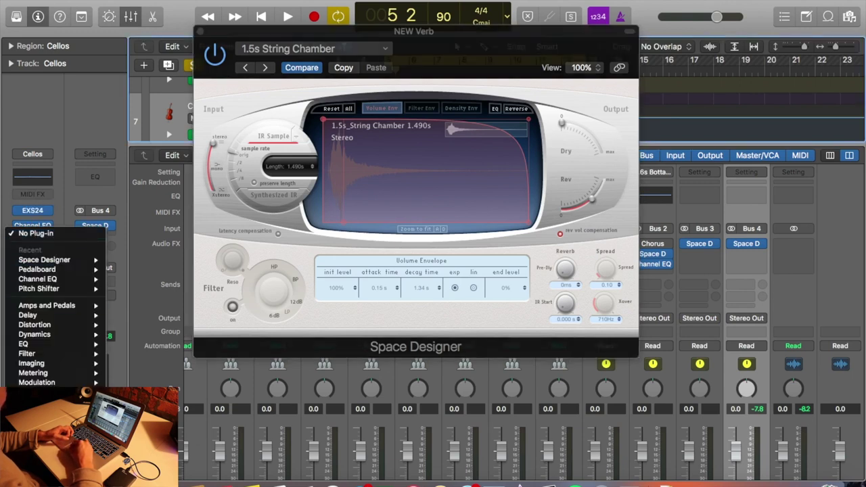
left_click(526, 74)
left_click_drag(607, 194, 613, 159)
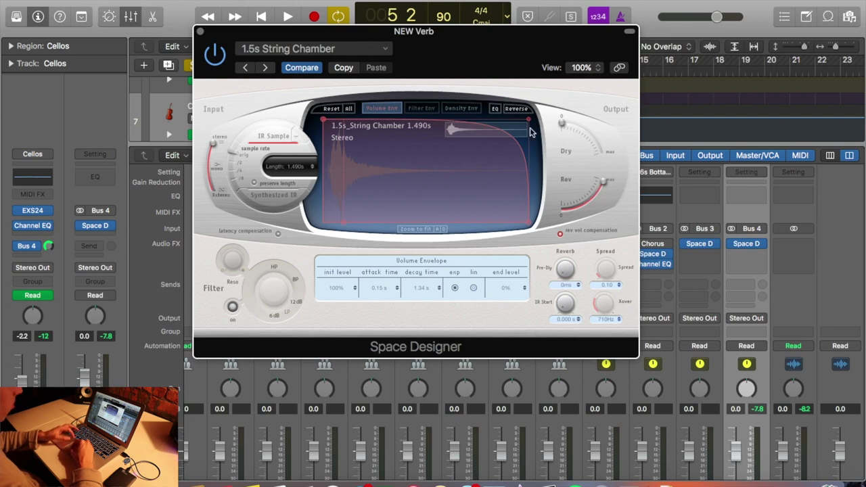
left_click_drag(49, 245, 69, 43)
left_click(198, 32)
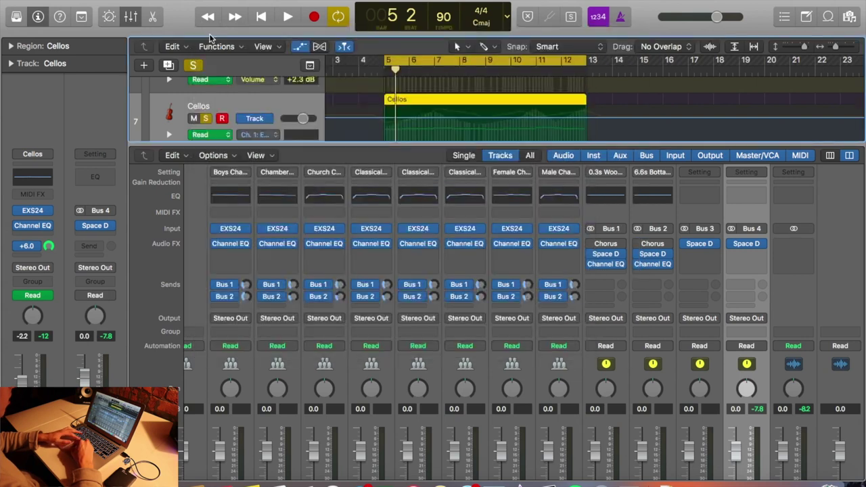
Play the passage and rebalance the Cellos Bus 4 send to around -6.6 dB.
key("space")
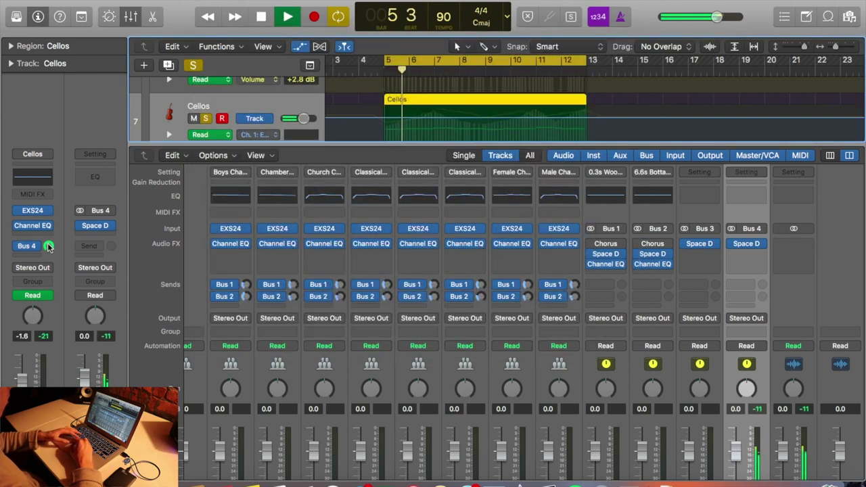
key("space")
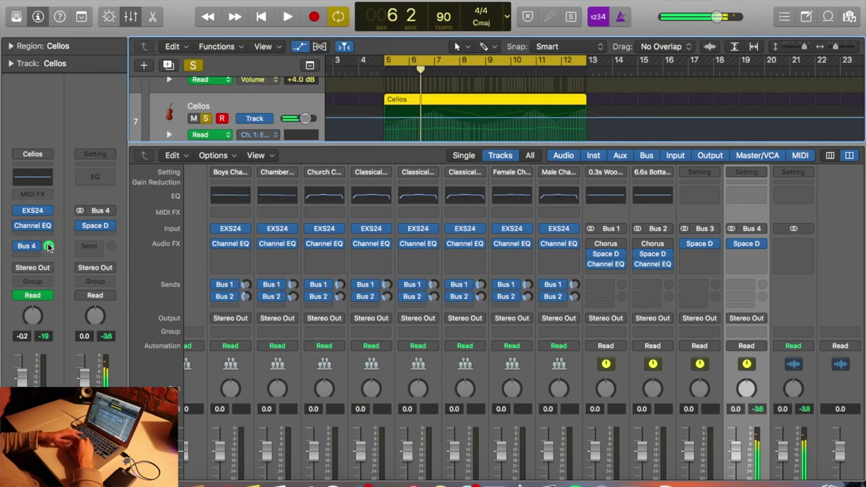
left_click_drag(48, 243, 51, 351)
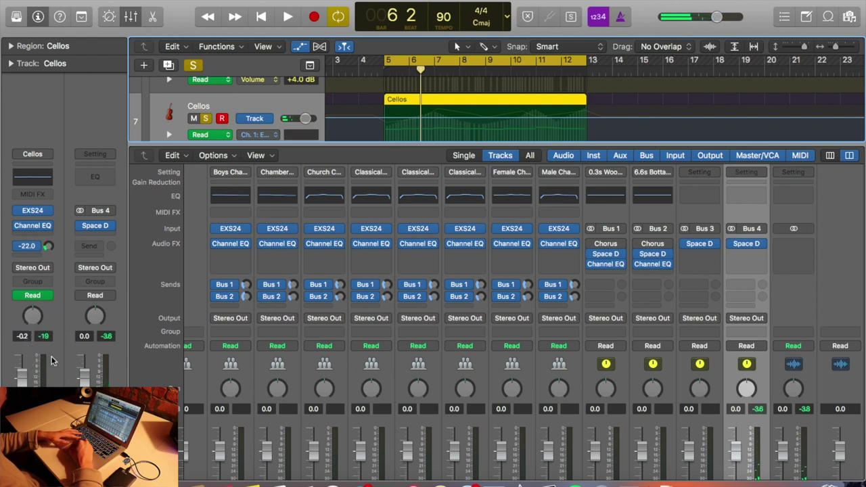
key("space")
left_click_drag(47, 249, 37, 198)
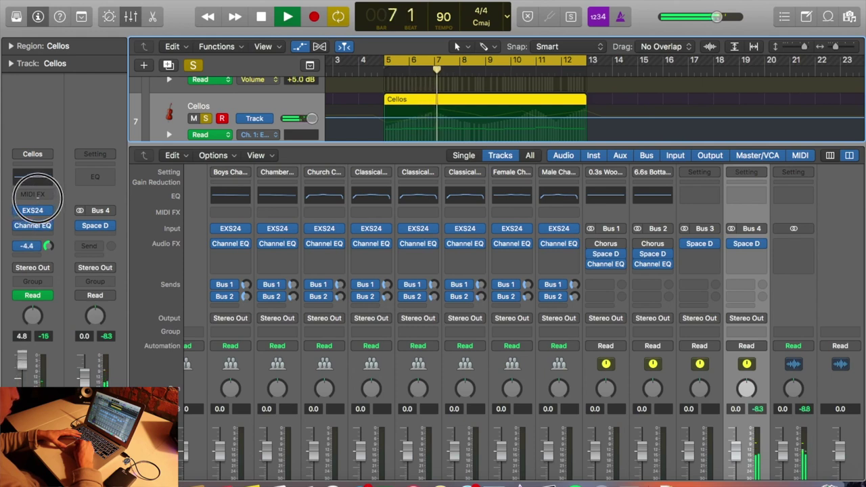
mouse_move(36, 201)
left_mouse_down()
mouse_move(27, 121)
mouse_move(30, 218)
mouse_move(29, 208)
left_mouse_up()
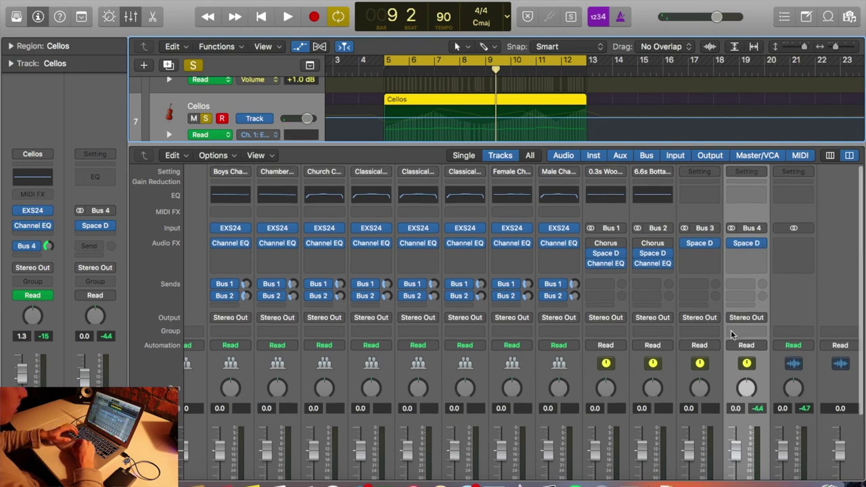
Remove the Cellos track's Bus 4 send and hide the mixer.
scroll(751, 393, "down", 5)
right_click(744, 441)
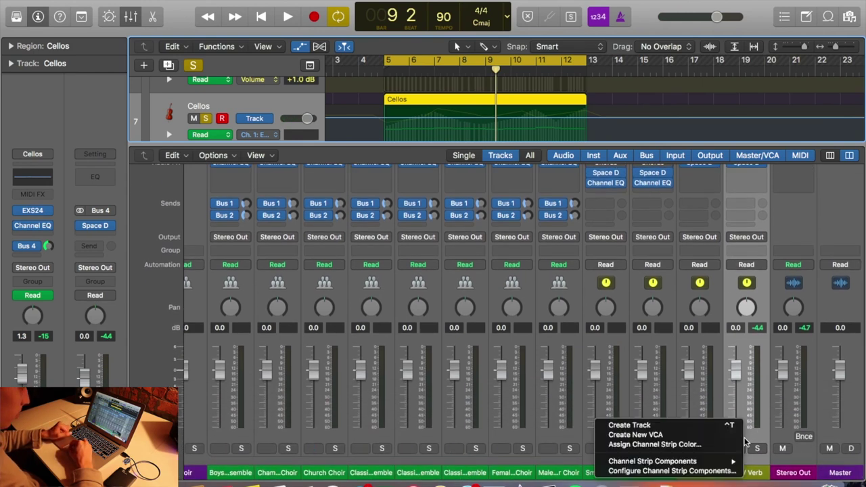
left_click(751, 439)
scroll(677, 305, "up", 5)
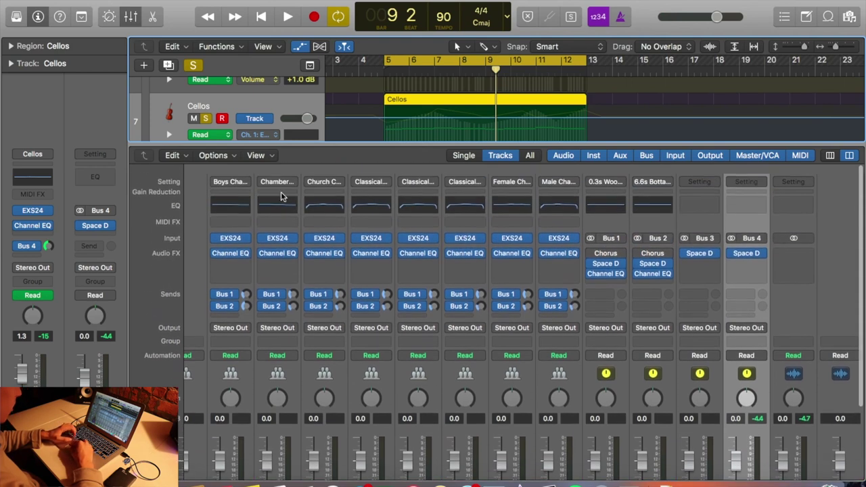
left_click(37, 247)
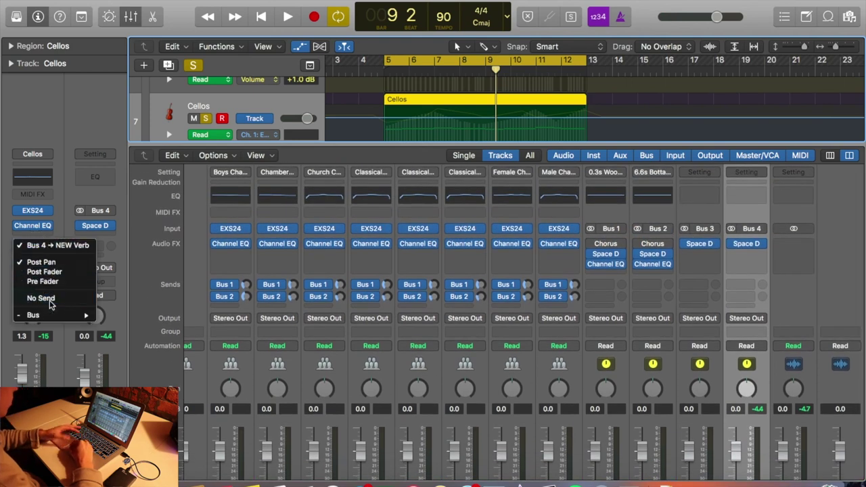
left_click(41, 246)
key("p")
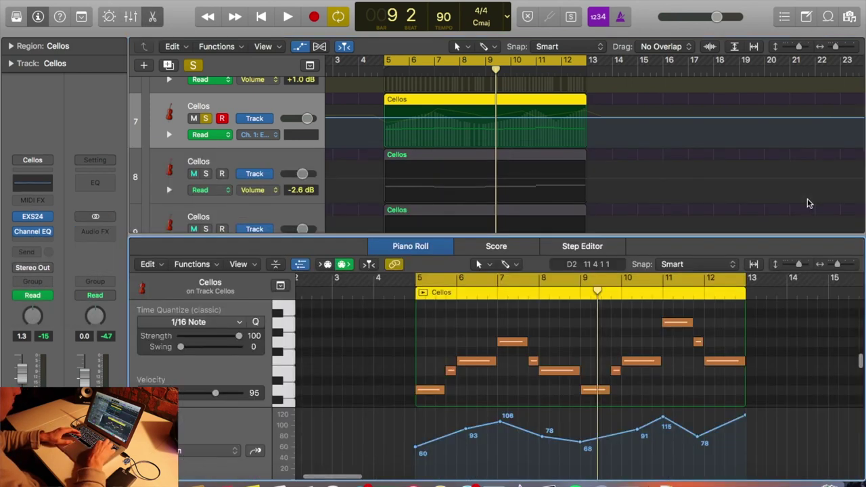
key("p")
Add Cellos sends to Bus 1 small-room and Bus 2 large-hall reverbs.
scroll(599, 171, "up", 2)
scroll(599, 171, "up", 2)
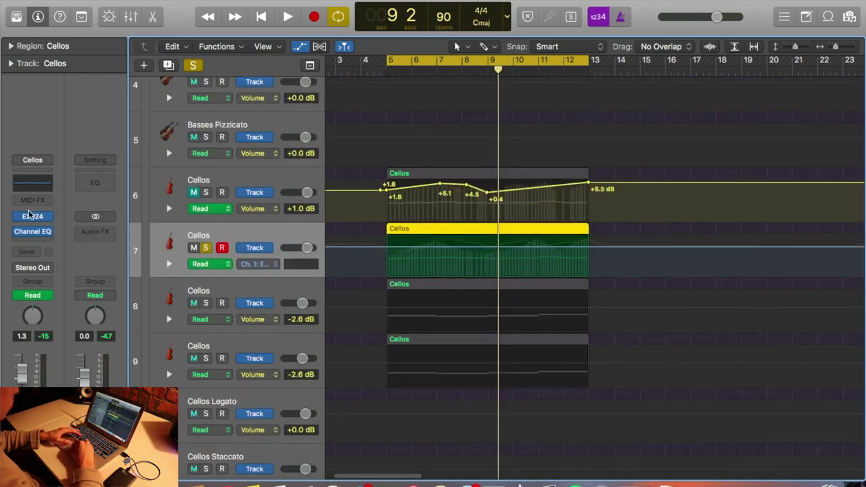
left_click(38, 252)
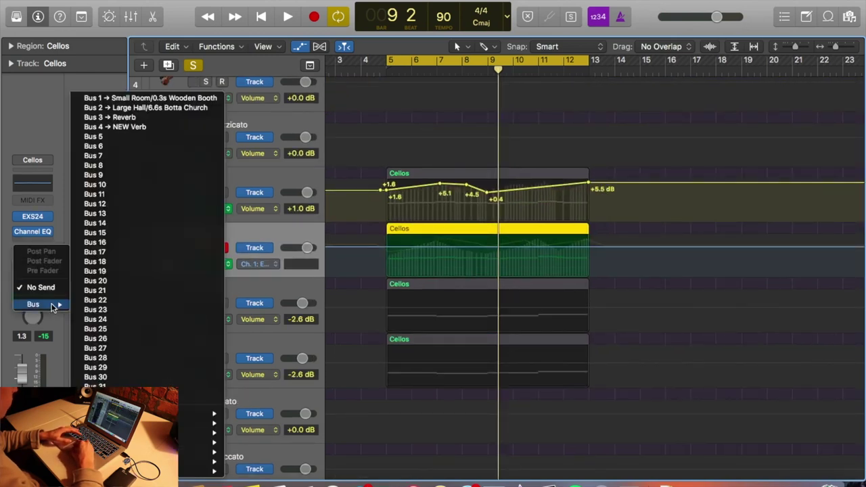
left_click(56, 277)
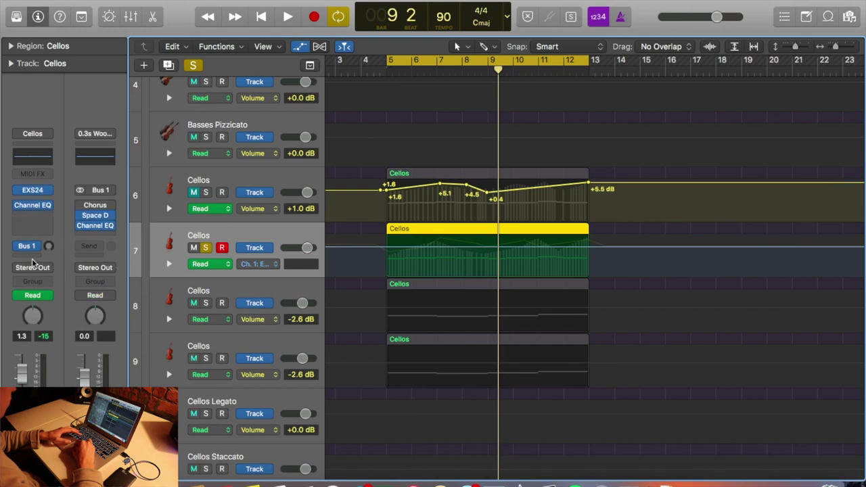
left_click(30, 250)
mouse_move(60, 315)
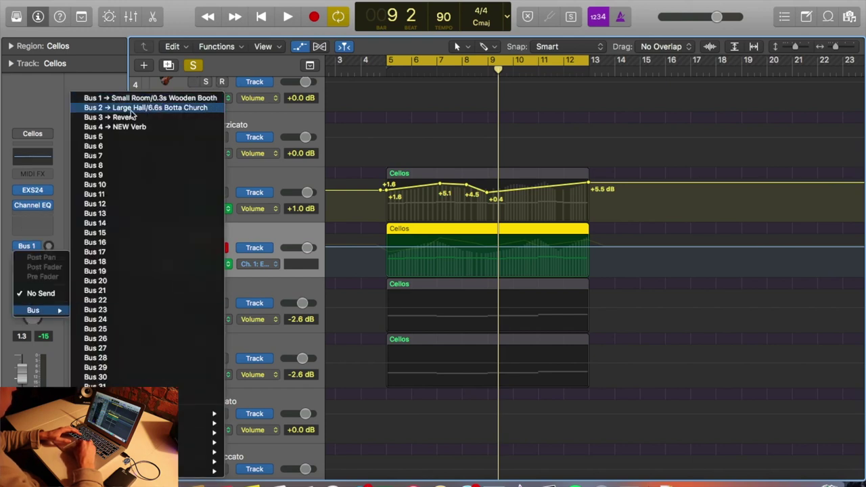
left_click(174, 112)
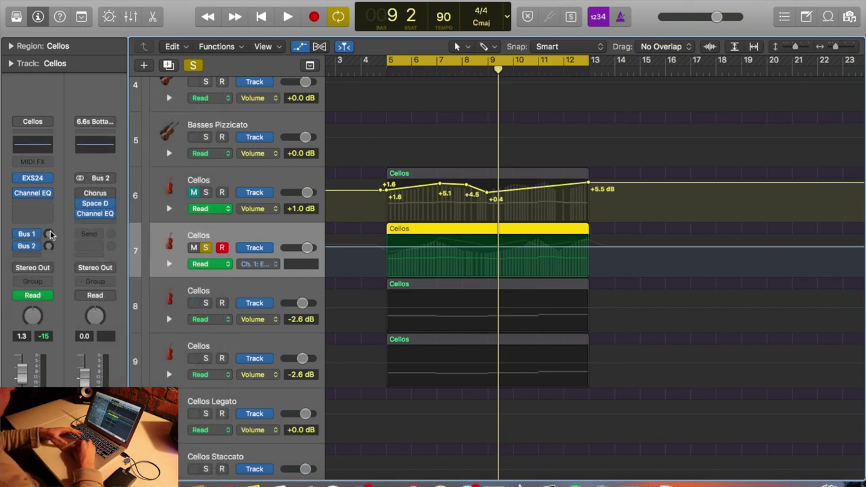
Play from bar 5 while raising and adjusting the Bus 2 send level.
key("space")
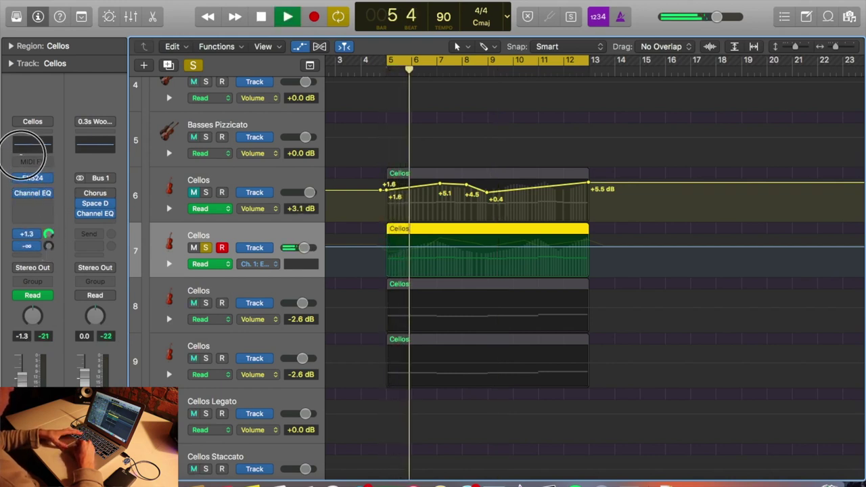
left_click_drag(25, 246, 8, 174)
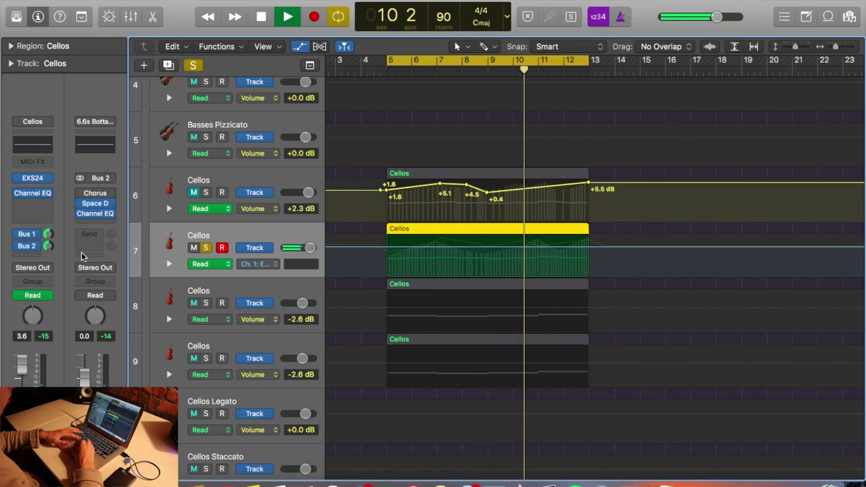
left_click_drag(20, 246, 20, 248)
key("space")
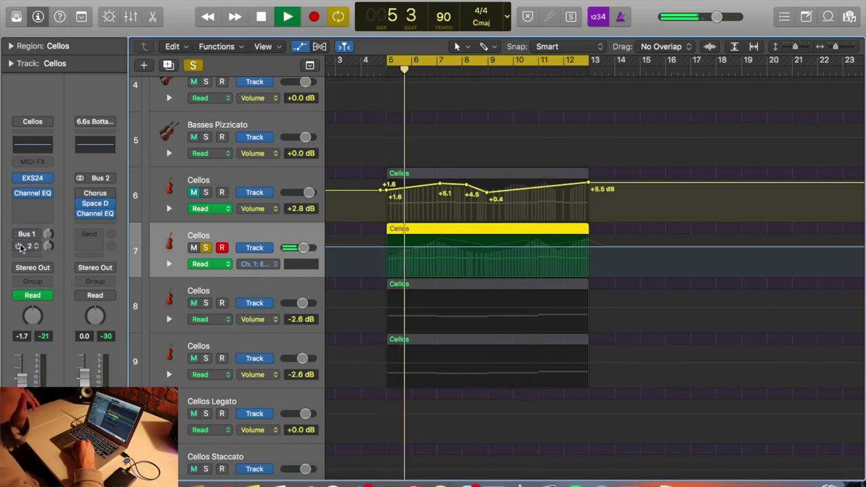
left_click(21, 236)
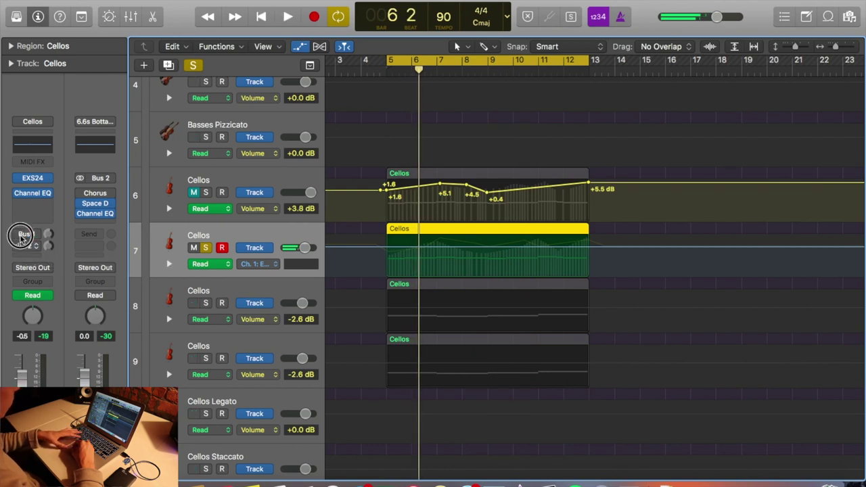
key("space")
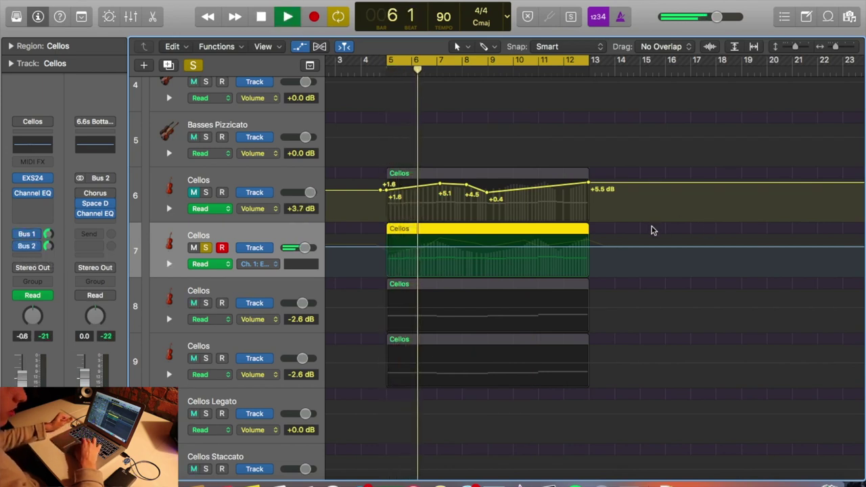
key("space")
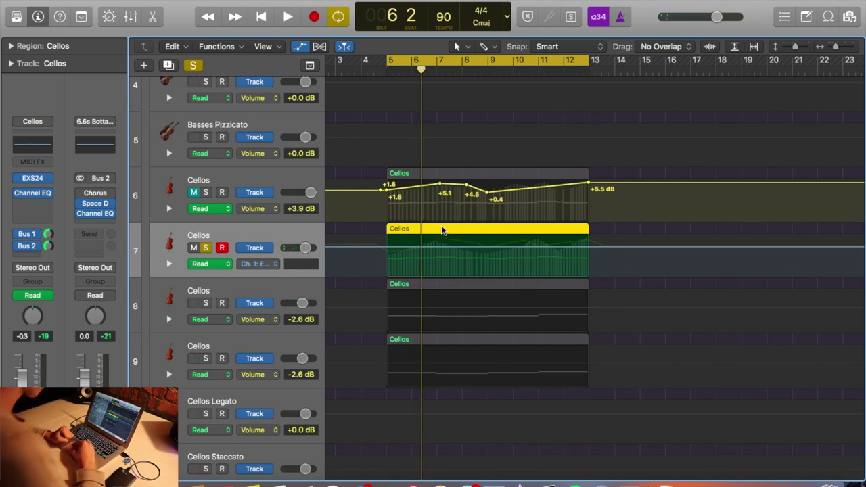
Open the Cellos region in the Piano Roll, select all 12 notes, and lower their velocity.
double_click(442, 230)
scroll(533, 333, "up", 3)
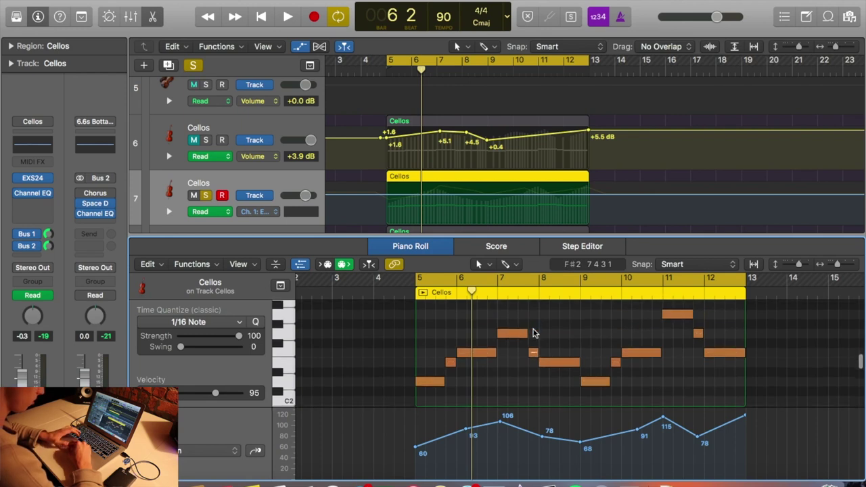
scroll(532, 338, "down", 3)
scroll(532, 346, "down", 1)
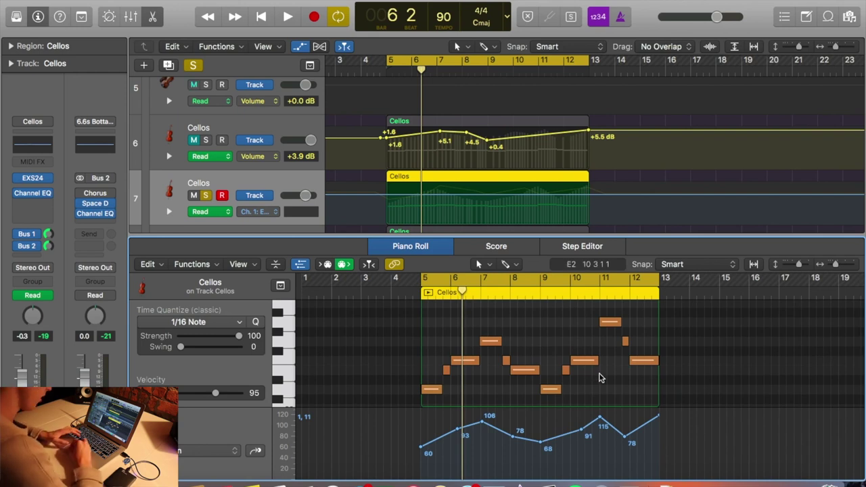
left_click_drag(674, 385, 409, 315)
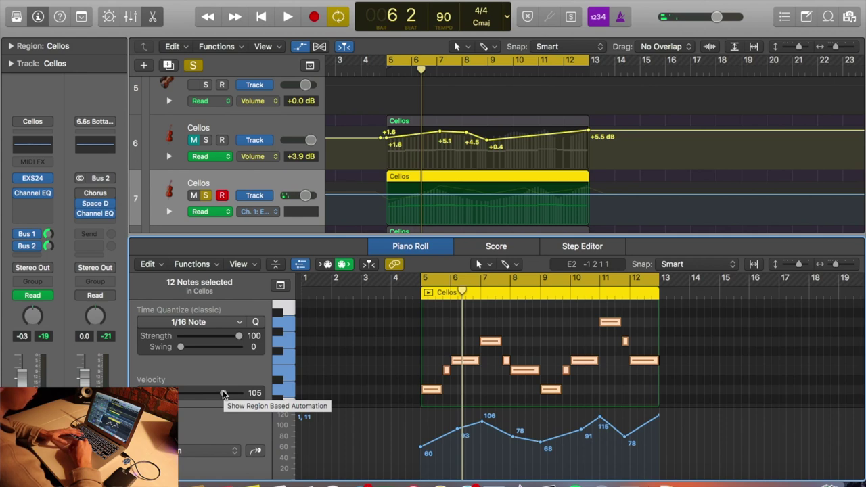
left_click_drag(223, 394, 188, 403)
Audition the notes while raising their velocity to about 100 and slightly beyond.
key("space")
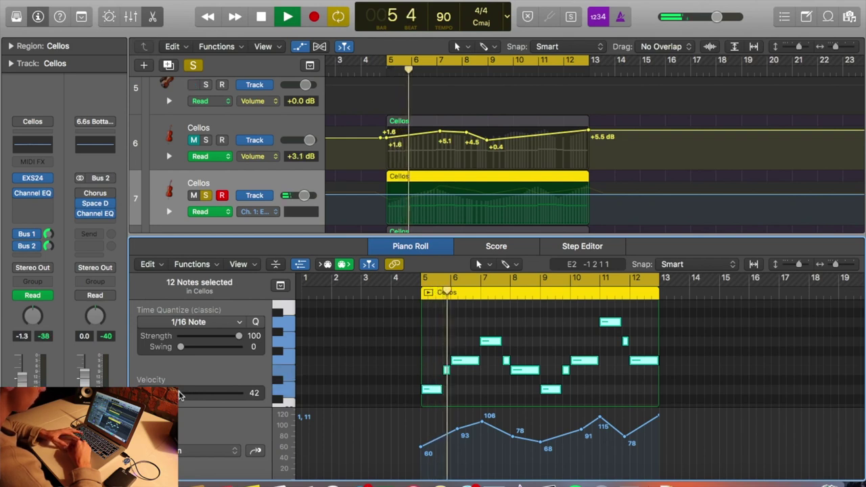
left_click_drag(182, 394, 210, 396)
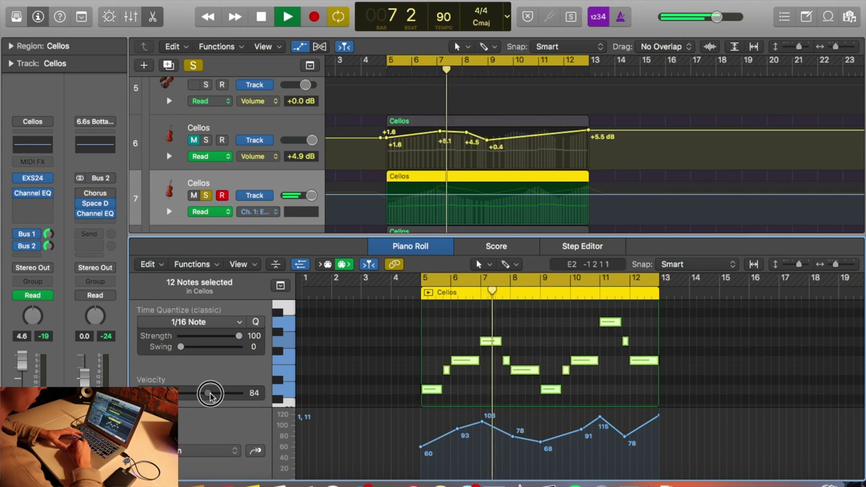
left_click_drag(210, 396, 228, 396)
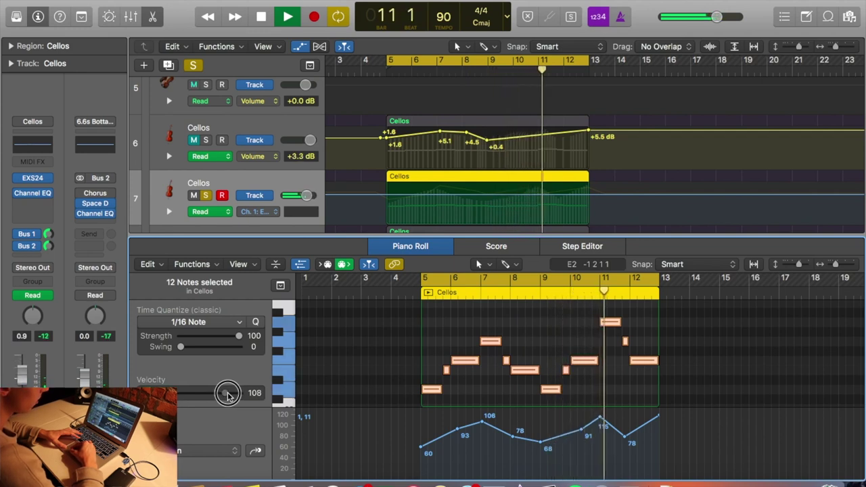
left_click_drag(227, 396, 230, 396)
key("space")
Replay from bar 5, zoom around the whole phrase, and pick out individual cello notes.
key("space")
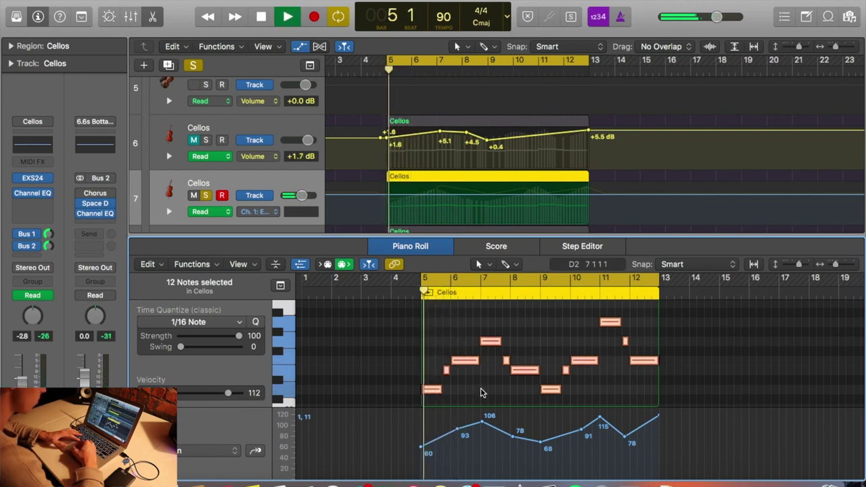
key("space")
key("space")
key("comma")
key("super+Right")
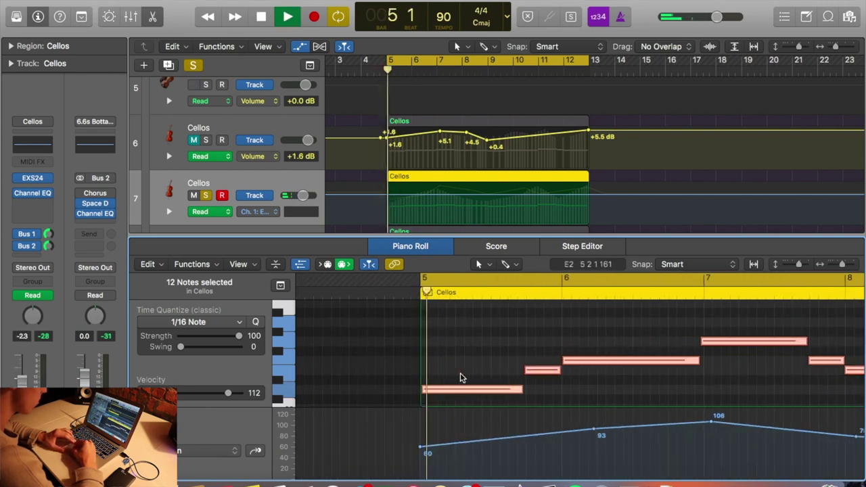
key("super+Left")
key("super+Left")
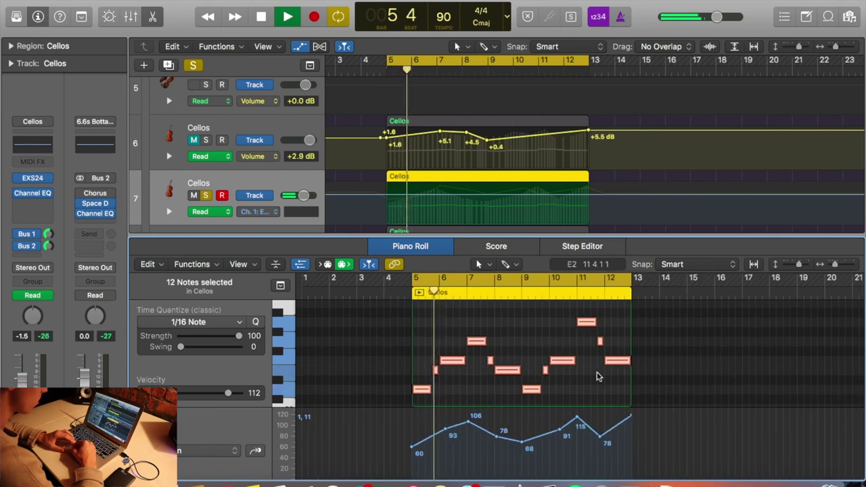
left_click(441, 387)
left_click(422, 390)
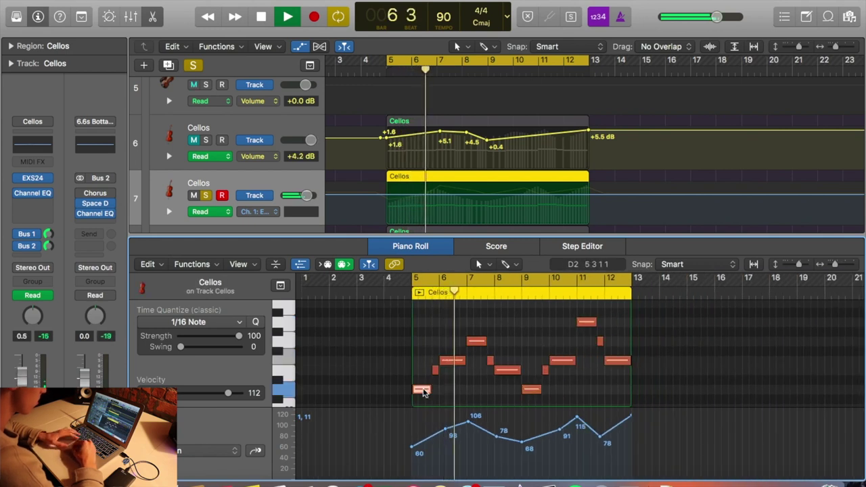
left_click(477, 342)
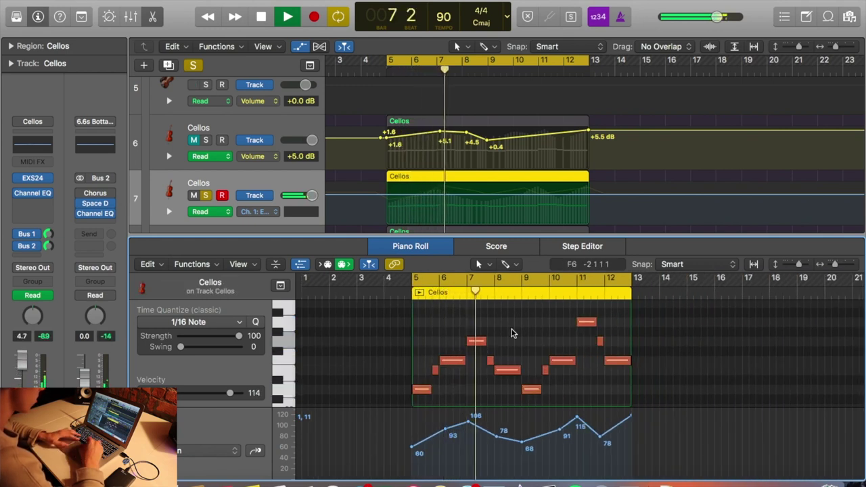
Reselect the track 7 Cellos region and reopen its notes in the editor.
key("p")
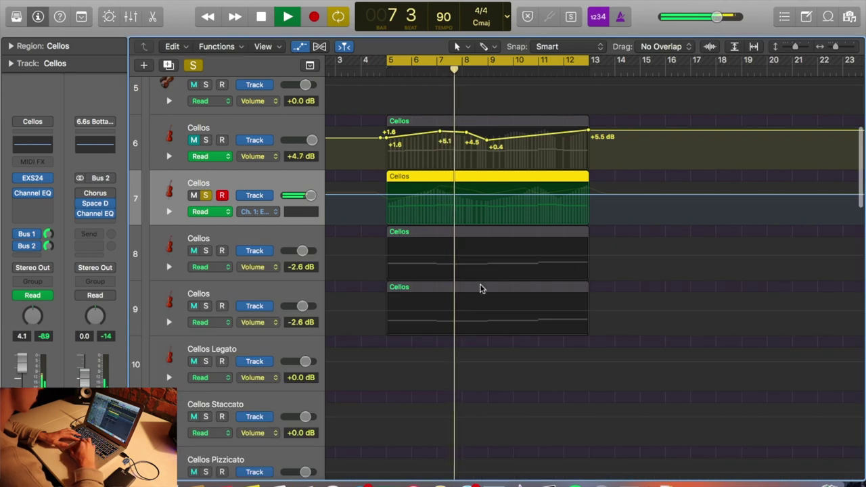
left_click(374, 238)
scroll(375, 239, "up", 3)
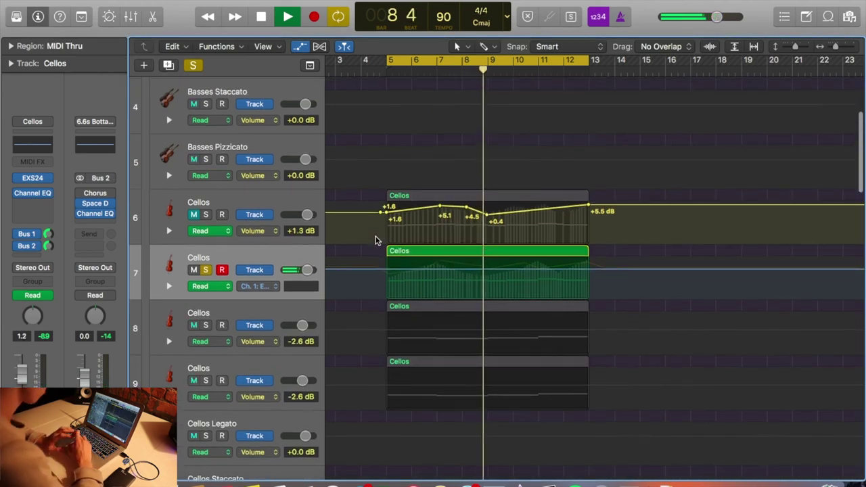
left_click(399, 251)
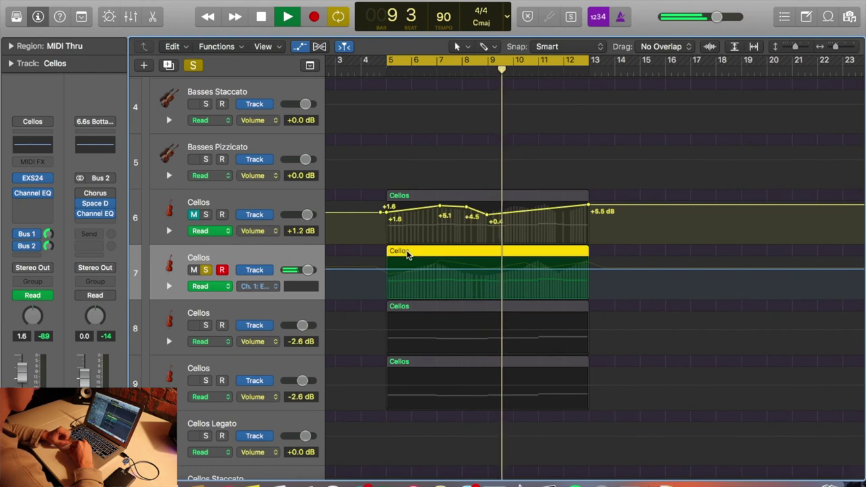
key("p")
Lower the velocity of the highest cello note slightly.
scroll(572, 360, "up", 2)
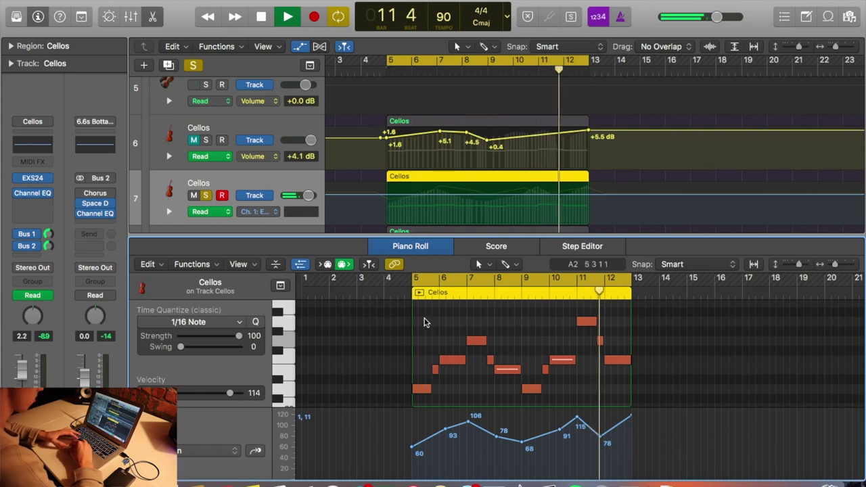
left_click(595, 323)
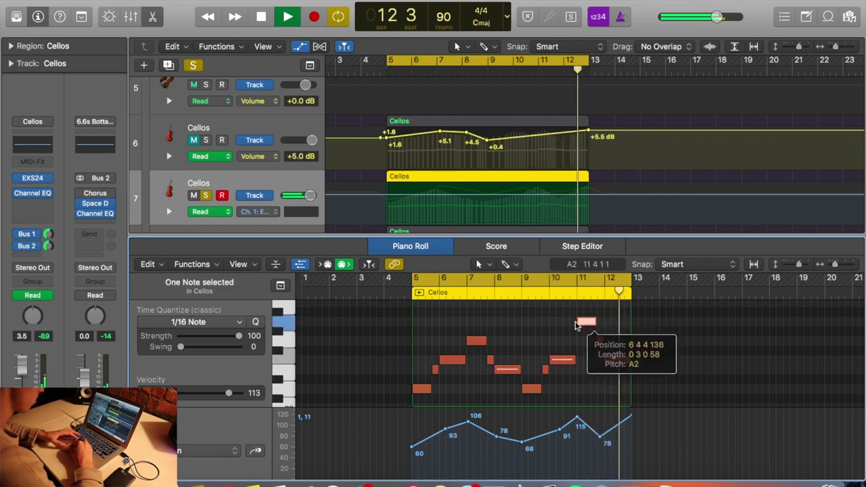
left_click_drag(230, 393, 225, 393)
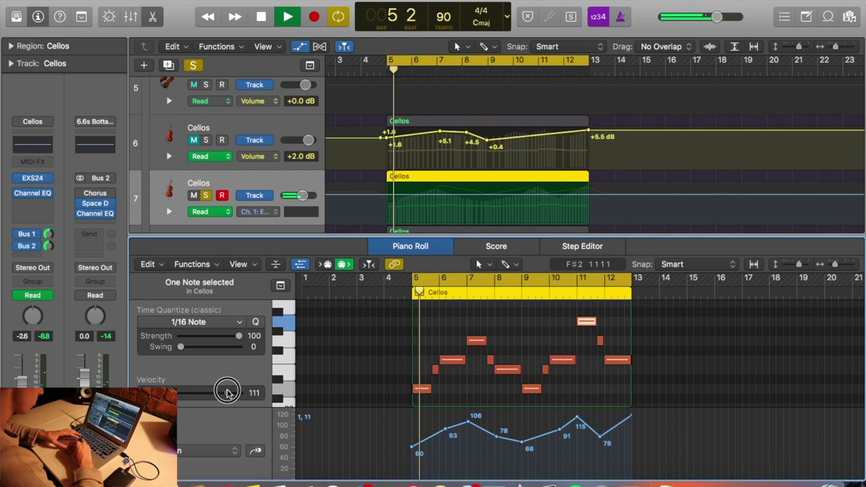
key("space")
Select all twelve cello notes, raise their velocity to 112 while auditioning, and close the editor.
left_click_drag(419, 316, 609, 395)
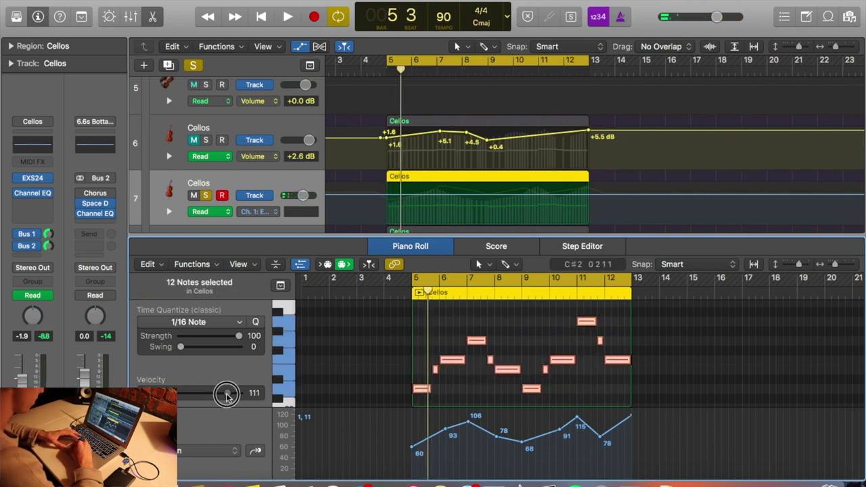
key("space")
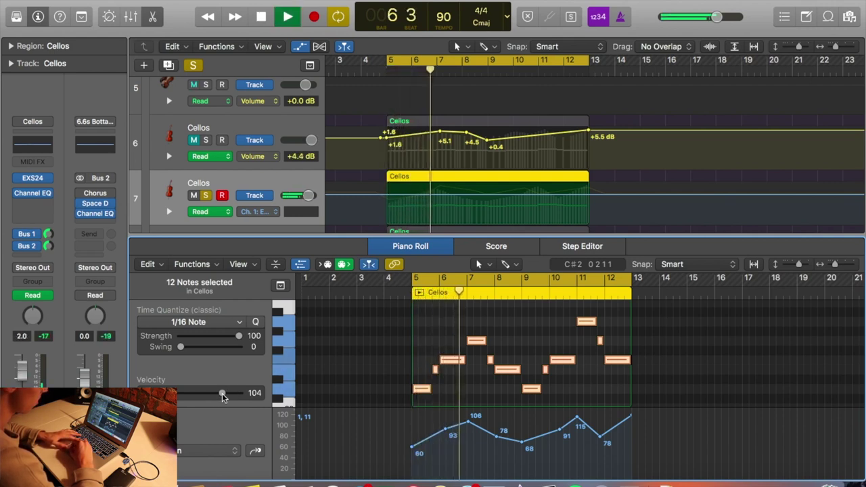
key("space")
left_click_drag(222, 394, 226, 395)
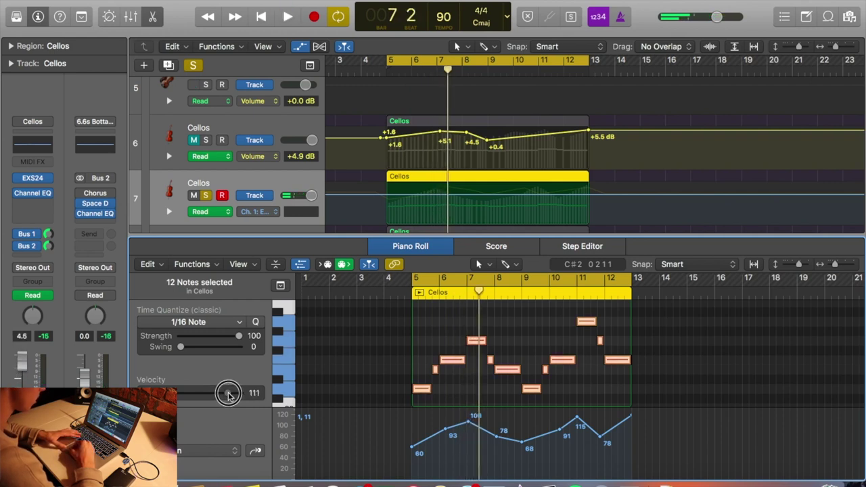
key("space")
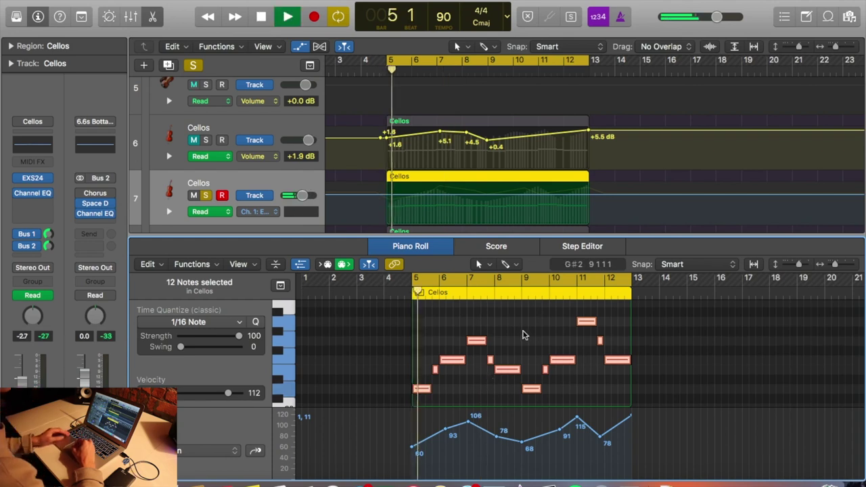
key("e")
key("space")
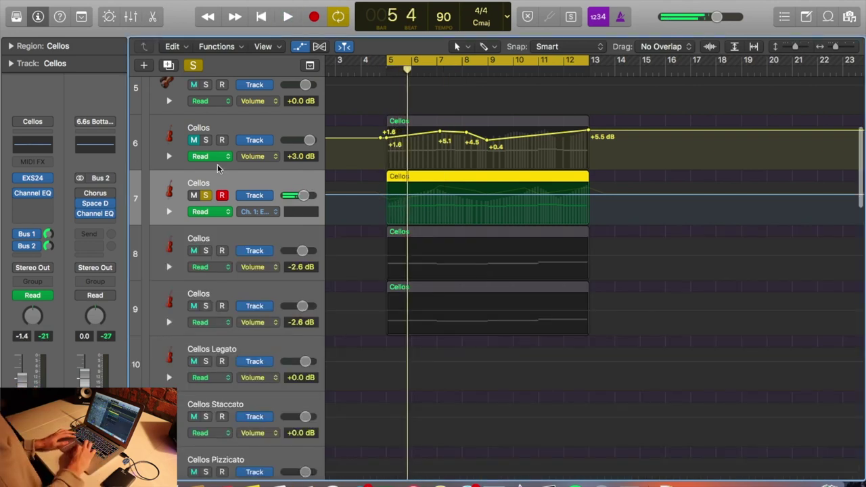
Unsolo track 7 and bring up the Library with the Strings cello sounds.
left_click(206, 195)
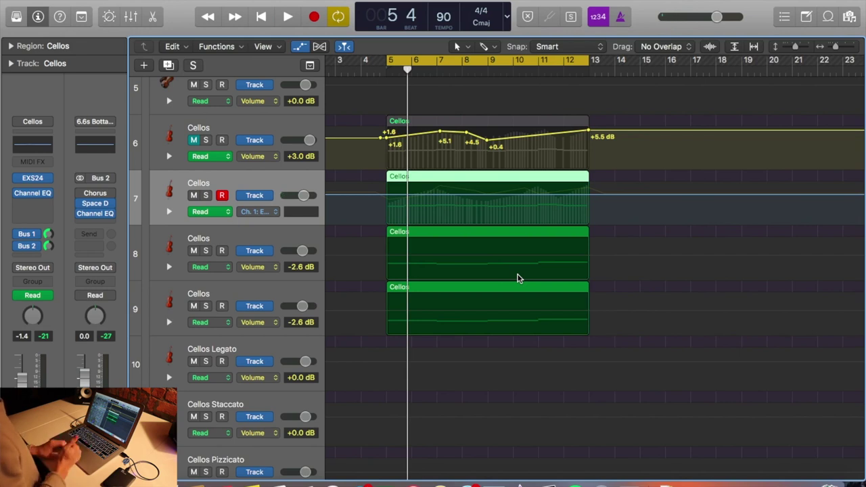
left_click(13, 21)
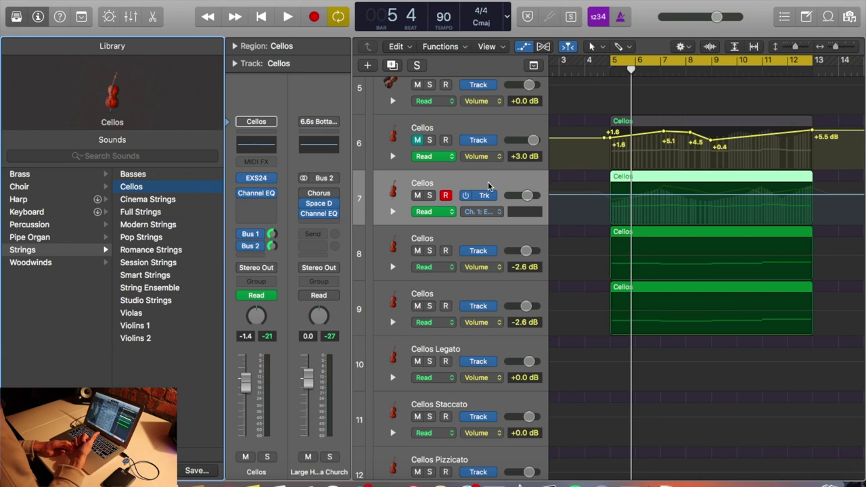
Fold away the Choir folder's sub-tracks, expanding and re-collapsing BRASS, then return to the top.
scroll(494, 324, "down", 20)
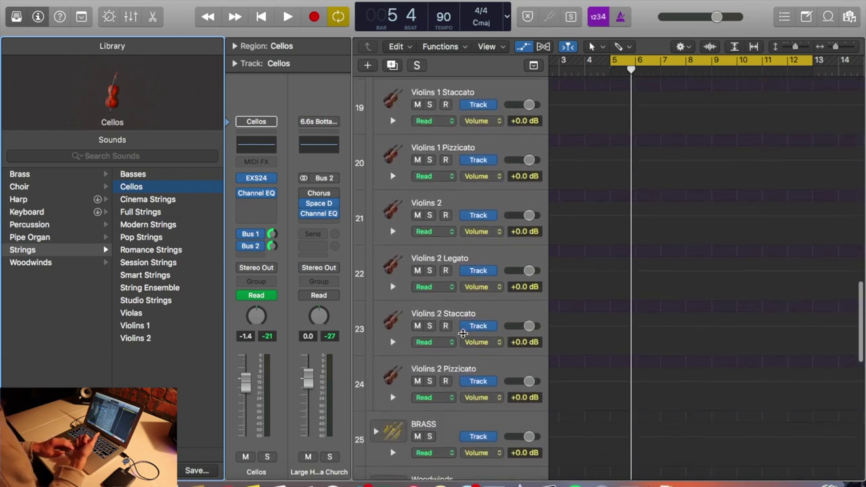
scroll(463, 333, "up", 10)
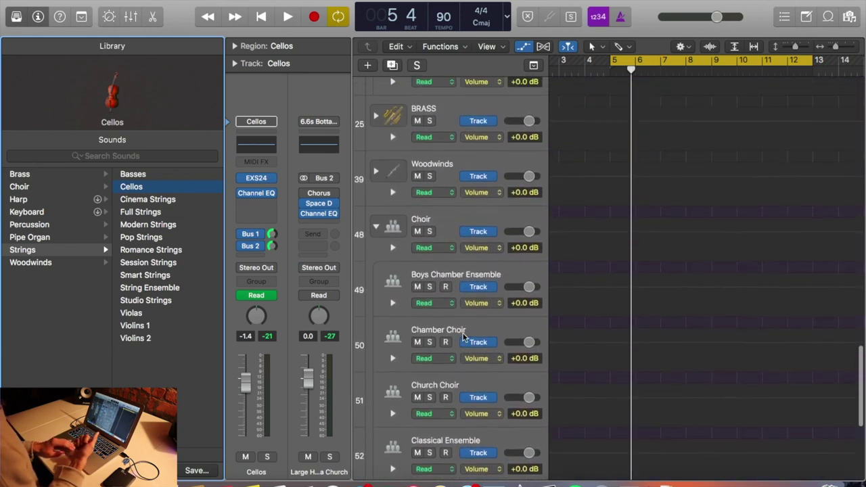
left_click(374, 340)
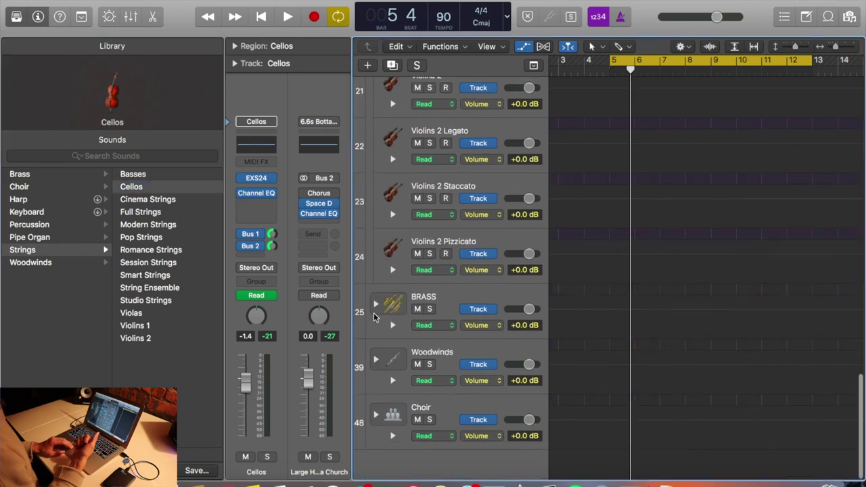
left_click(371, 303)
left_click(372, 303)
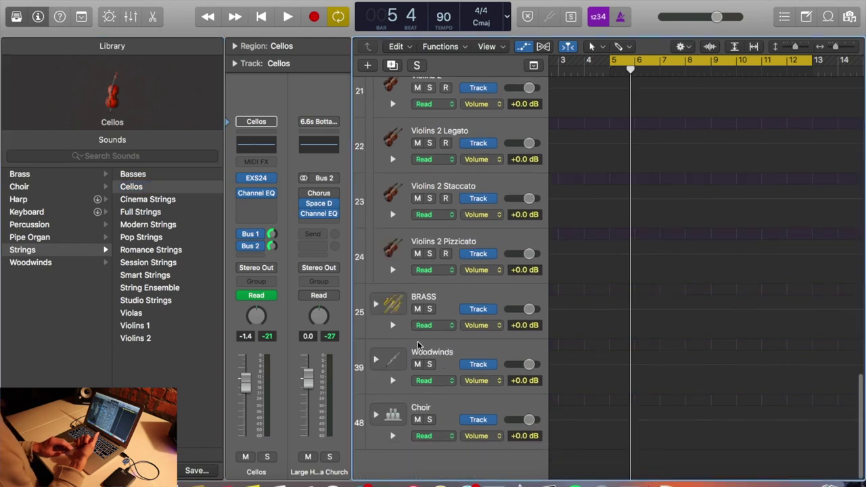
scroll(666, 217, "up", 15)
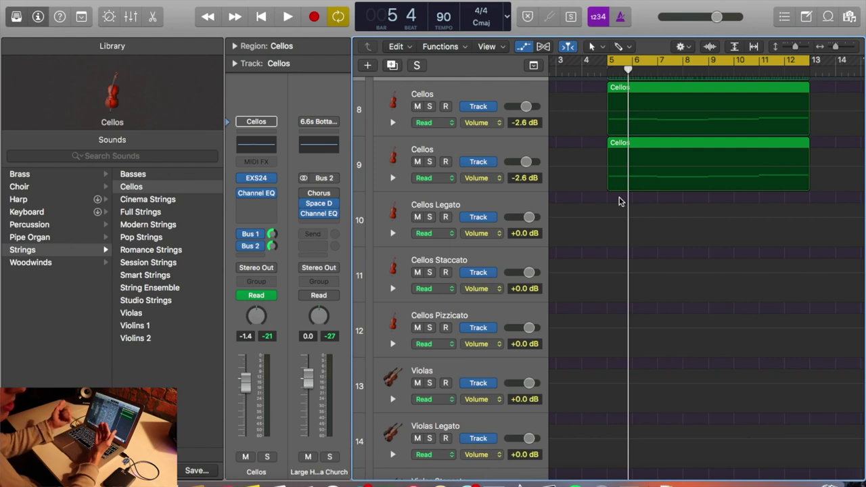
left_click(620, 201)
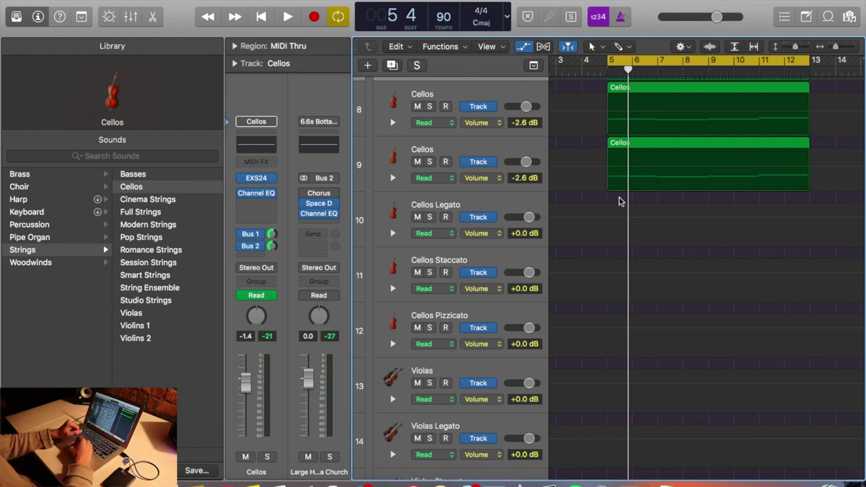
scroll(602, 203, "up", 5)
left_click(588, 206)
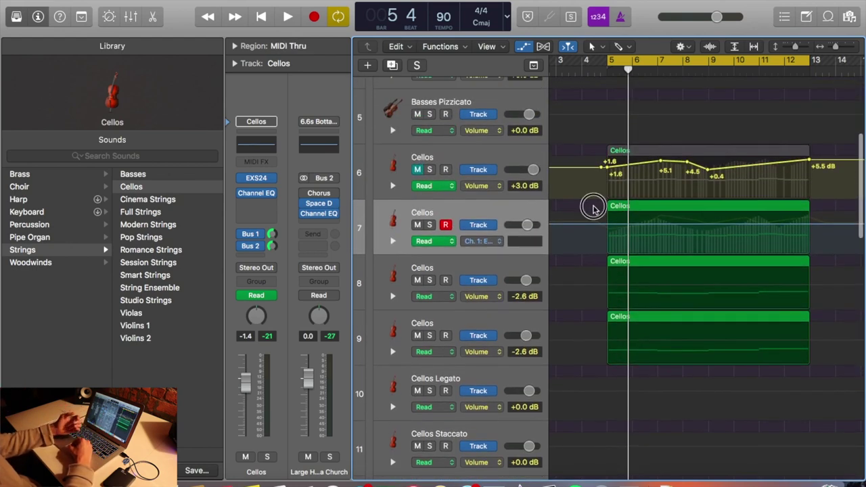
left_click(589, 149)
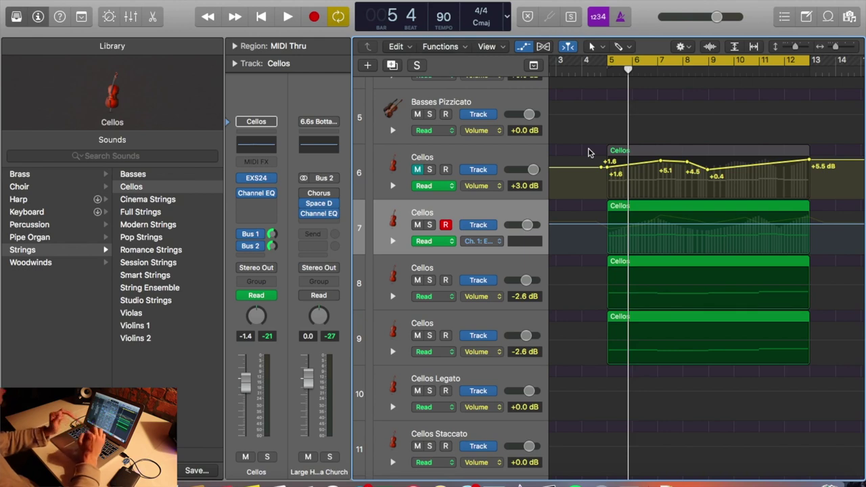
scroll(589, 153, "down", 1)
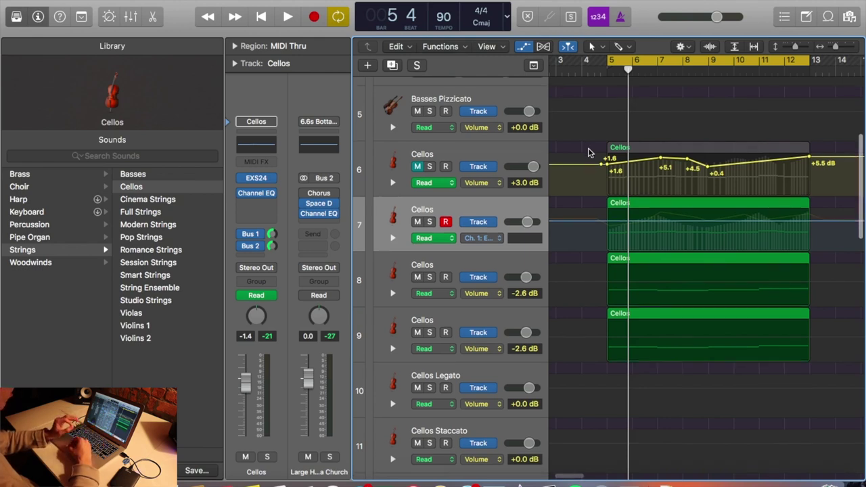
scroll(591, 148, "down", 1)
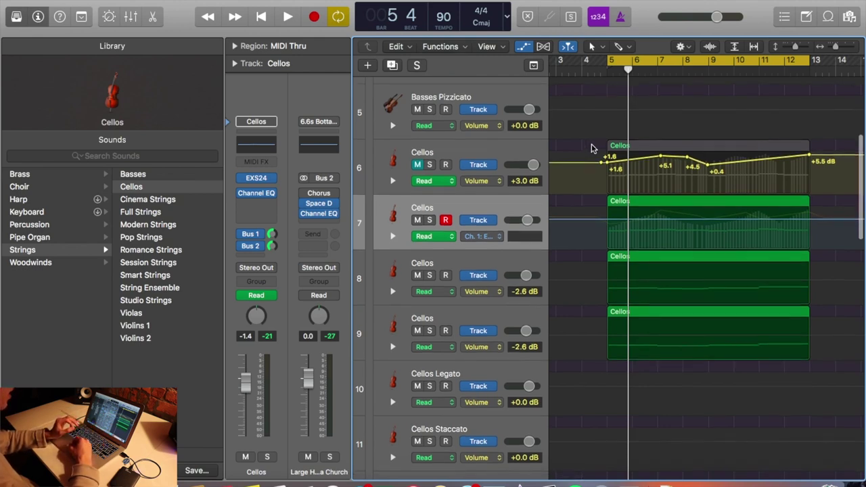